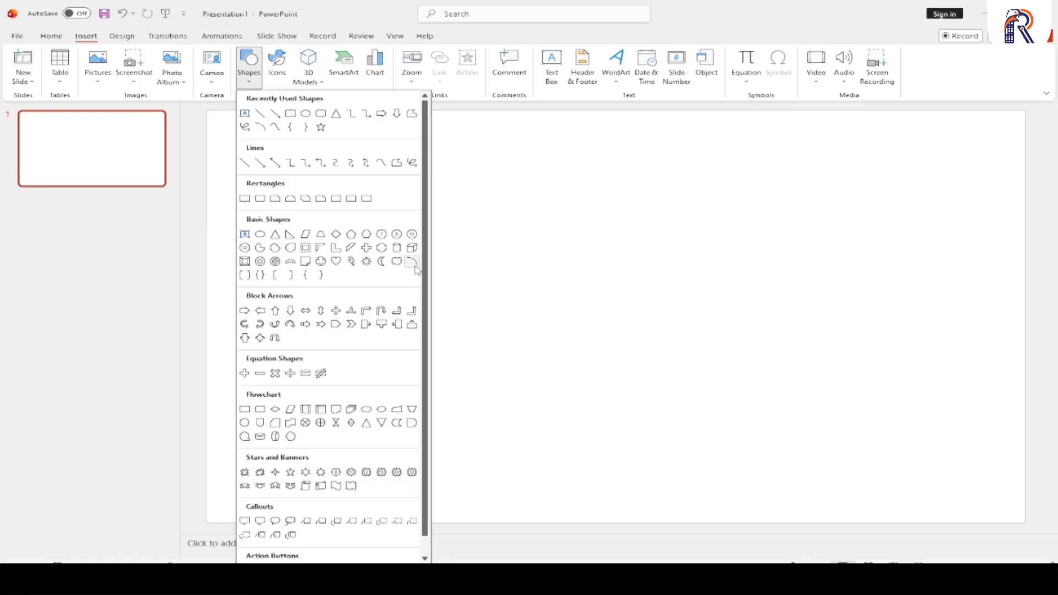
- Draw a cloud shape about 3.77" high and 5.89" wide on the blank slide
click(395, 265)
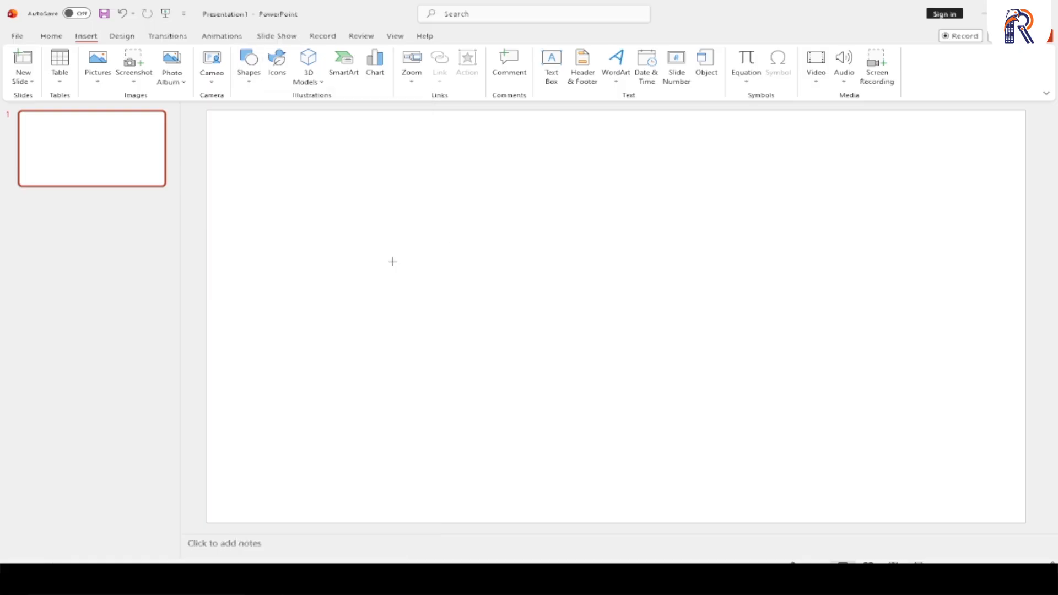
drag(321, 183, 682, 390)
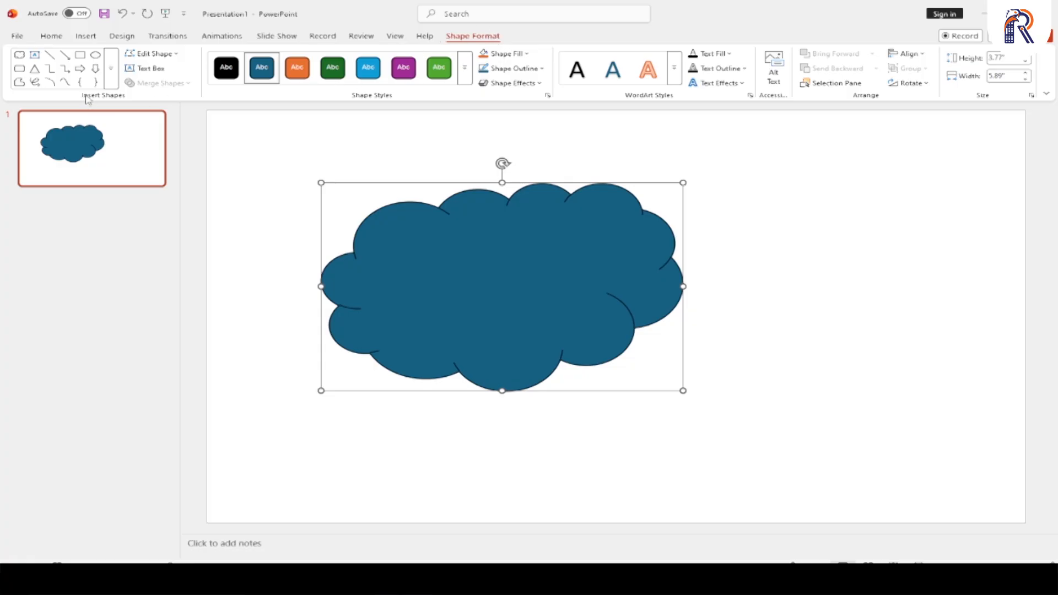
- Examine the shape categories available for insertion and for the selected cloud
click(89, 38)
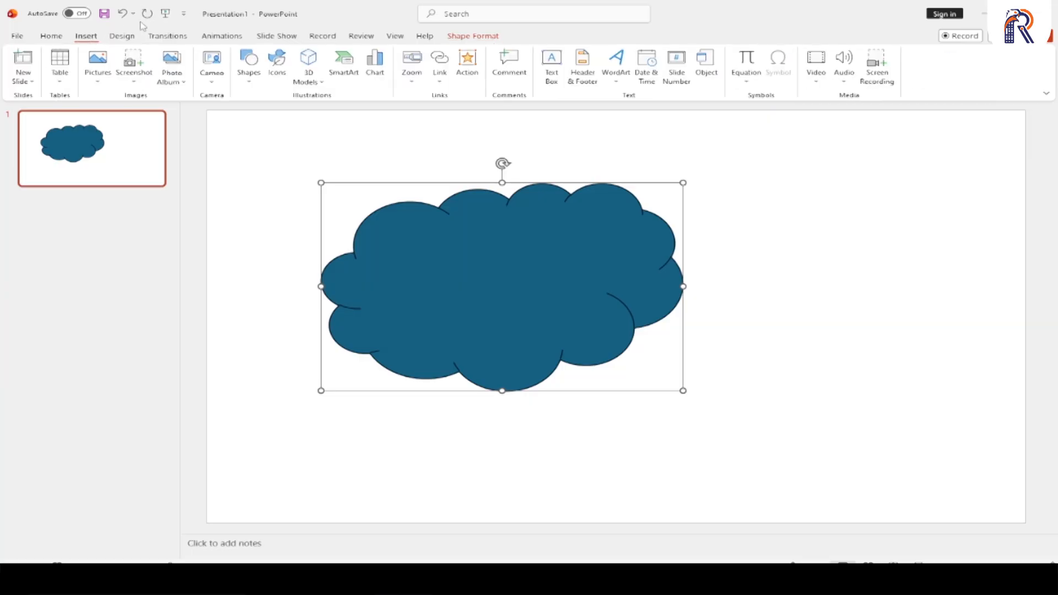
click(248, 83)
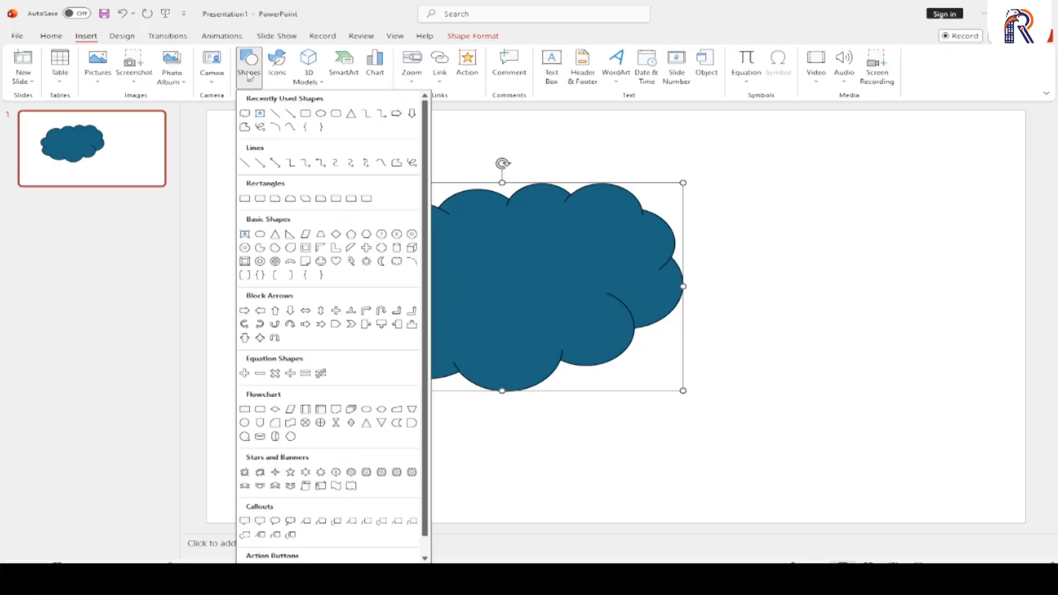
click(249, 77)
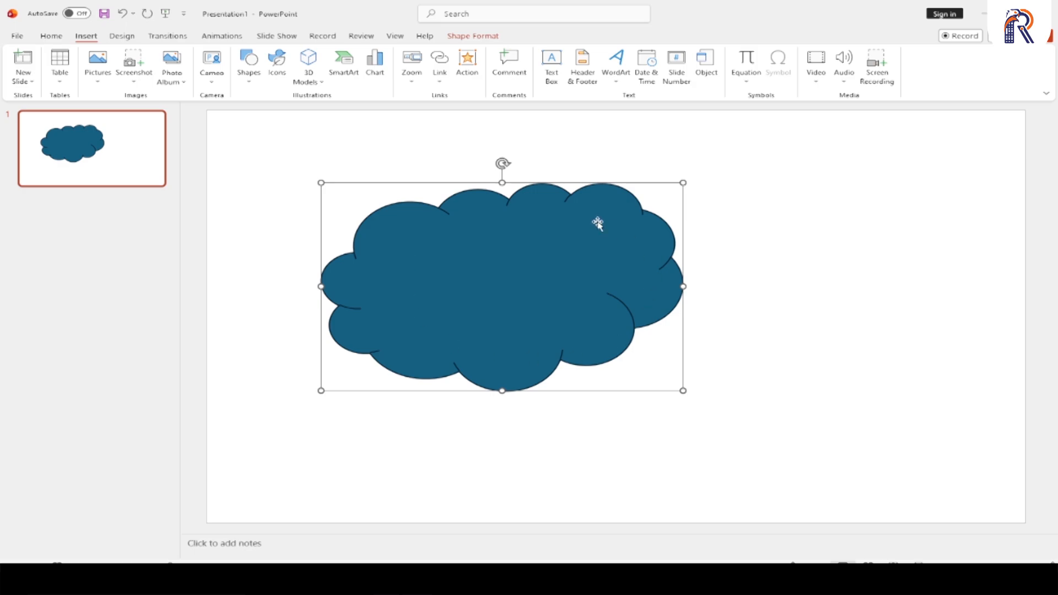
click(474, 36)
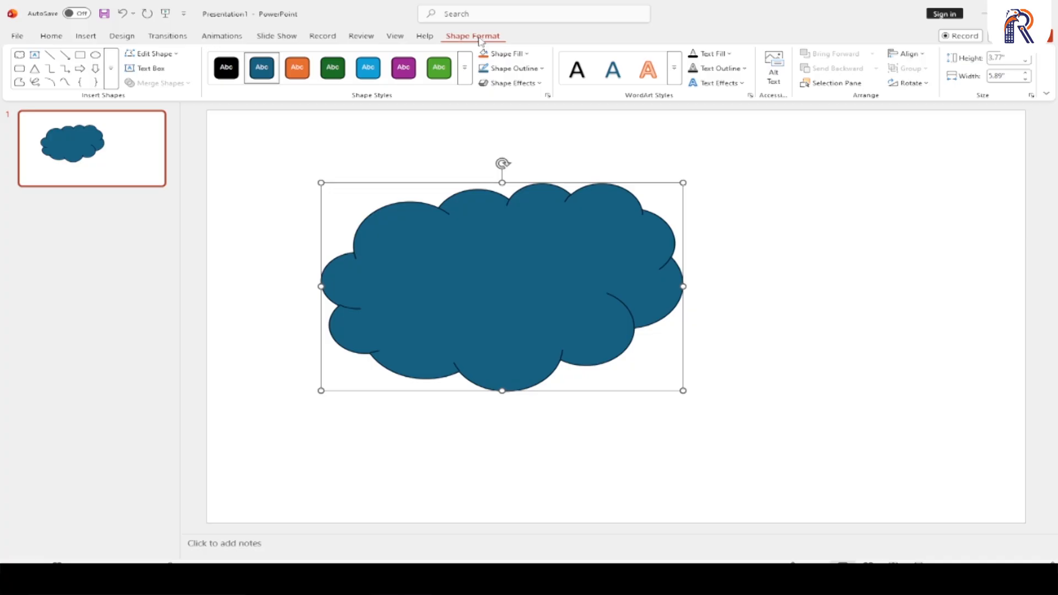
click(112, 80)
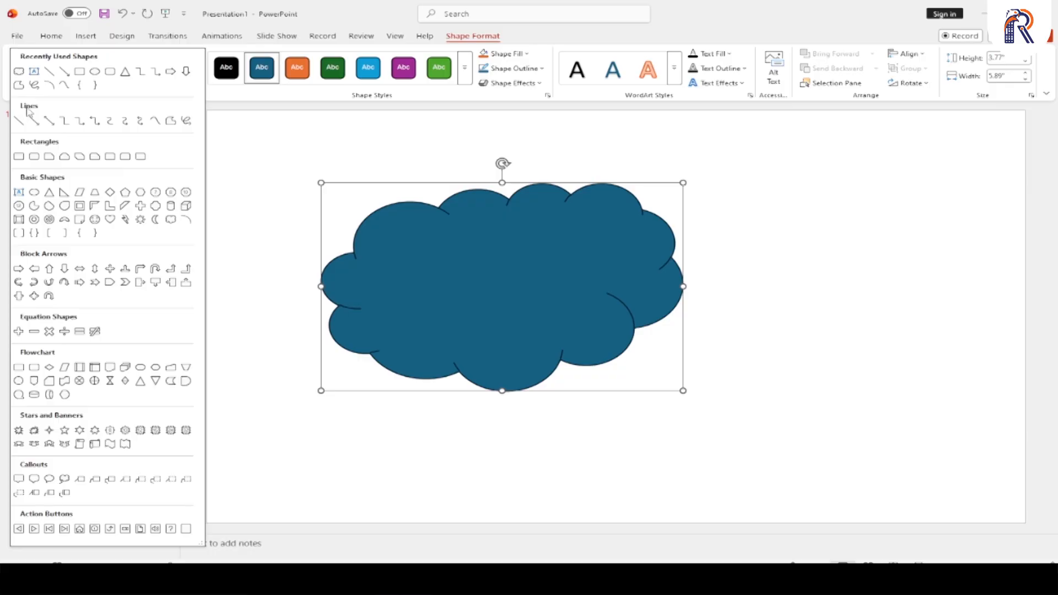
- Delete the cloud shape from the slide
click(548, 252)
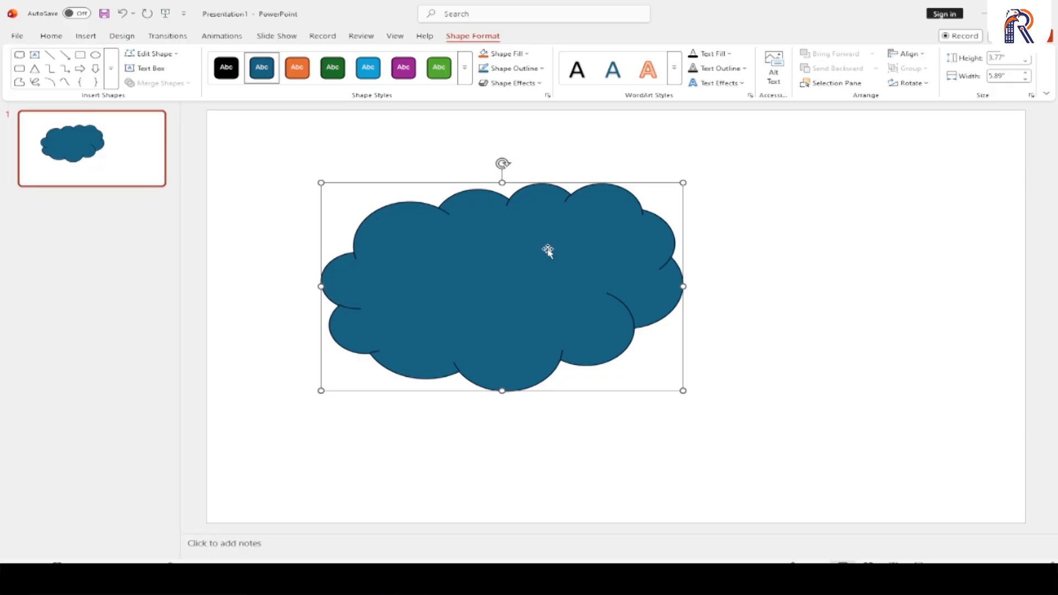
key(Delete)
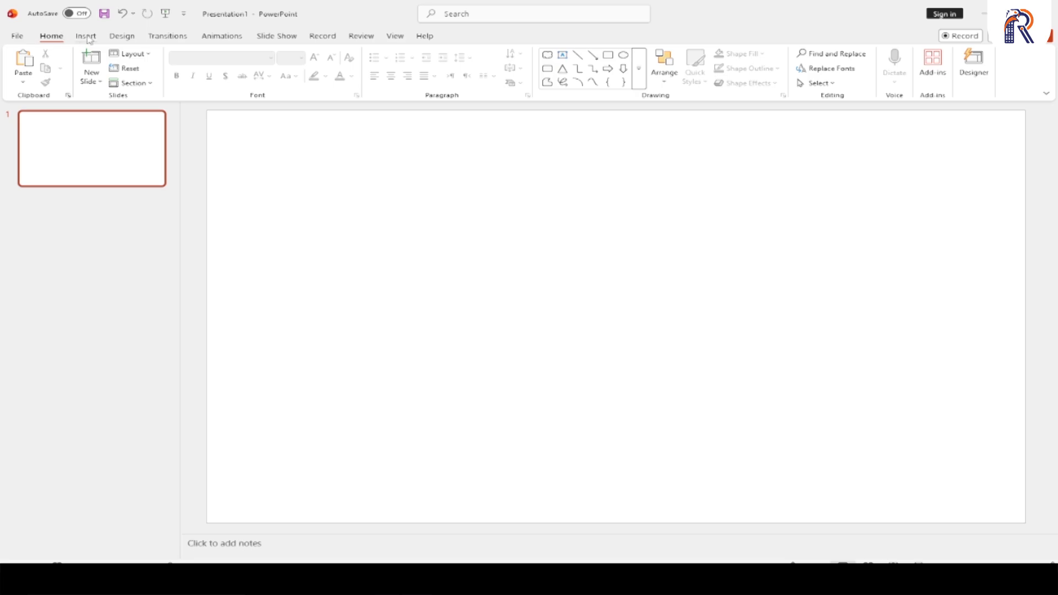
click(87, 36)
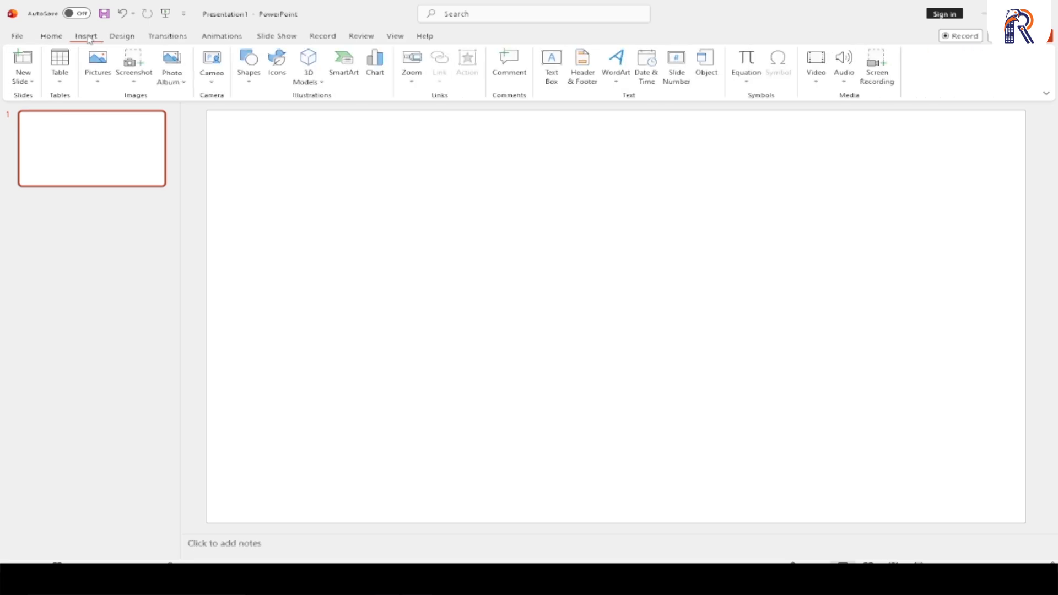
click(253, 79)
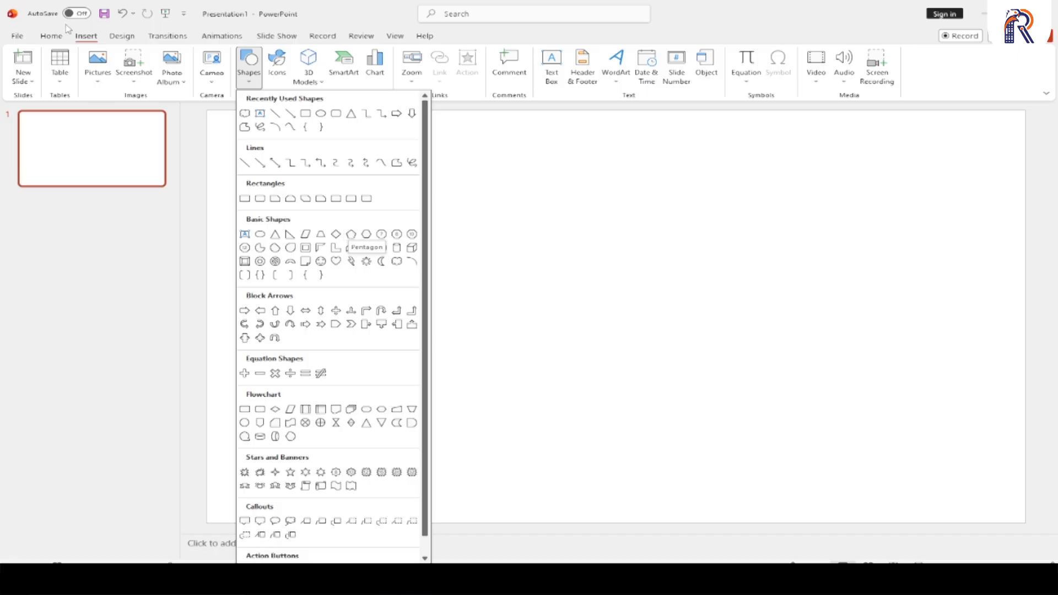
click(50, 37)
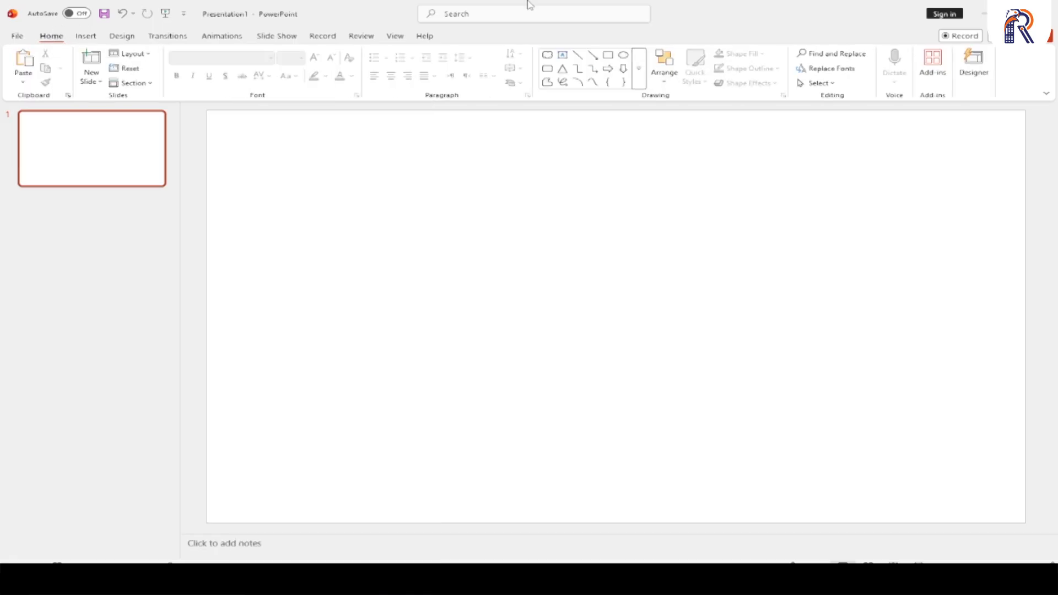
- Draw a perfectly horizontal plain line about 9.11" long across the lower part of the slide
click(642, 68)
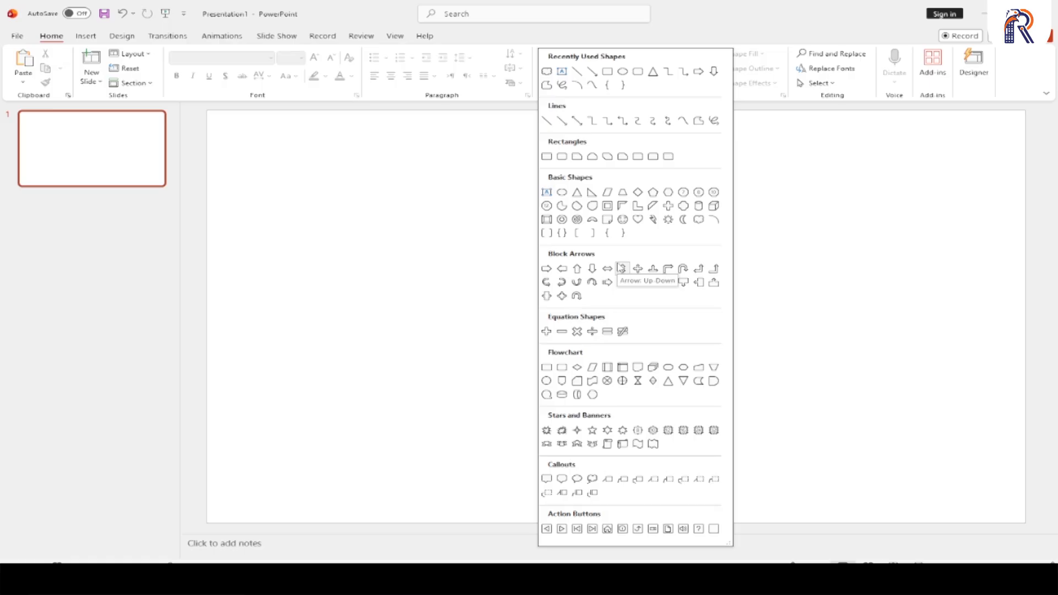
click(546, 121)
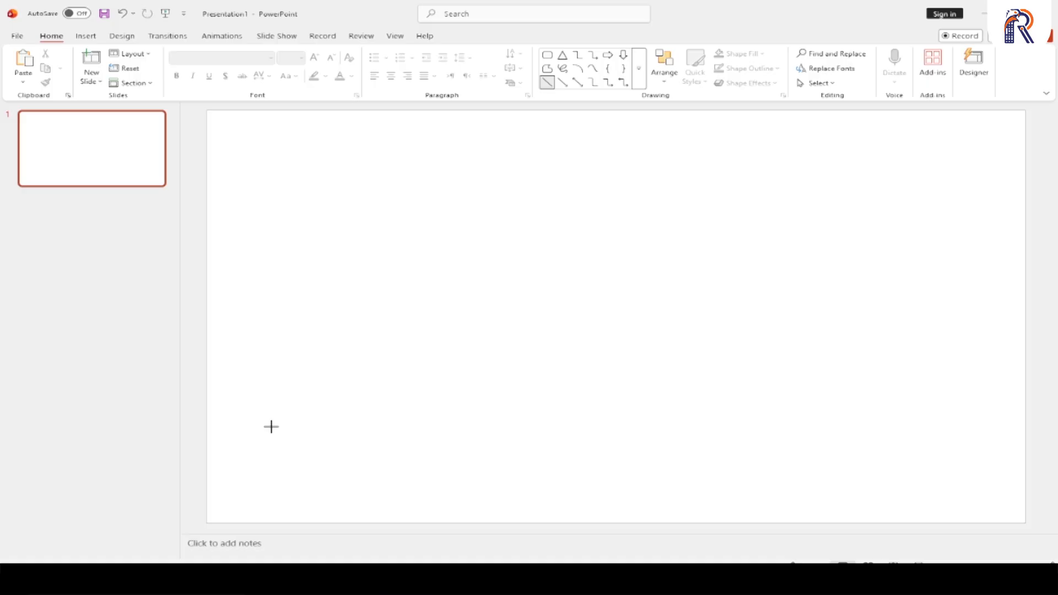
drag(271, 426, 825, 353)
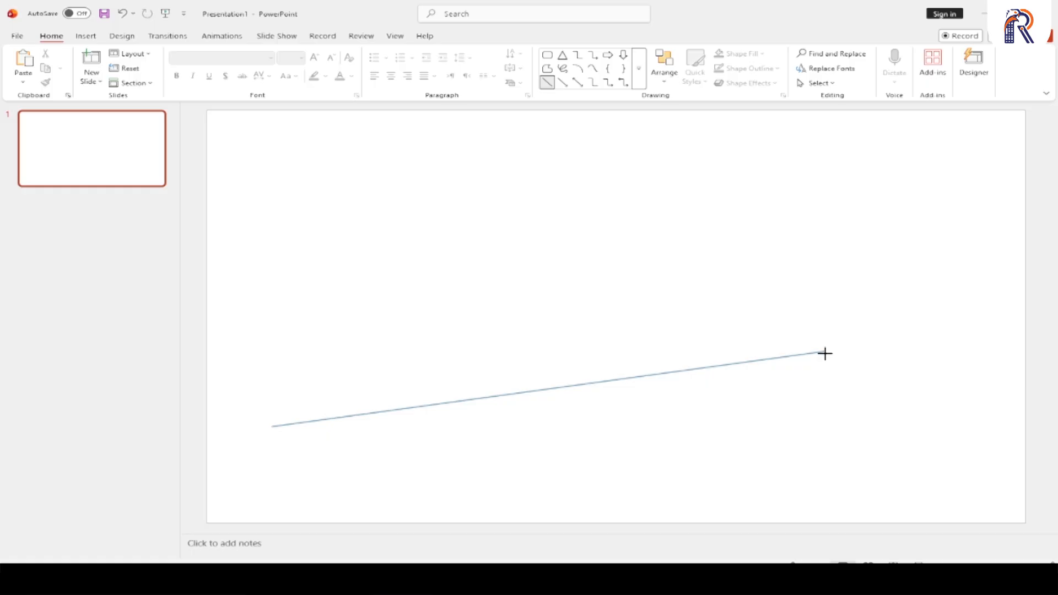
drag(824, 355, 826, 367)
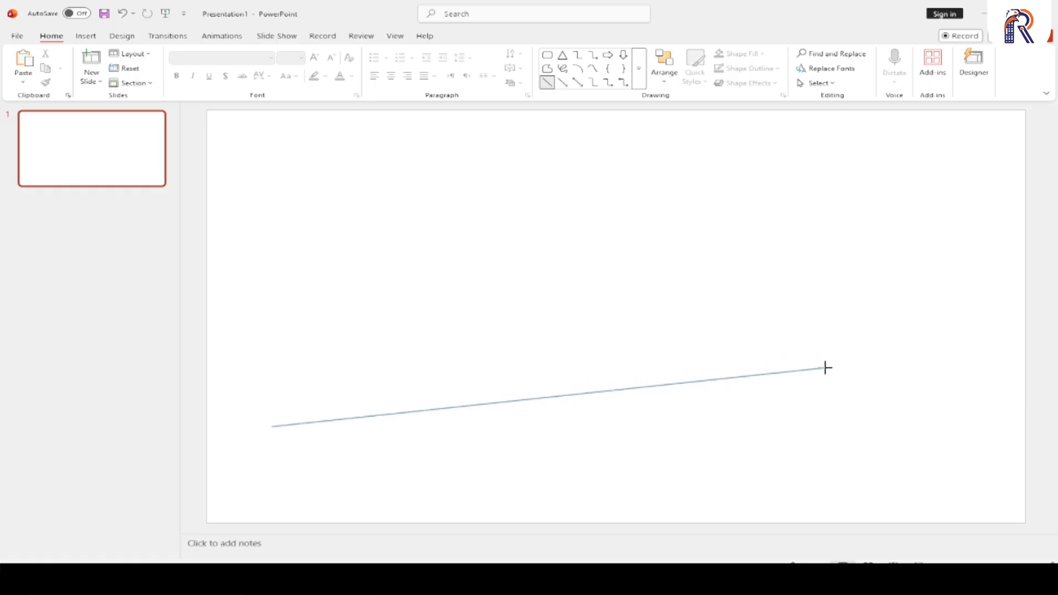
drag(824, 367, 573, 421)
key(shift)
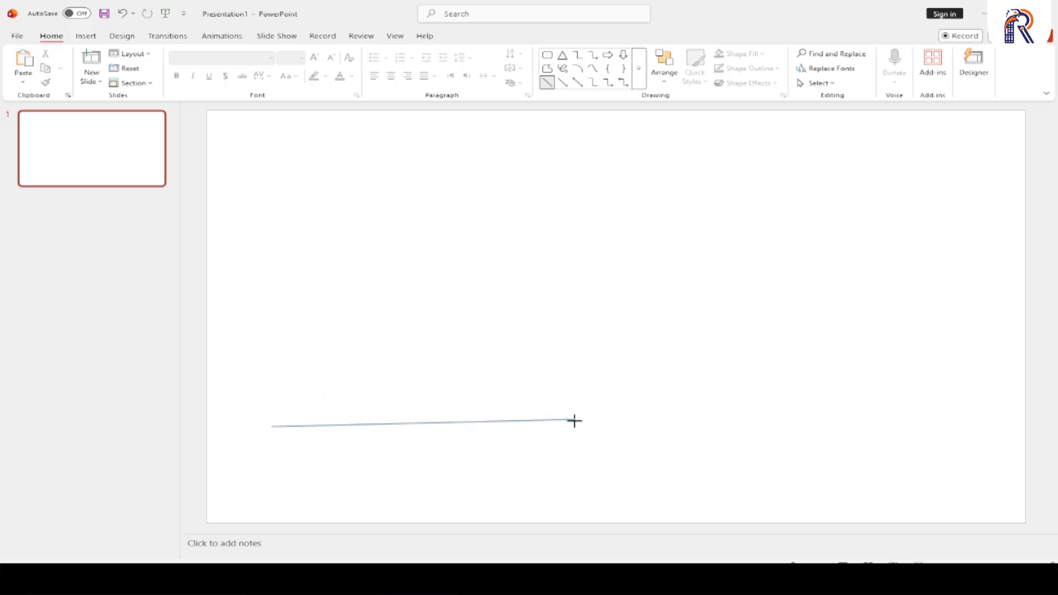
drag(574, 420, 833, 407)
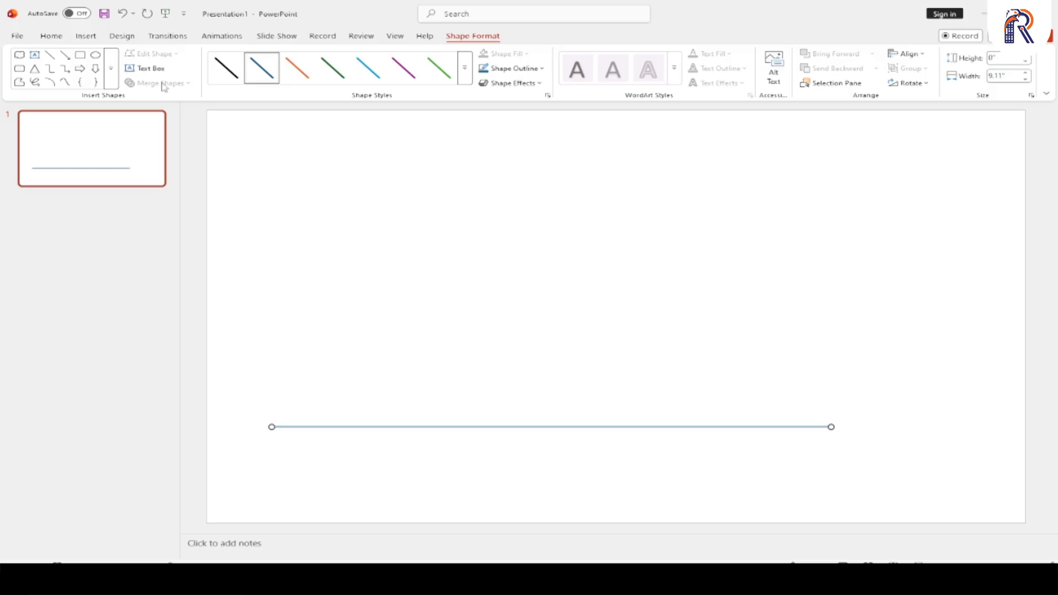
- Draw a horizontal single-headed arrow line about 8.41" long above the plain line, pointing right
click(111, 68)
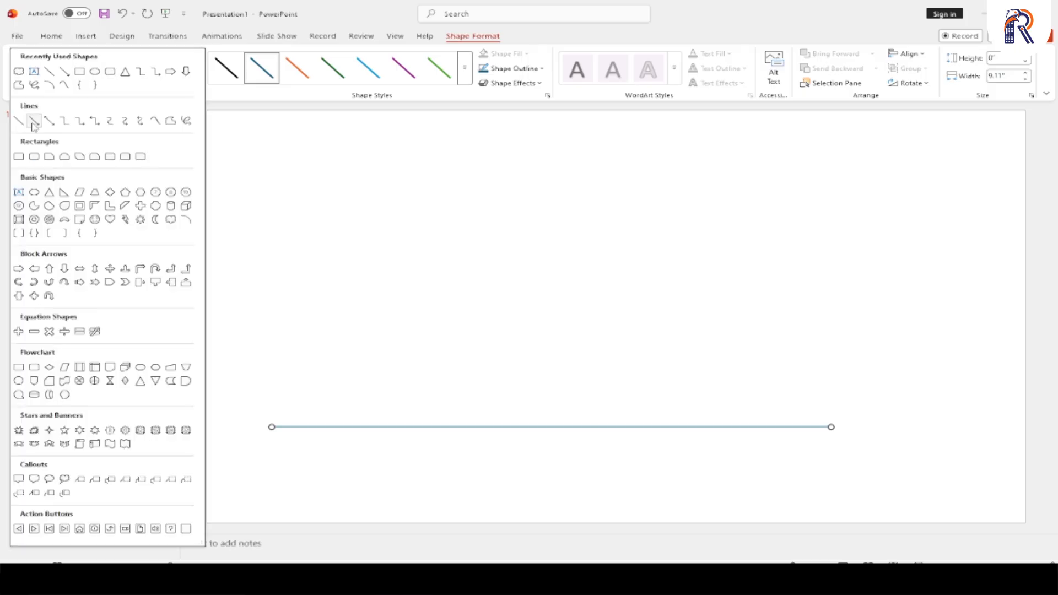
click(34, 122)
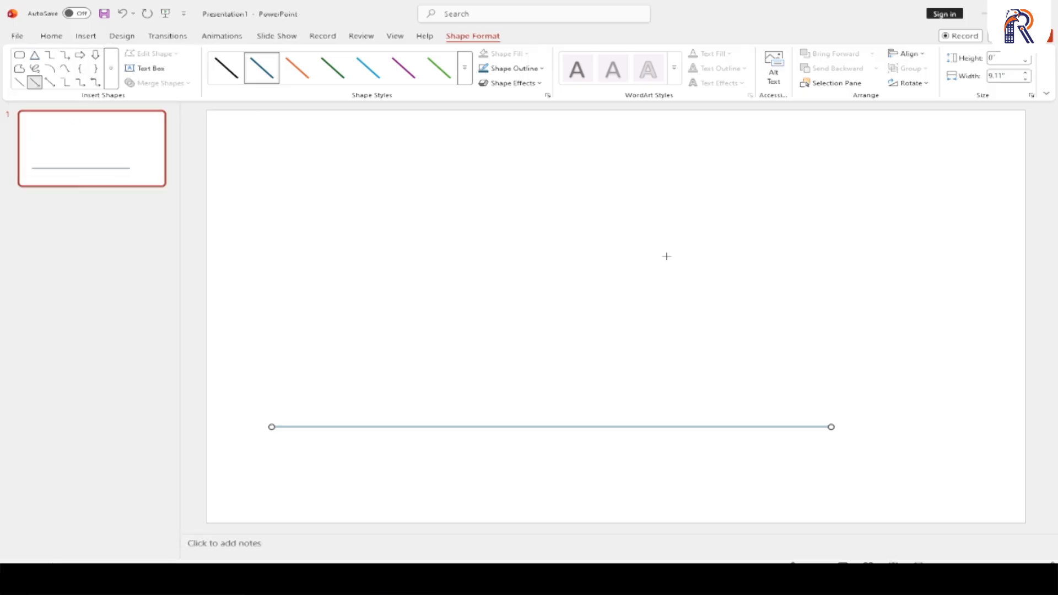
drag(303, 264, 819, 264)
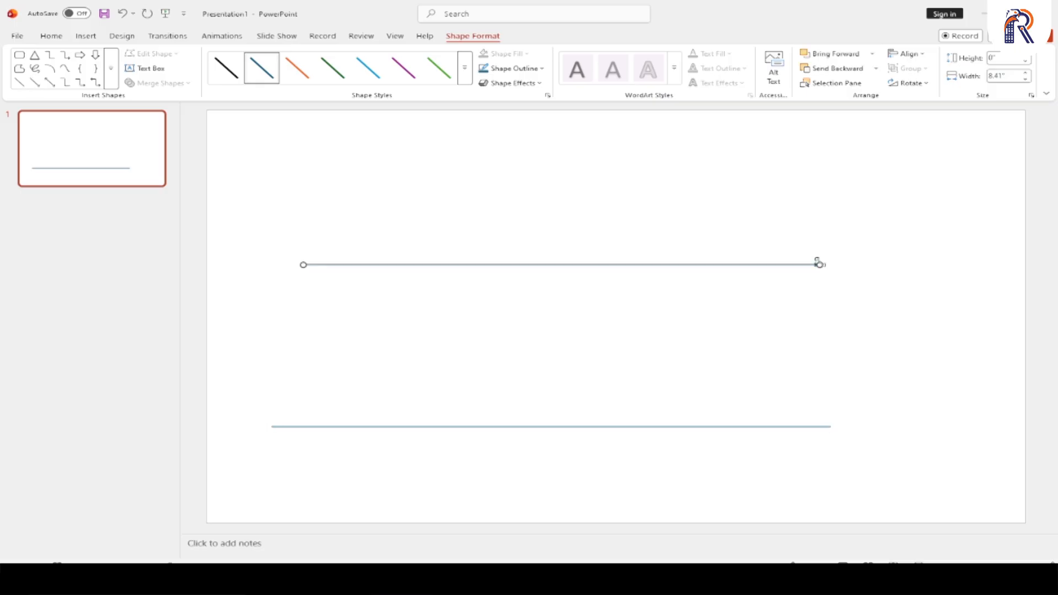
click(634, 331)
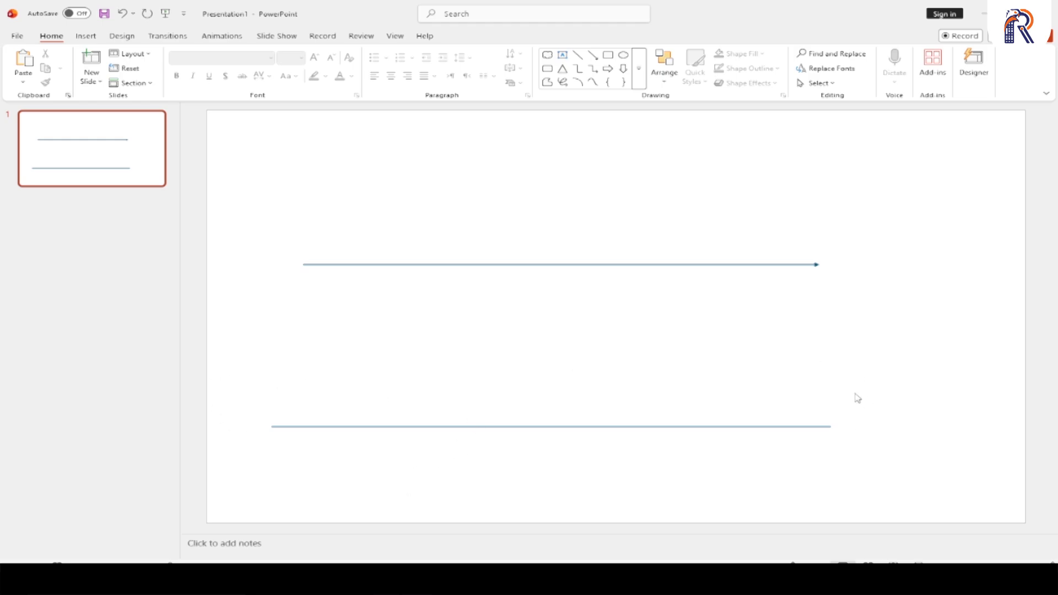
- Draw a horizontal double-headed arrow line about 7.65" long between the two existing lines
click(639, 68)
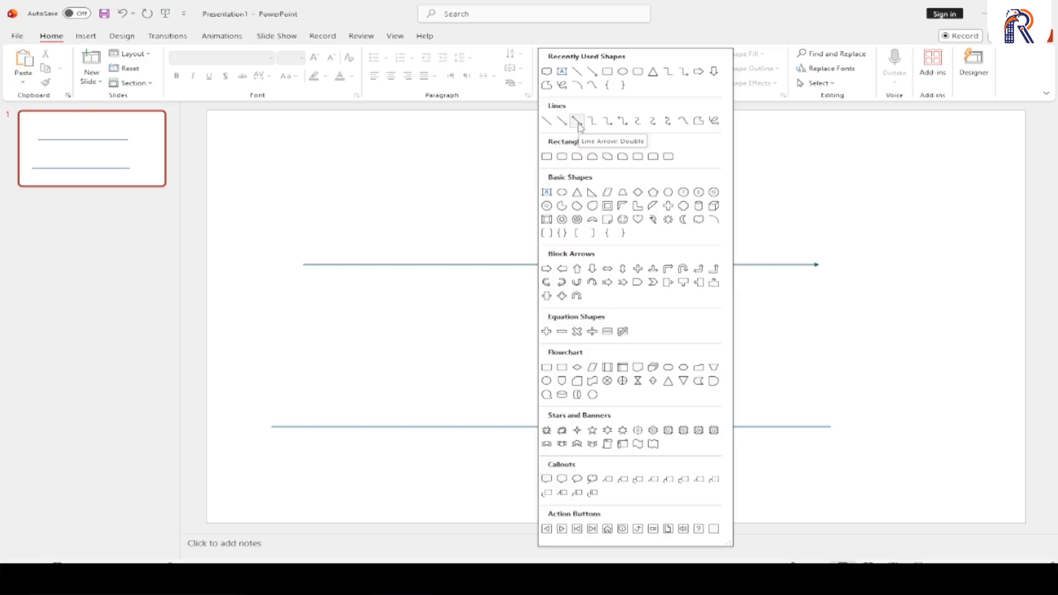
click(577, 121)
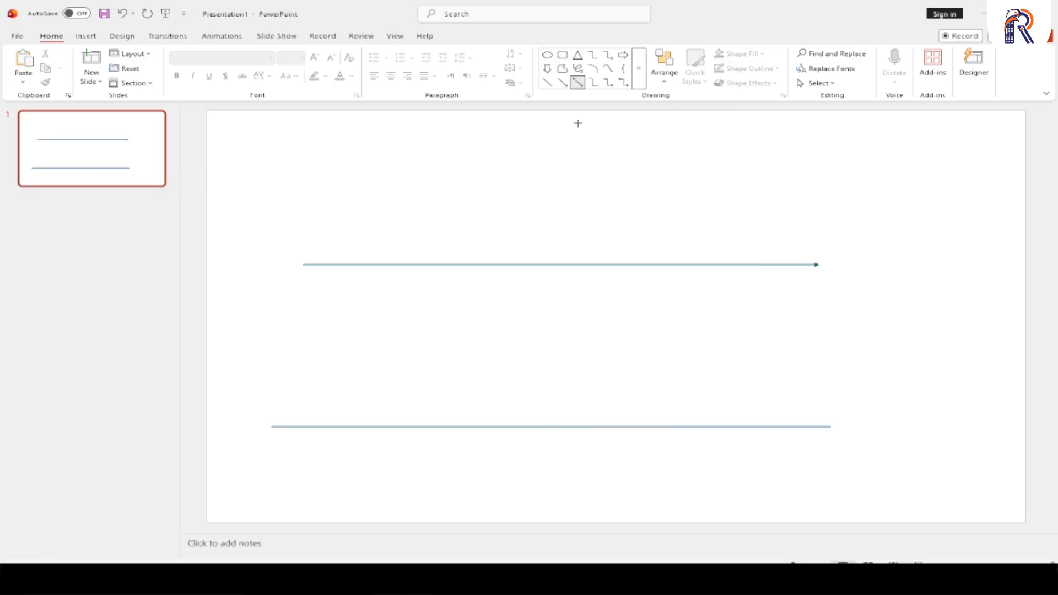
drag(363, 335, 831, 336)
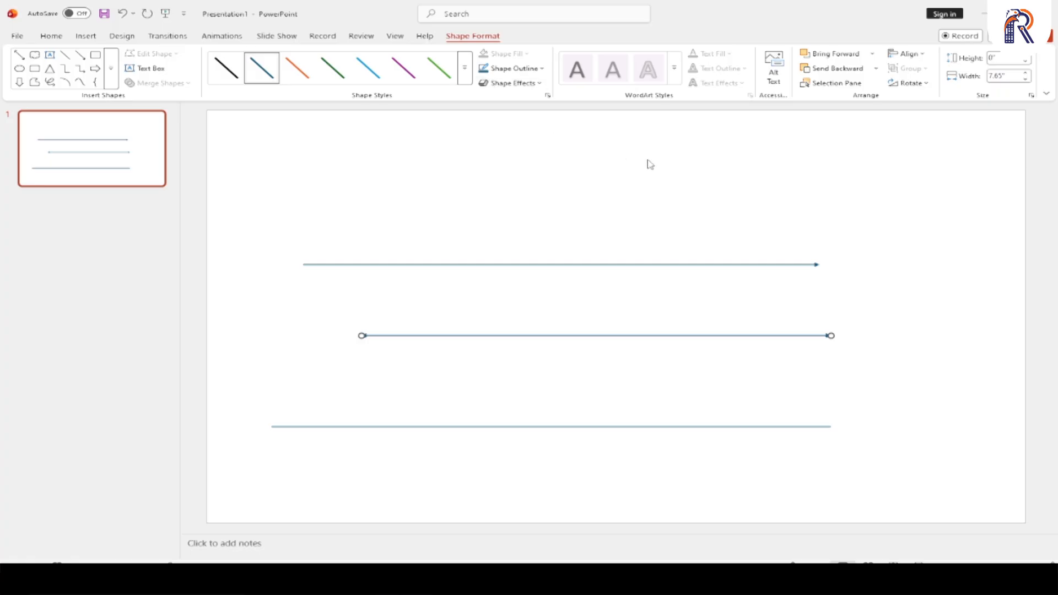
- Delete all three lines from the slide
key(ctrl+a)
key(Delete)
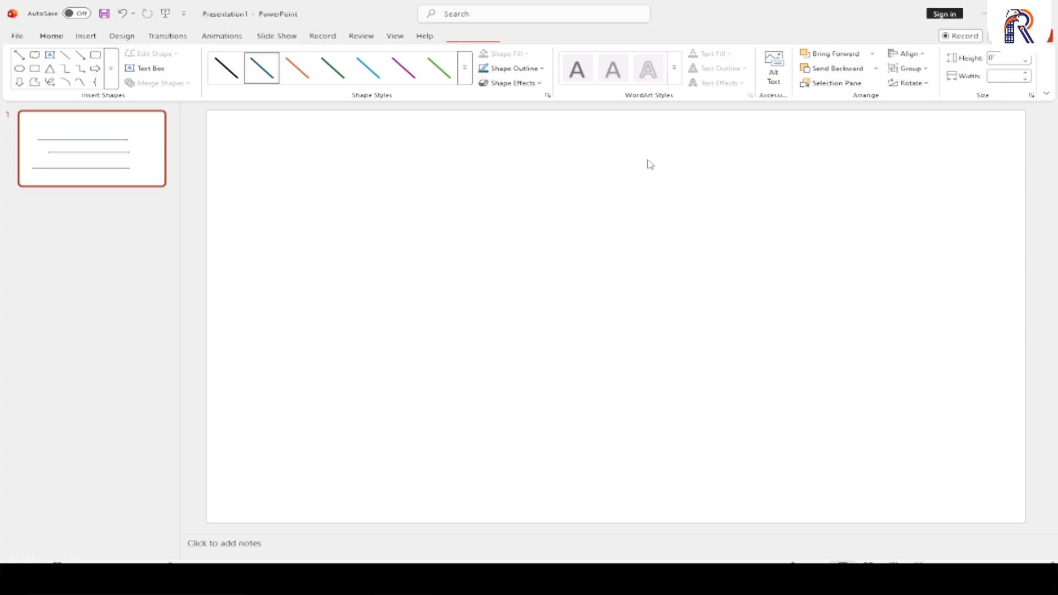
- Draw a small elbow connector near the upper-left corner of the slide
click(639, 80)
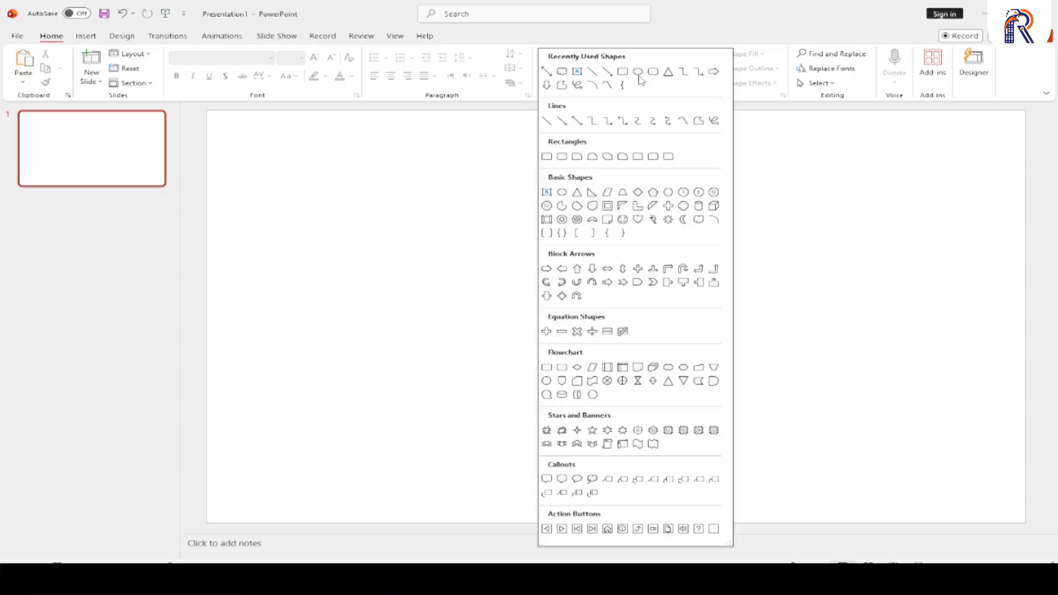
click(592, 121)
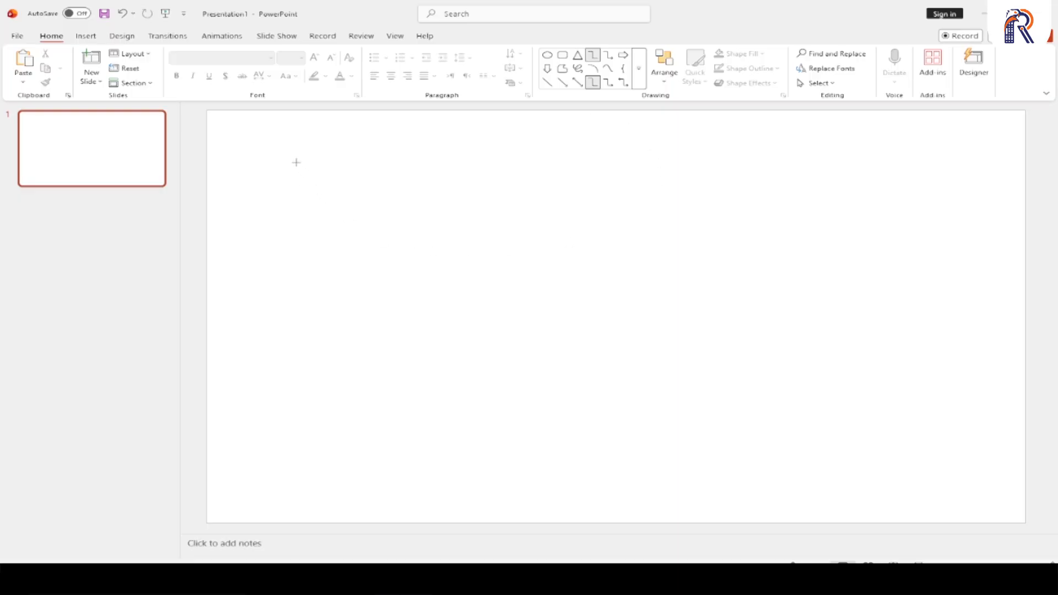
drag(297, 162, 268, 198)
- Draw a second elbow connector about 4.12" by 4.12" near the slide's centre and move its horizontal middle segment upward
click(52, 37)
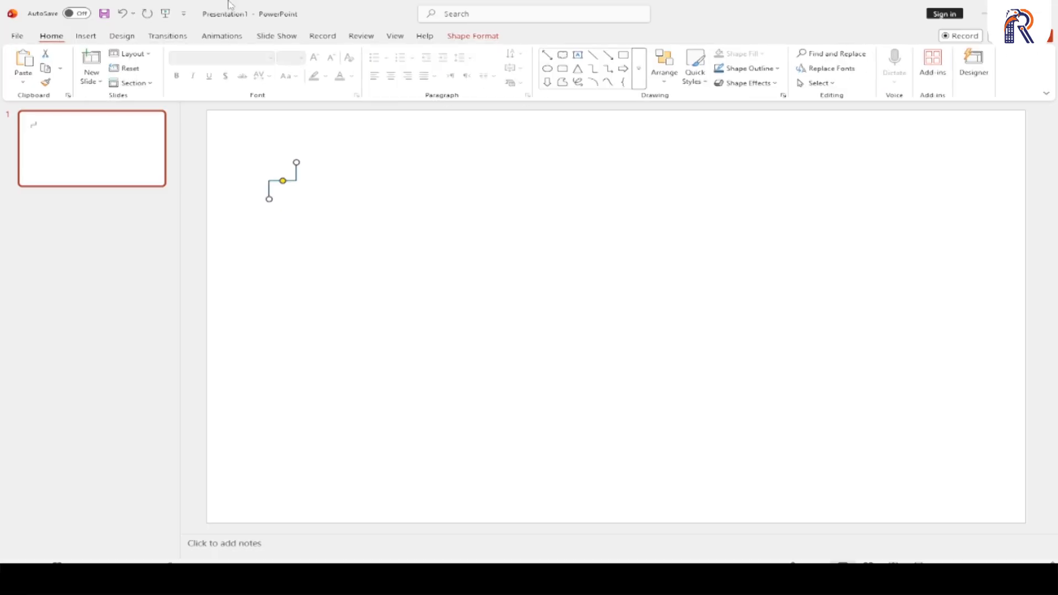
click(640, 77)
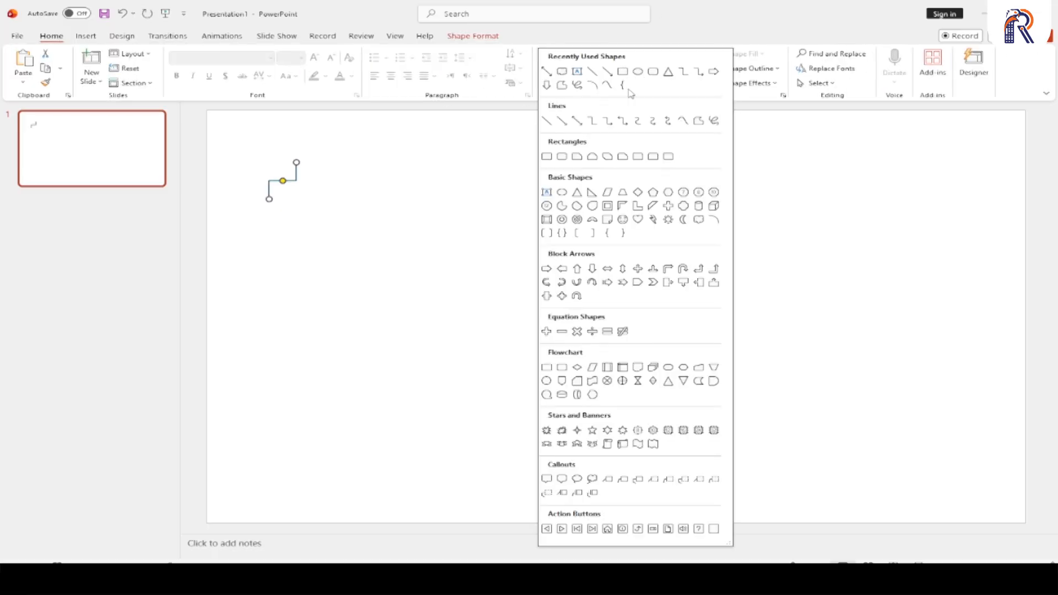
click(592, 121)
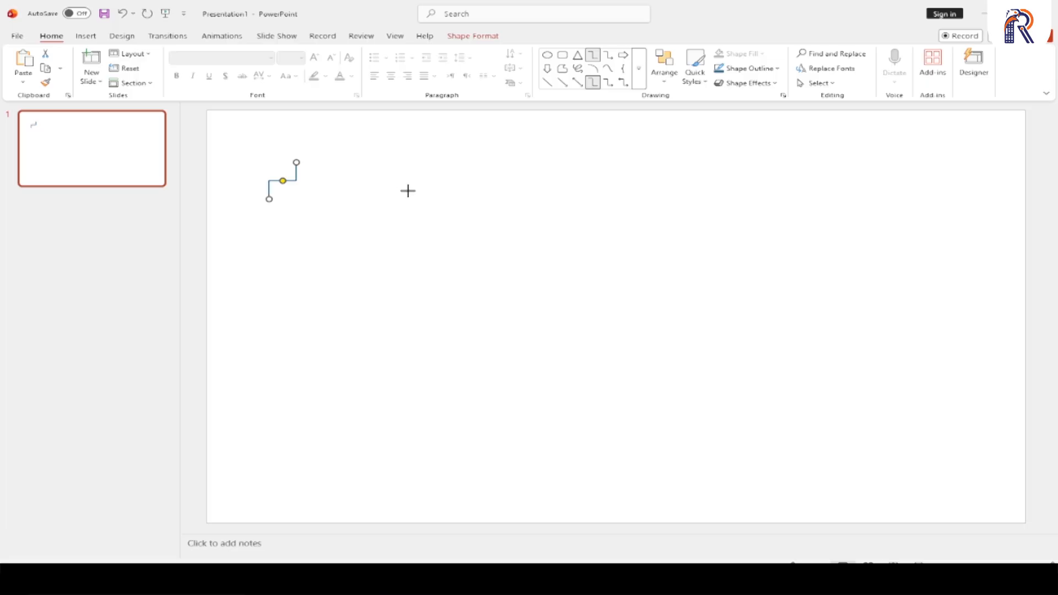
drag(406, 191, 657, 340)
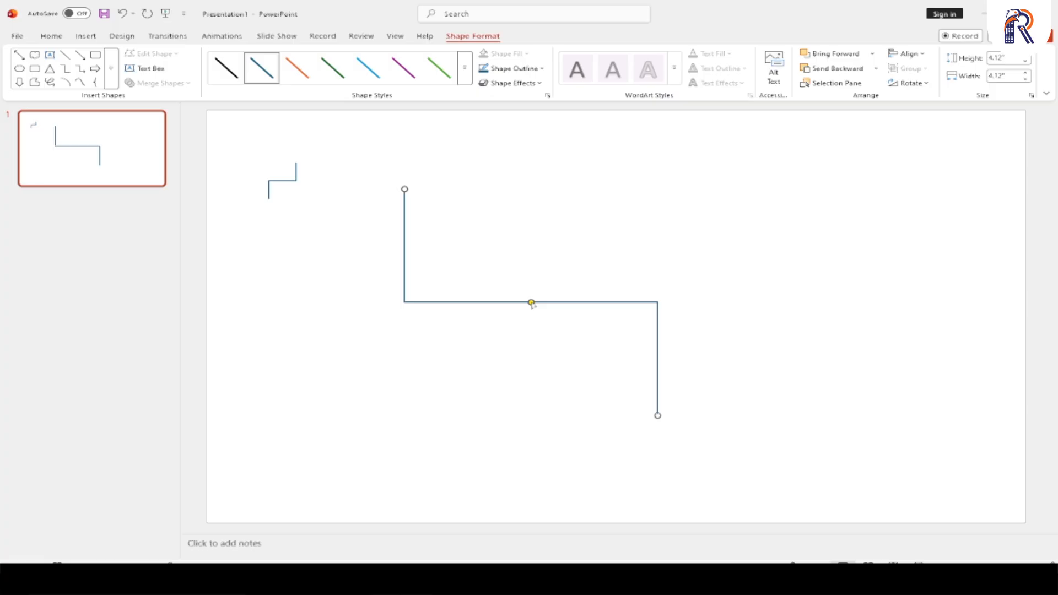
drag(531, 303, 531, 251)
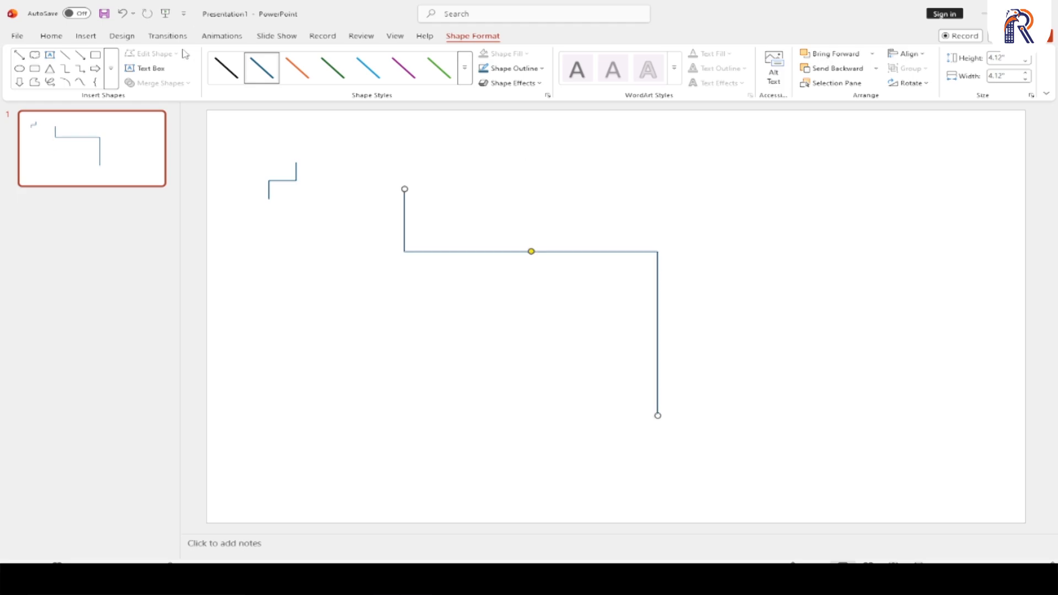
click(111, 69)
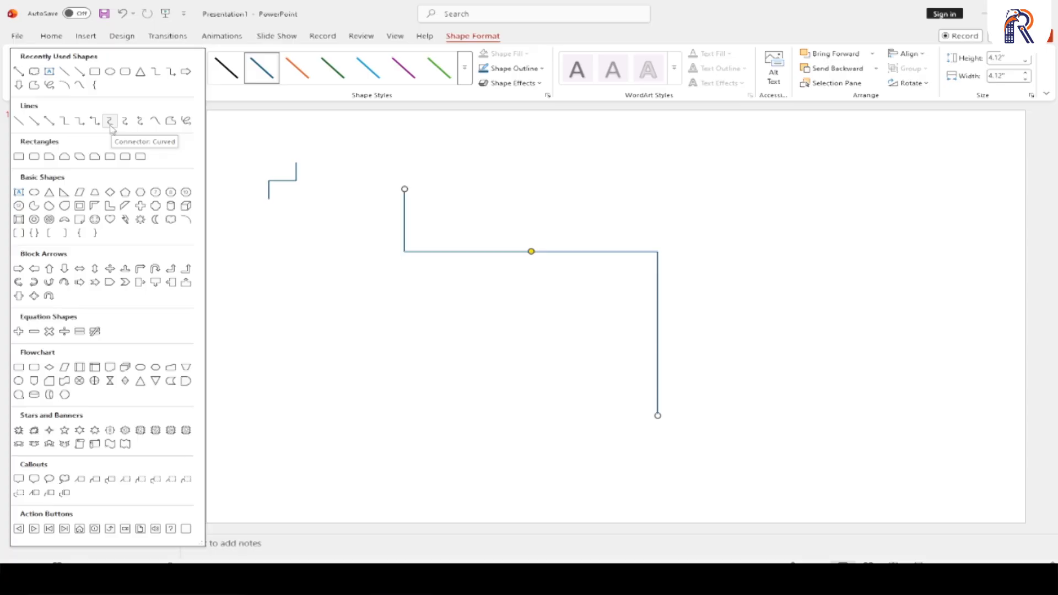
click(506, 317)
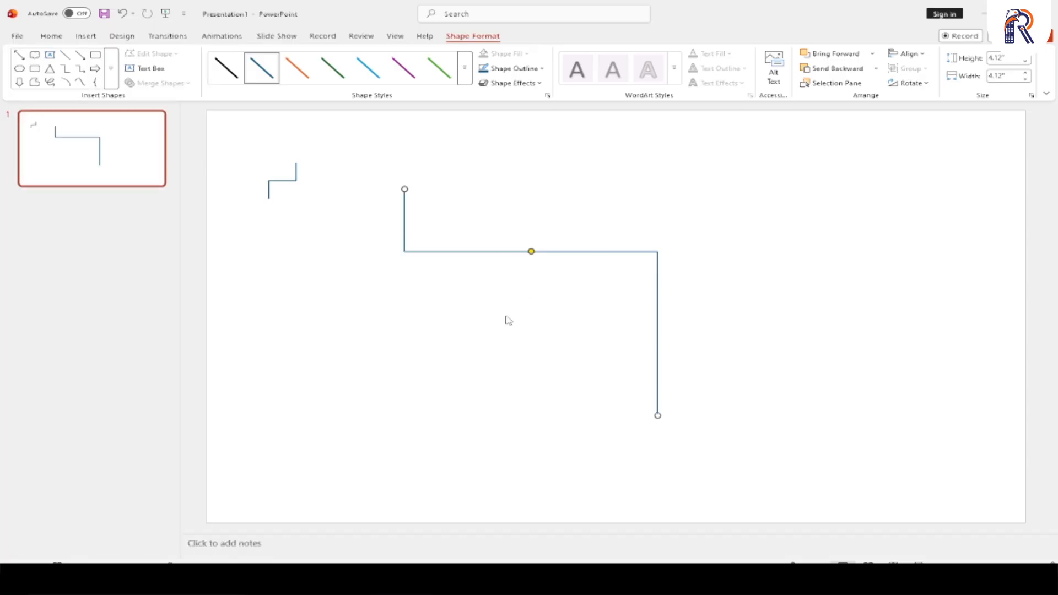
- Delete both elbow connectors from the slide
click(505, 317)
key(ctrl+a)
key(Delete)
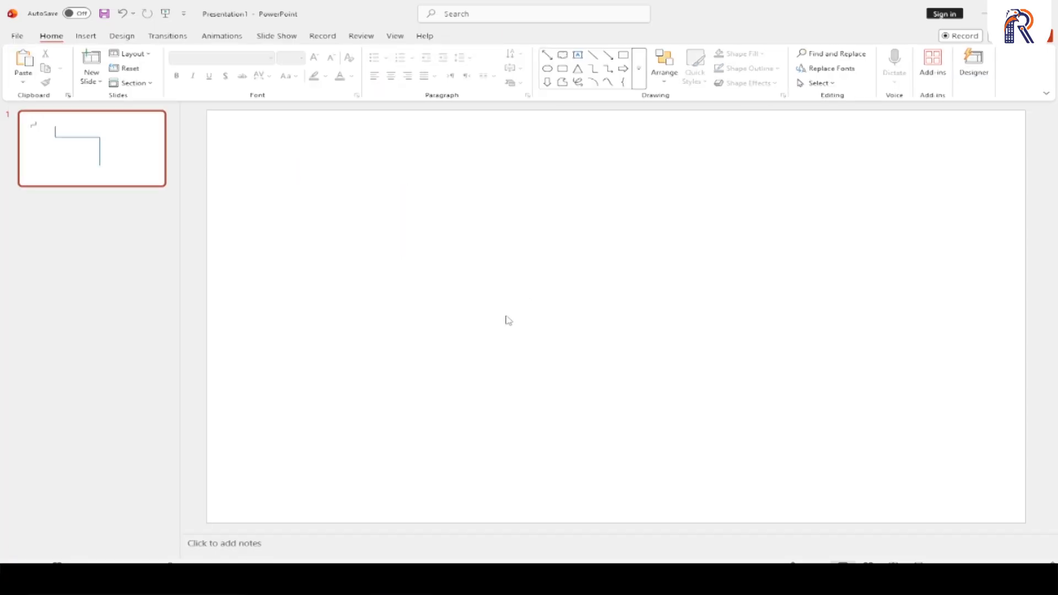
- Draw a curved connector about 3.91" by 3.91", raise its midpoint above the start to form an arch, and shift it slightly down-left
click(639, 81)
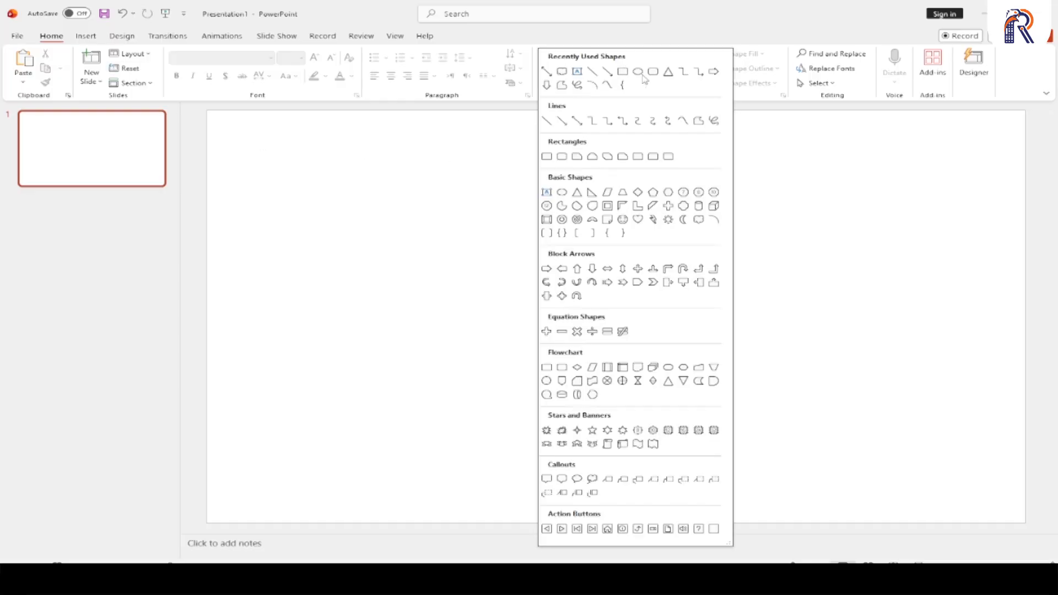
click(637, 123)
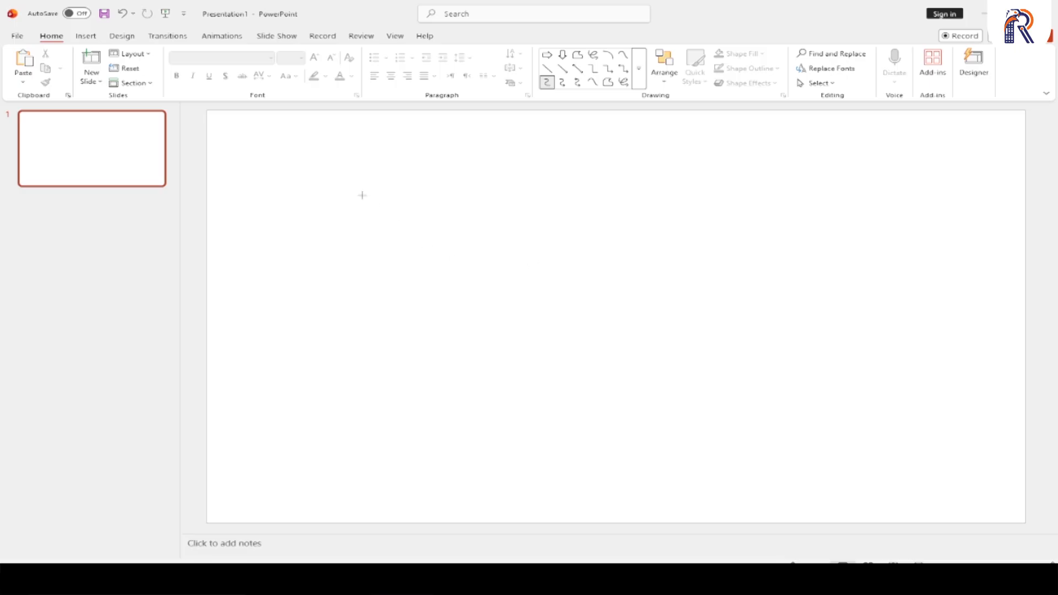
drag(350, 187, 587, 334)
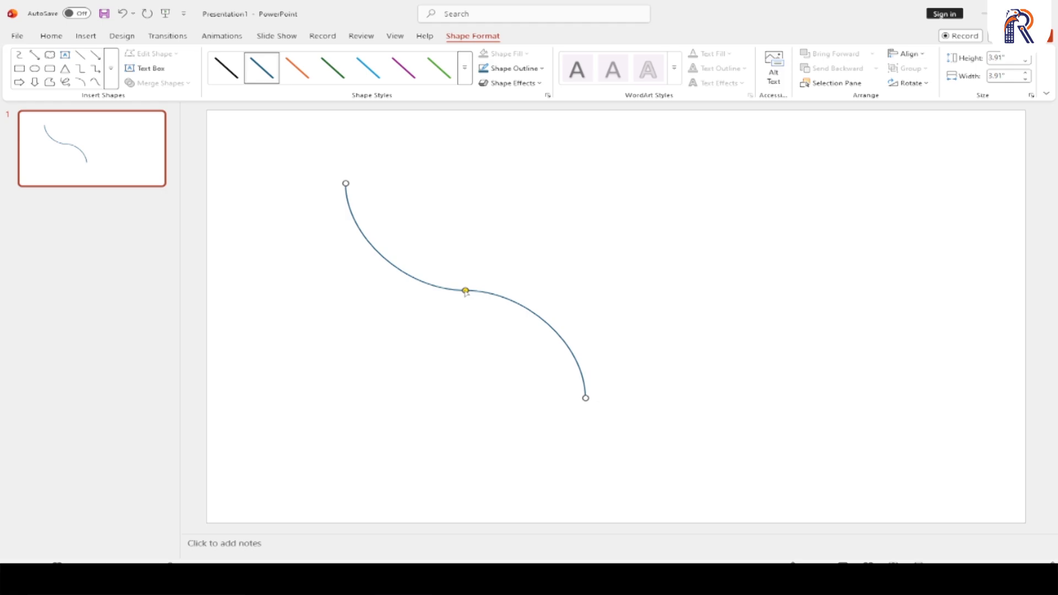
drag(465, 290, 619, 163)
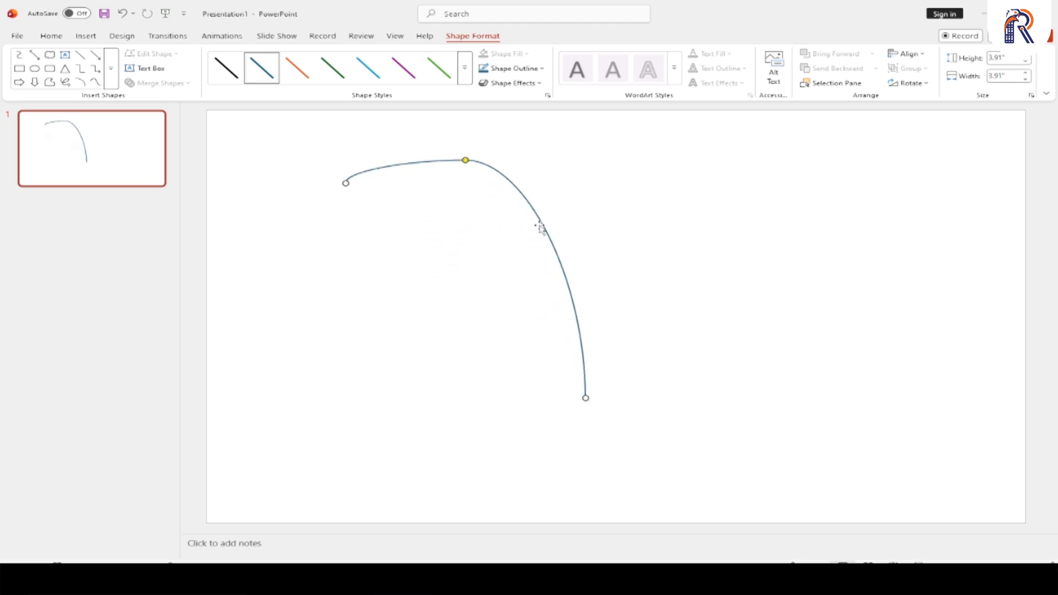
drag(541, 228, 522, 262)
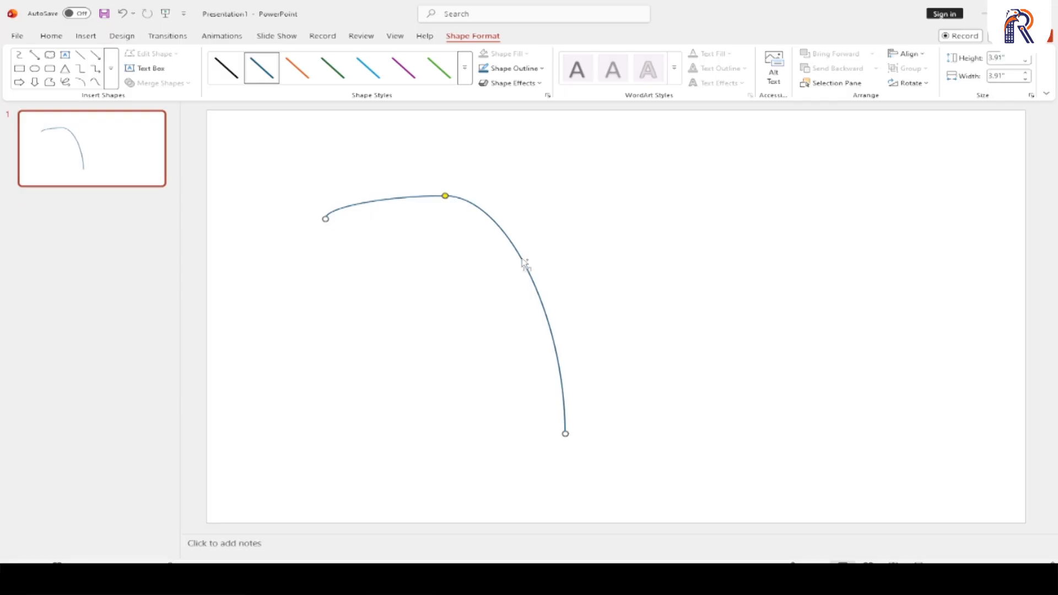
- Duplicate the arched curve fifteen times in a diagonal cascade and group all the curves
key(ctrl+d)
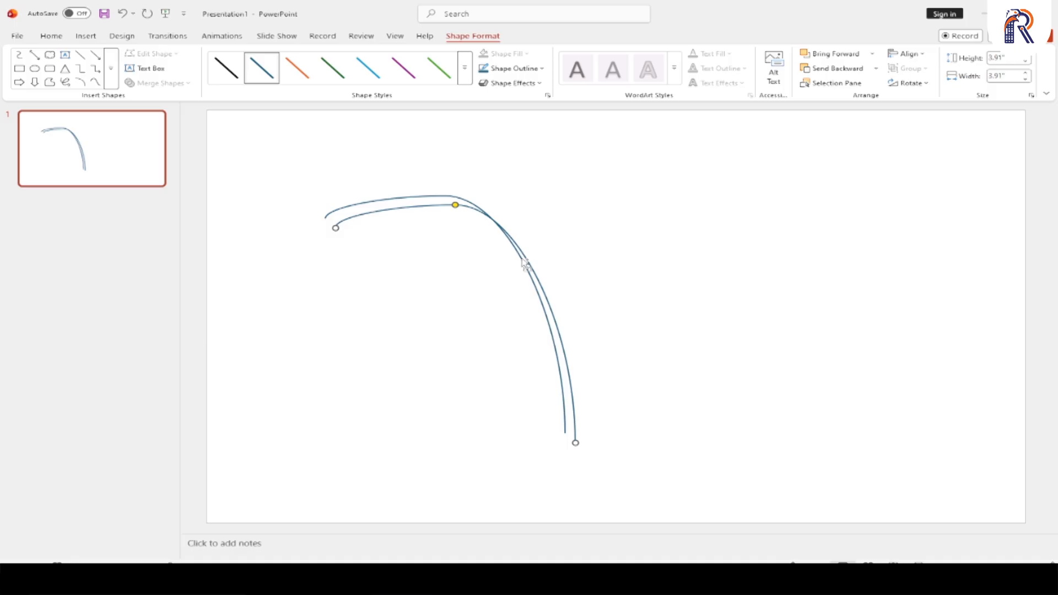
key(ctrl+d)
key(ctrl+d)
key(ctrl+d)
key(ctrl+d)
key(ctrl+d)
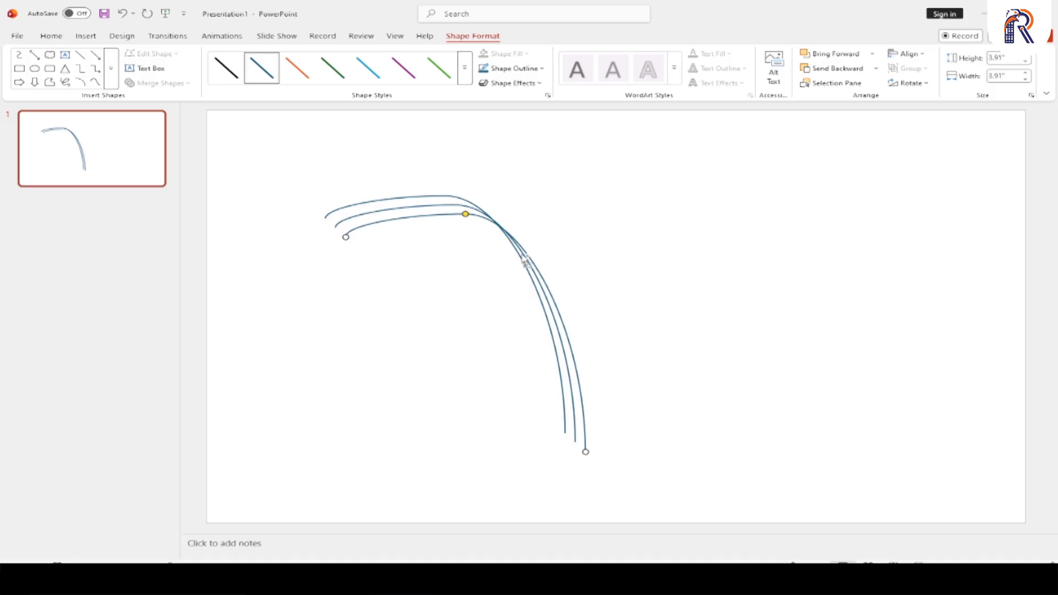
key(ctrl+d)
key(ctrl+d)
key(ctrl+d)
key(ctrl+d)
key(ctrl+d)
key(ctrl+d)
key(ctrl+d)
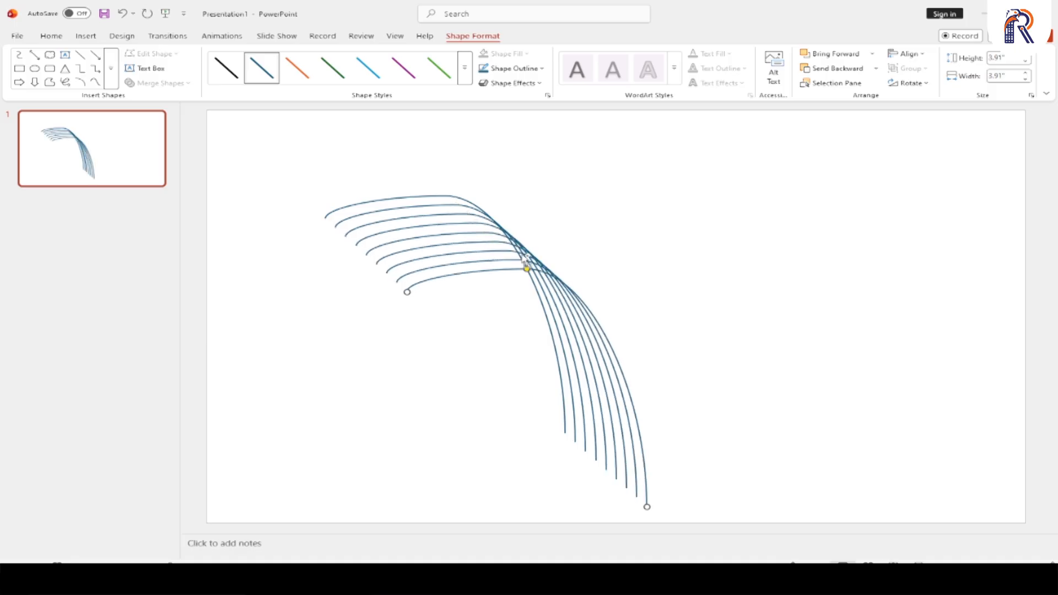
key(ctrl+d)
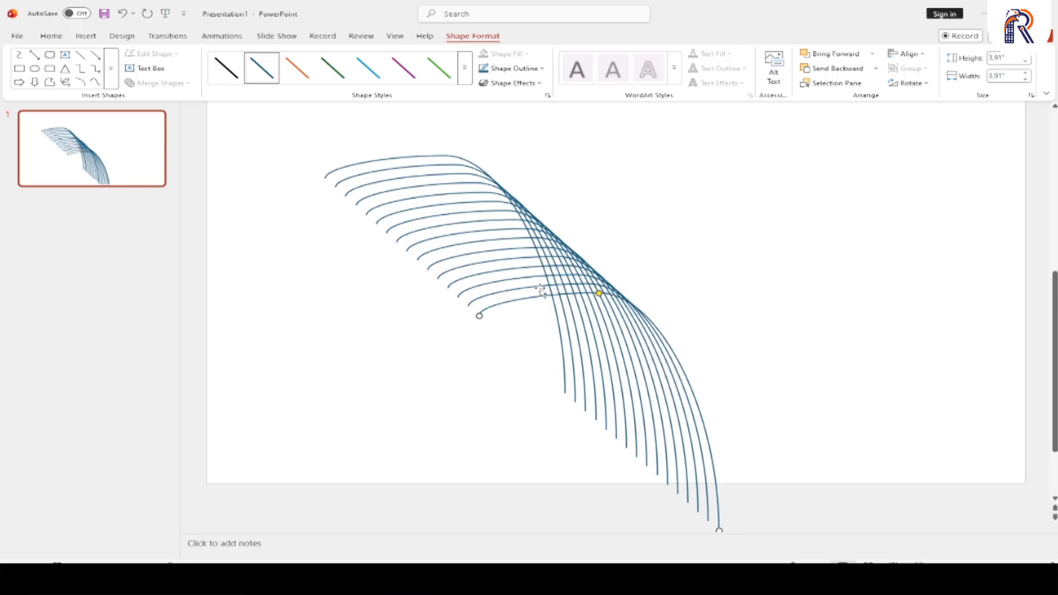
key(ctrl+a)
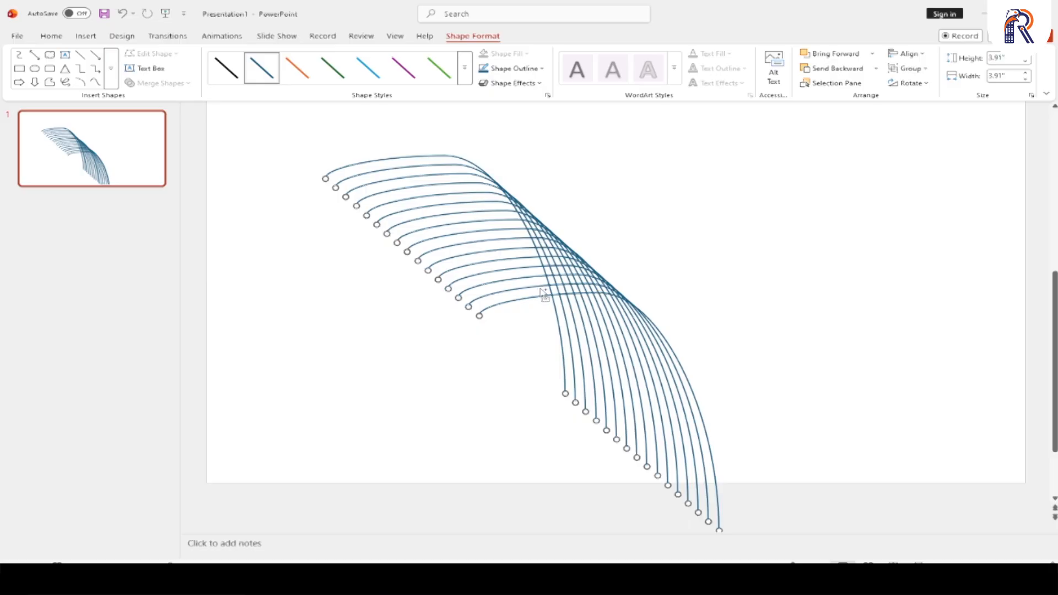
key(ctrl+g)
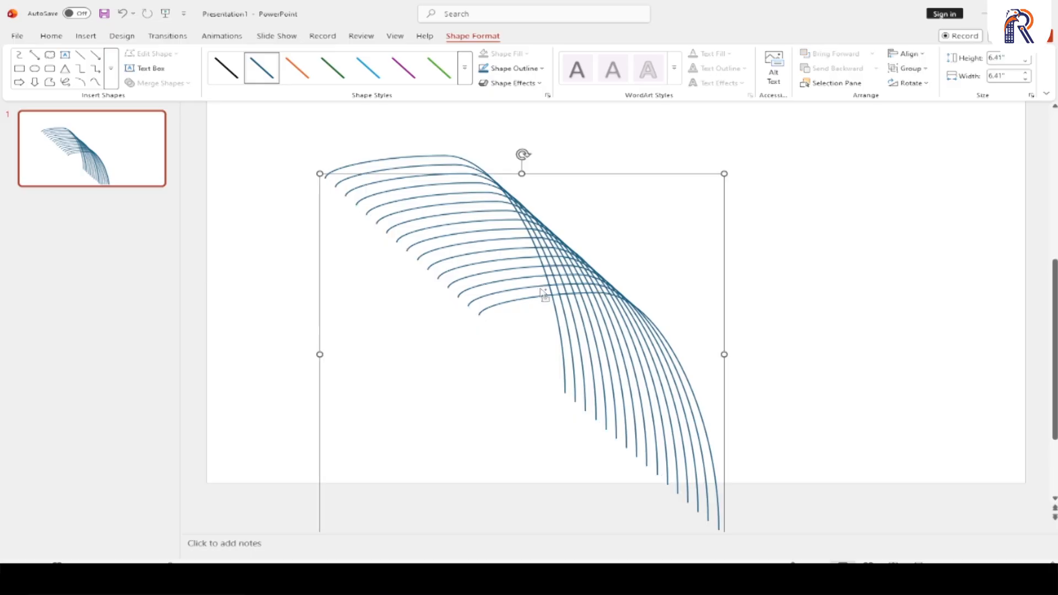
- Move the curve group partly off the slide's lower-left corner and check it in the slide show
drag(573, 260, 269, 416)
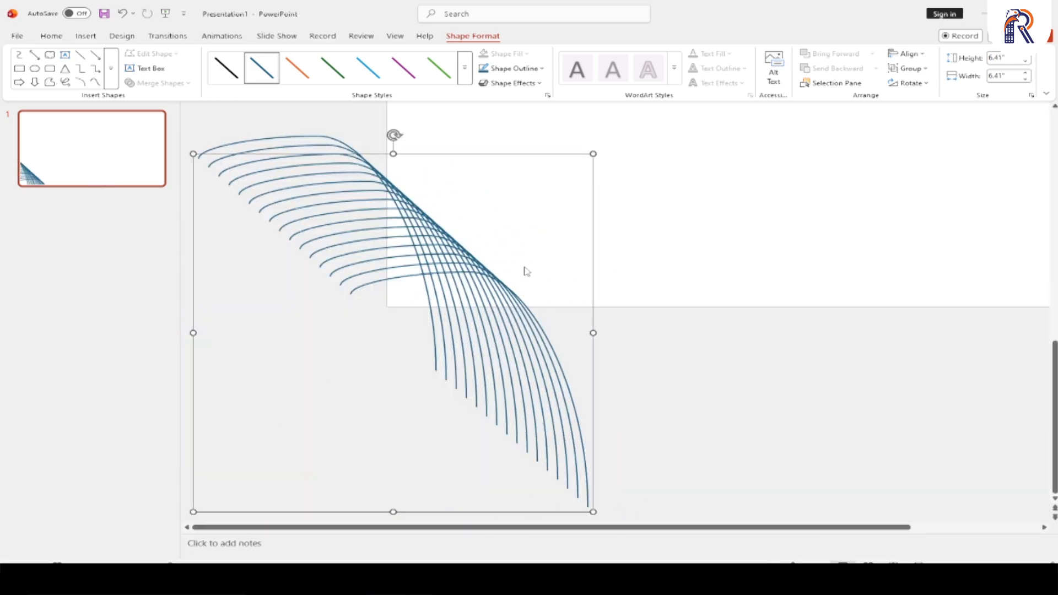
drag(466, 270, 481, 260)
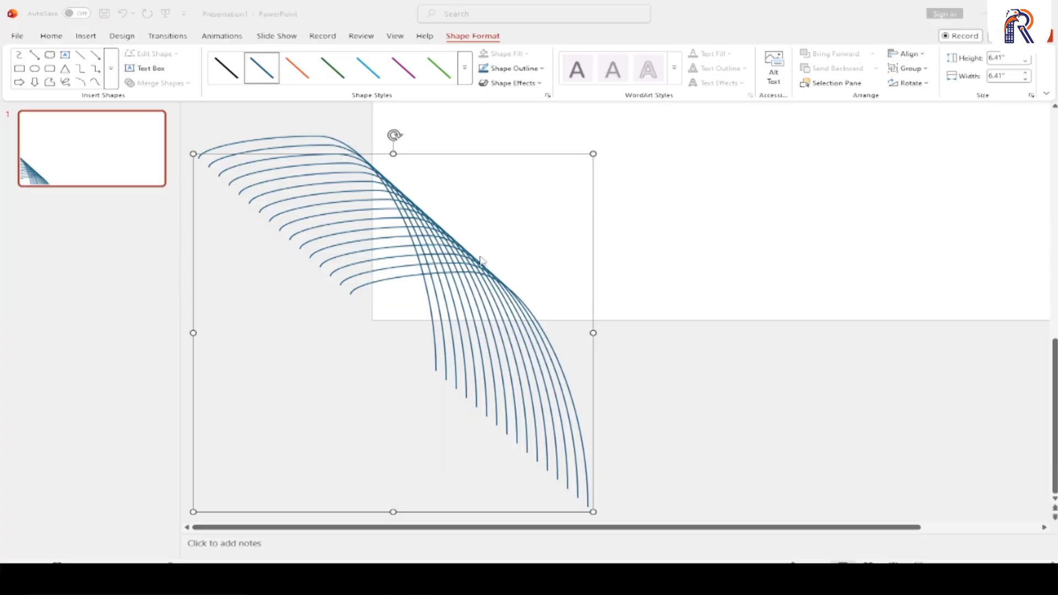
key(F5)
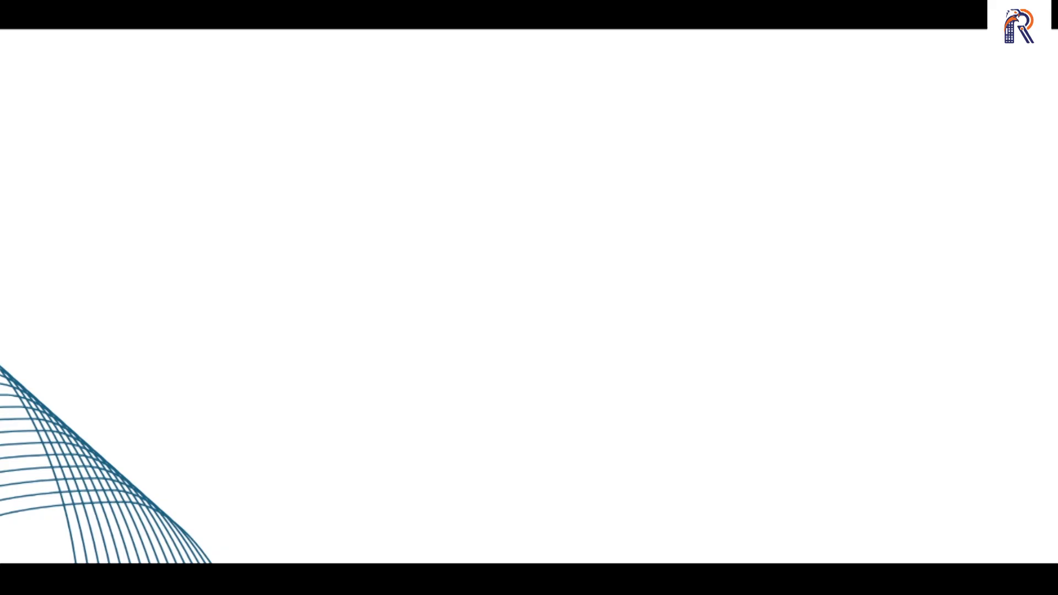
key(Escape)
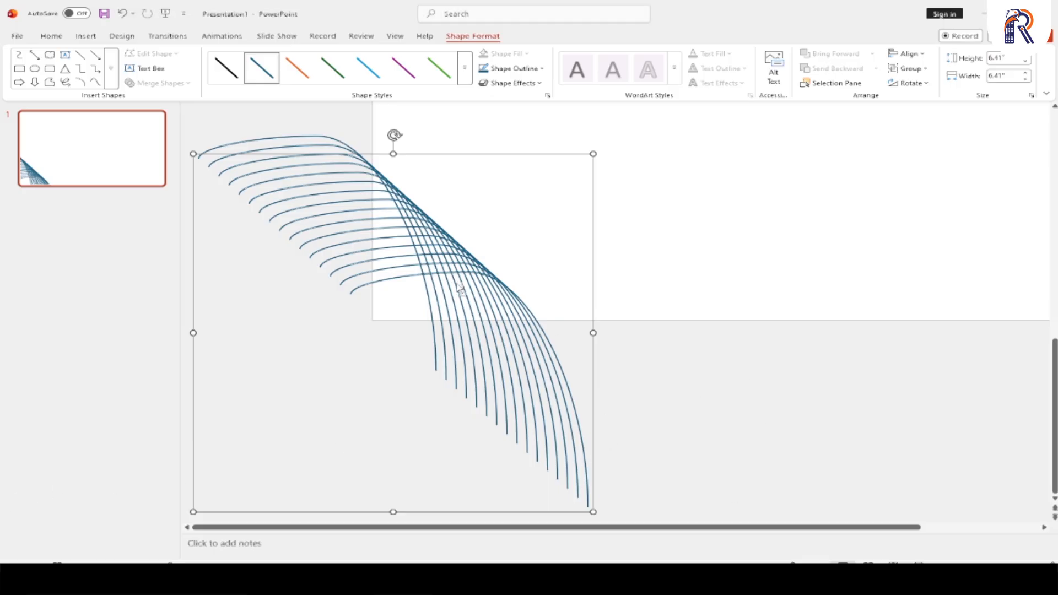
- Duplicate the curve group and move the copy partly off the slide's upper-right corner
key(ctrl+d)
drag(460, 290, 733, 231)
scroll(733, 231, up, 5)
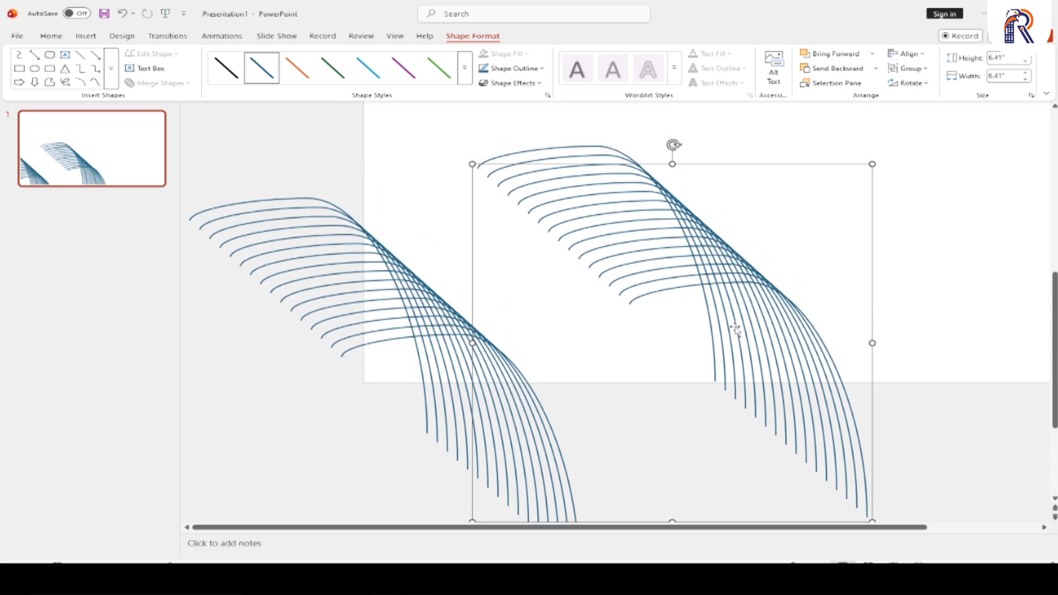
scroll(741, 322, up, 3)
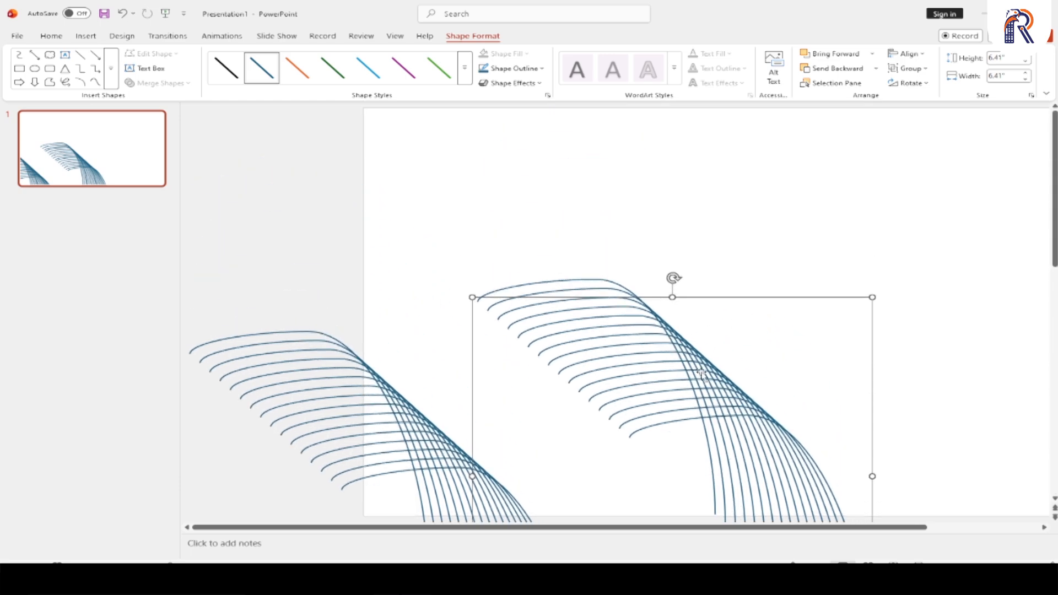
drag(695, 373, 921, 174)
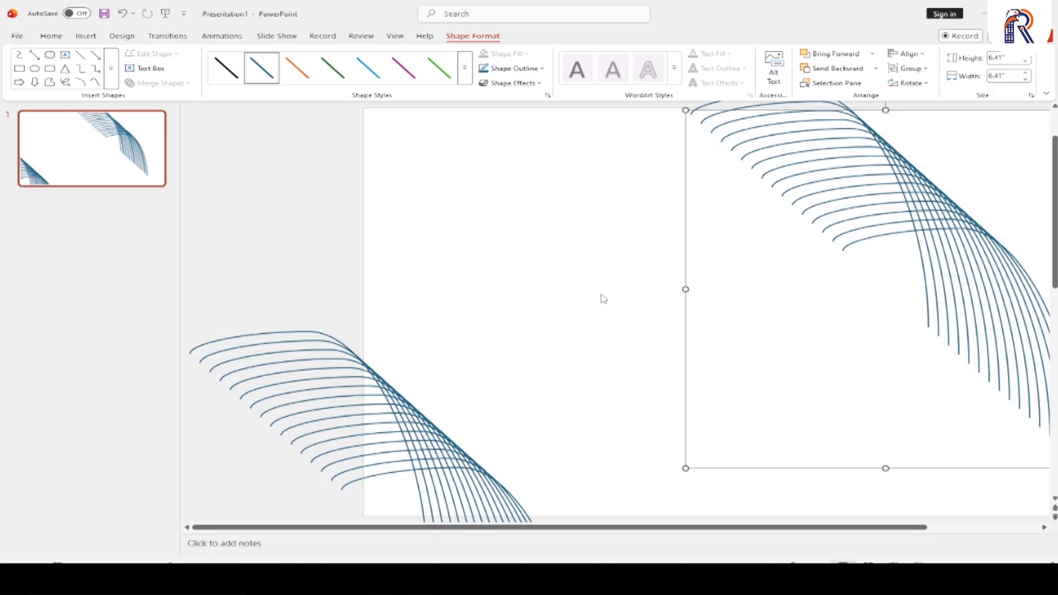
scroll(603, 298, down, 4)
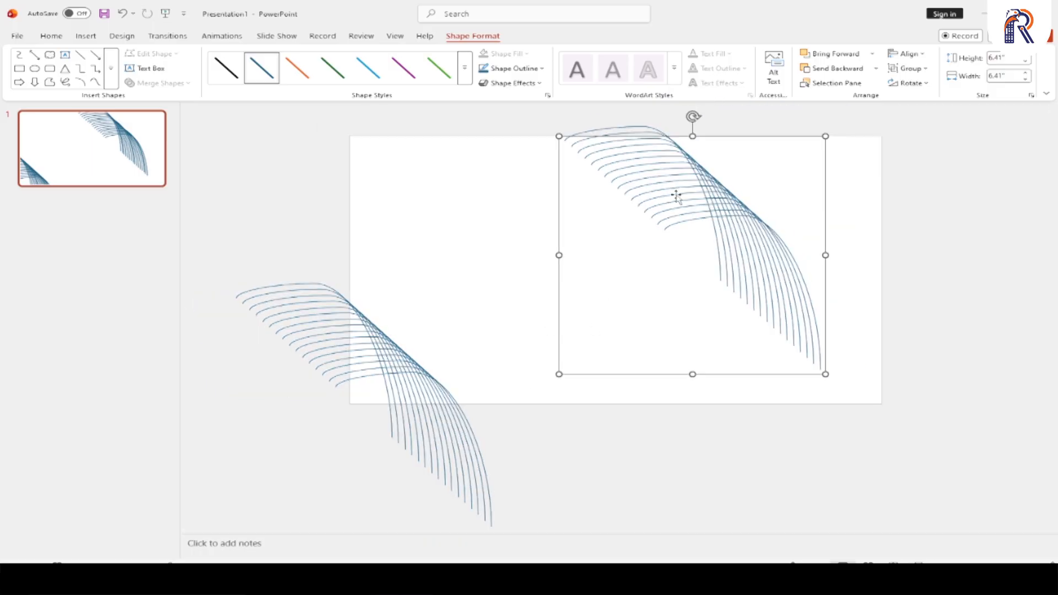
drag(722, 201, 861, 163)
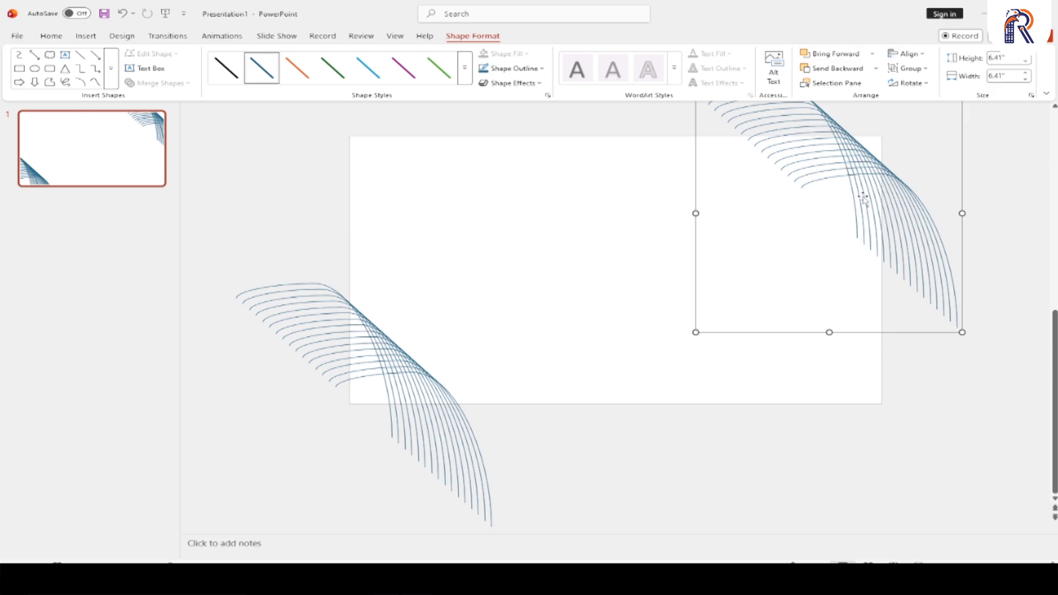
- Flip the copied group vertically and rotate it about 105° clockwise
click(917, 85)
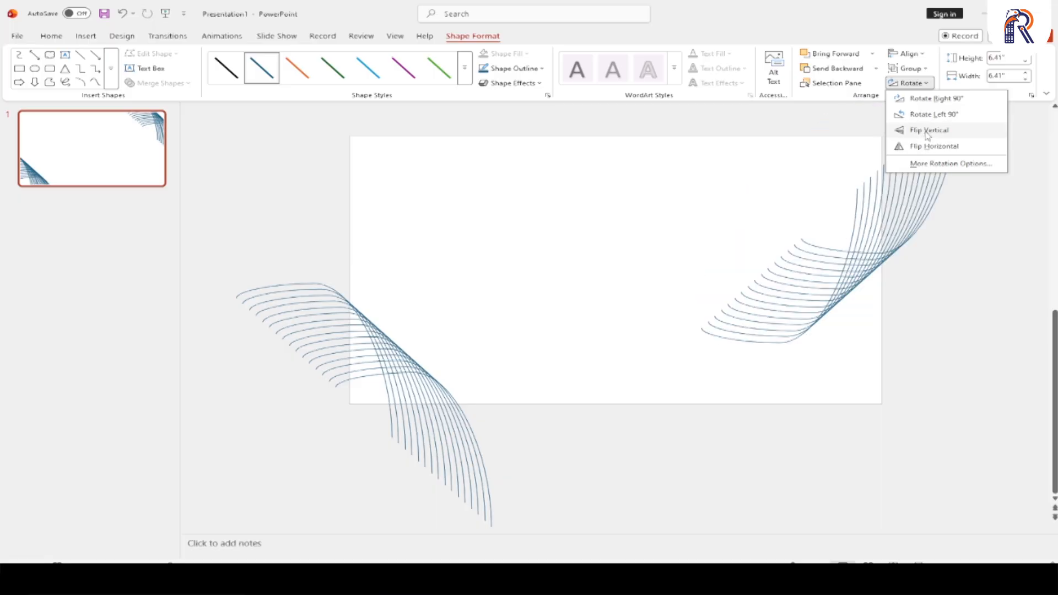
click(927, 131)
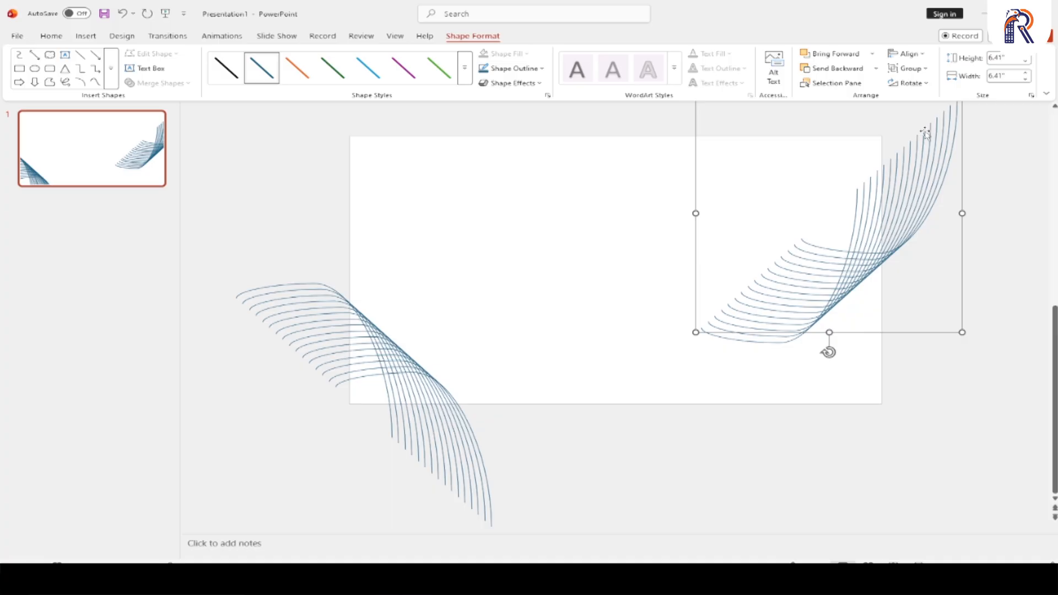
drag(827, 352, 679, 248)
key(alt+Right)
key(alt+Right)
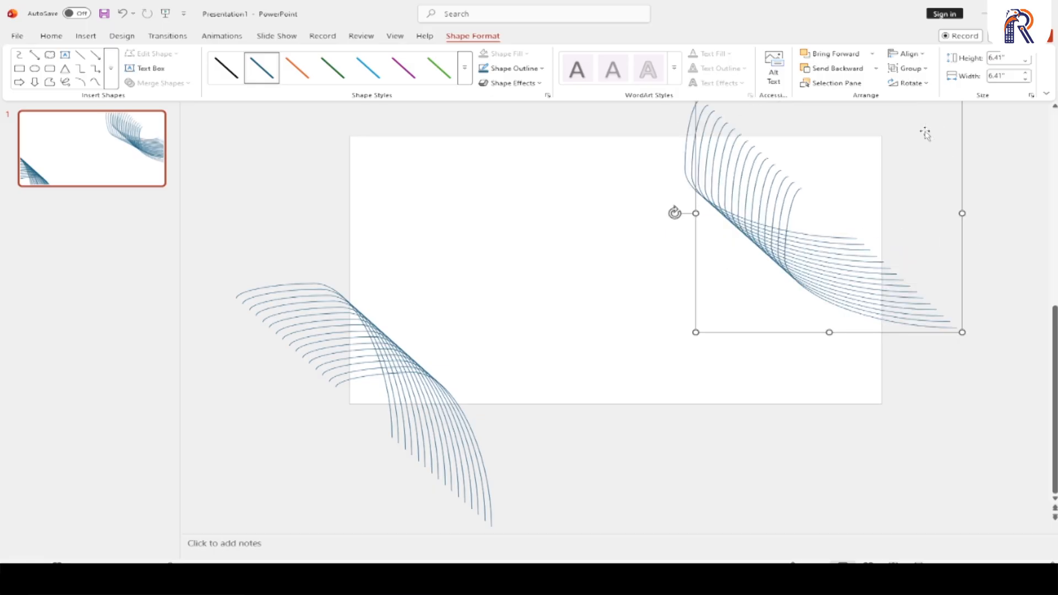
- Nudge the rotated group rightward and upward to frame the slide's upper-right corner, and preview the slide show
key(Right)
key(Right)
key(Right)
key(Right)
key(Right)
key(Right)
key(Right)
key(Right)
key(Right)
key(Right)
key(Right)
key(Right)
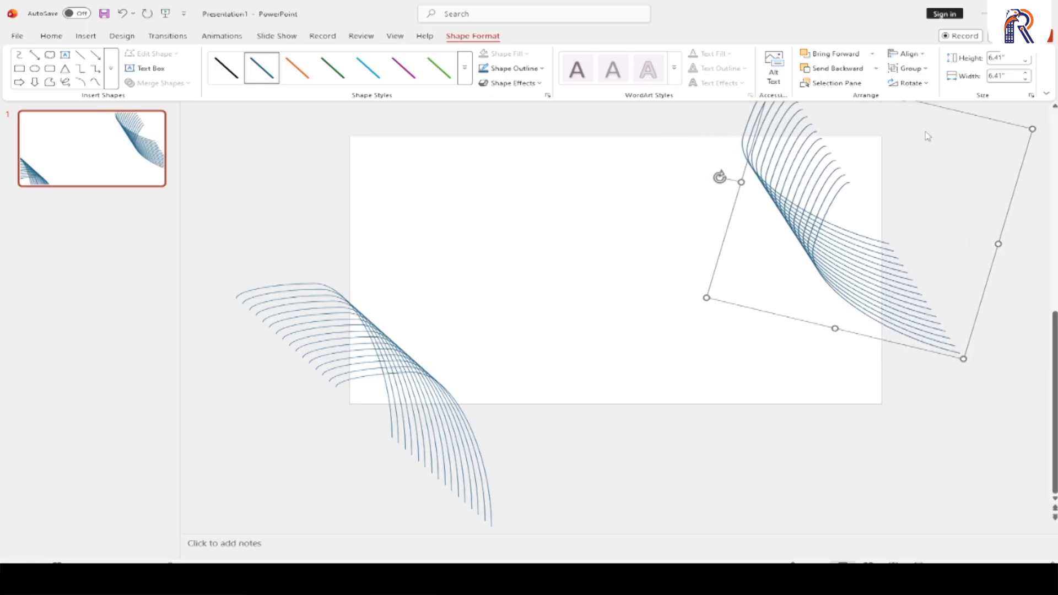
key(Up)
key(Up)
key(Up)
key(Up)
key(Up)
key(Up)
key(Up)
key(Up)
key(Up)
key(Up)
key(Up)
key(Up)
key(Up)
key(Up)
key(Up)
key(Up)
key(Up)
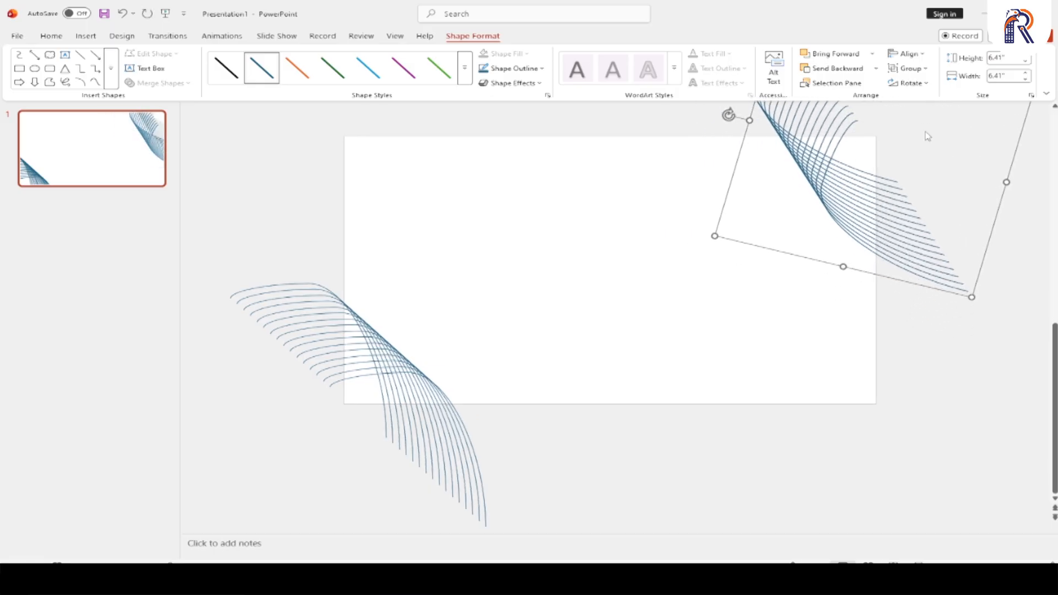
key(Right)
key(Right)
key(Right)
key(Right)
key(Down)
key(Down)
key(Down)
key(Down)
key(Down)
key(Down)
key(Down)
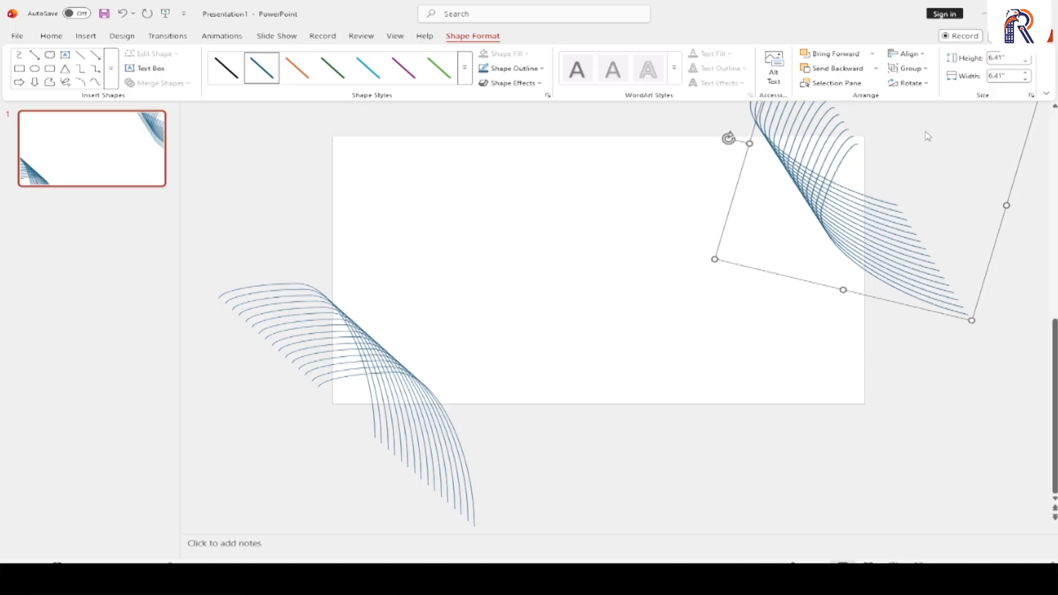
key(Up)
key(Up)
key(Up)
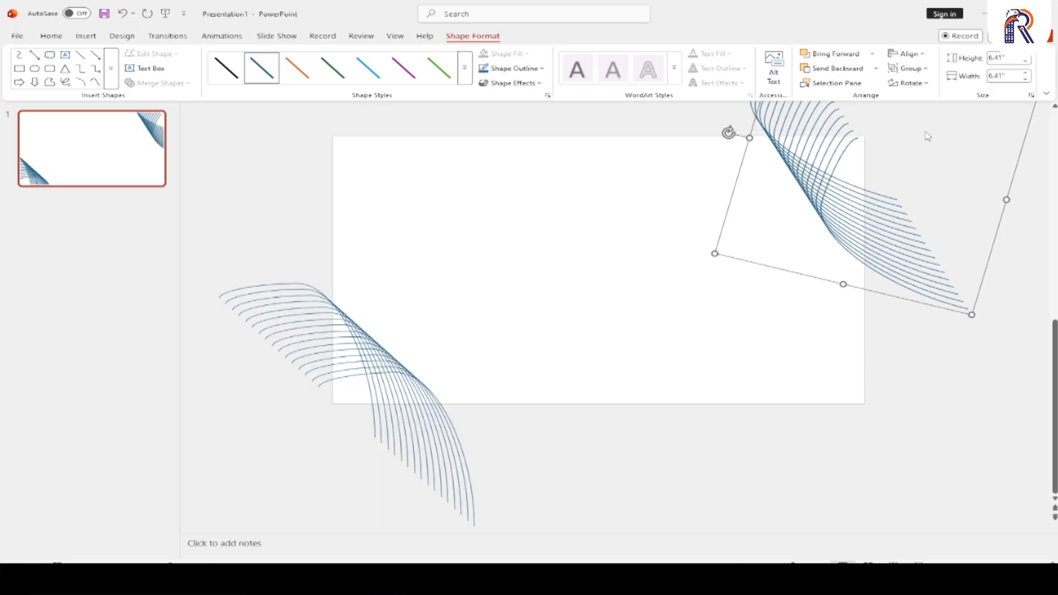
key(F5)
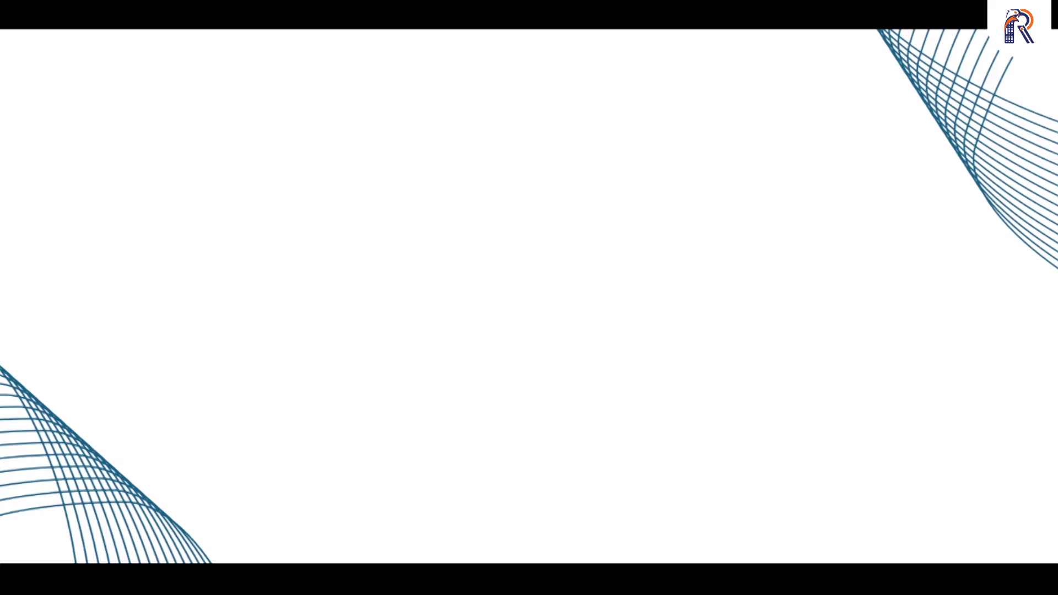
key(Escape)
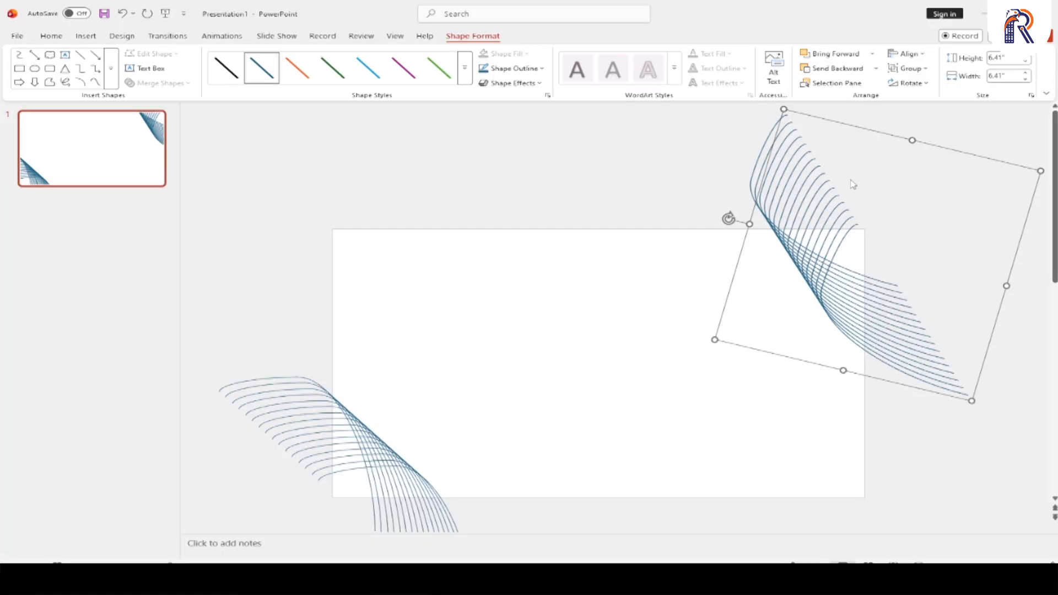
- Delete both curve groups and fit the empty slide to the window
key(ctrl+a)
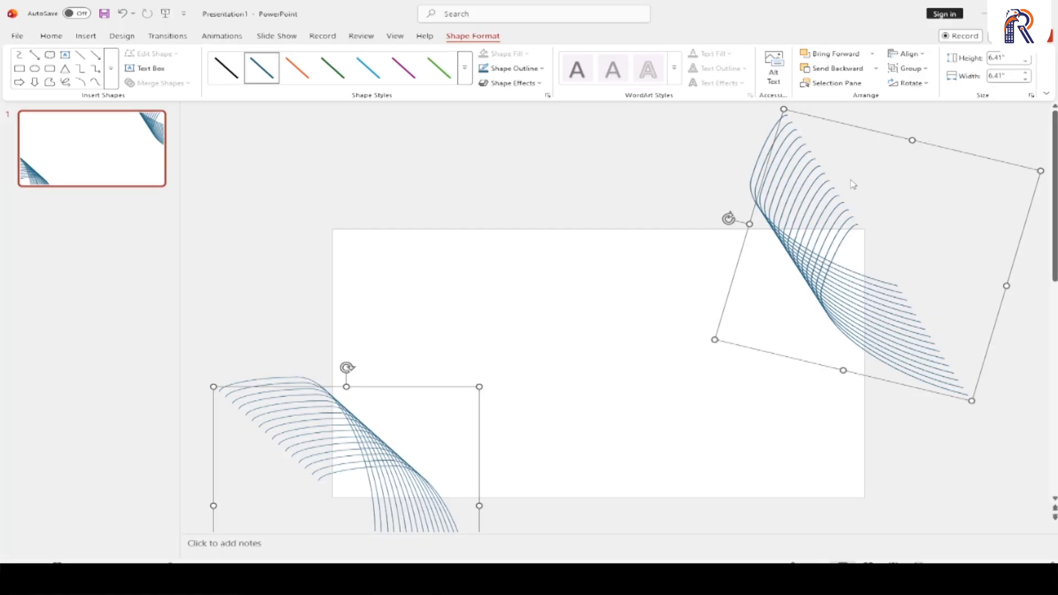
key(Delete)
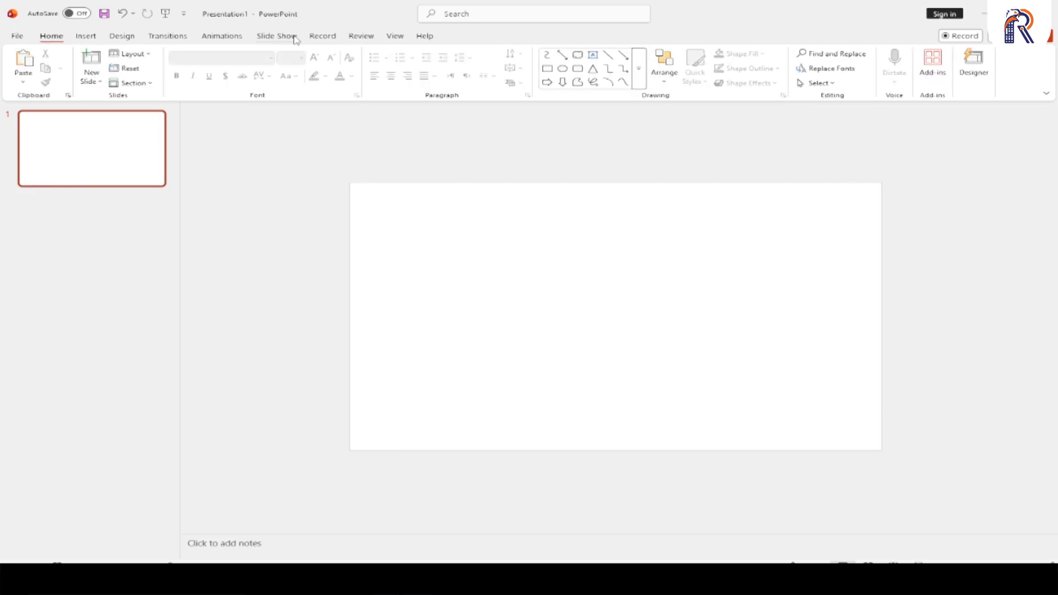
click(392, 37)
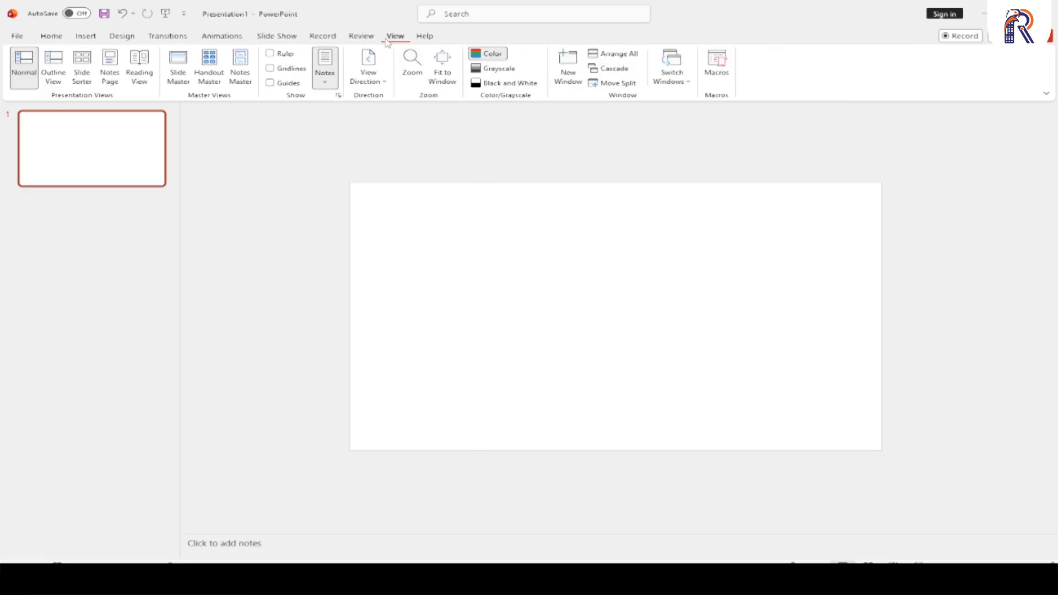
click(439, 83)
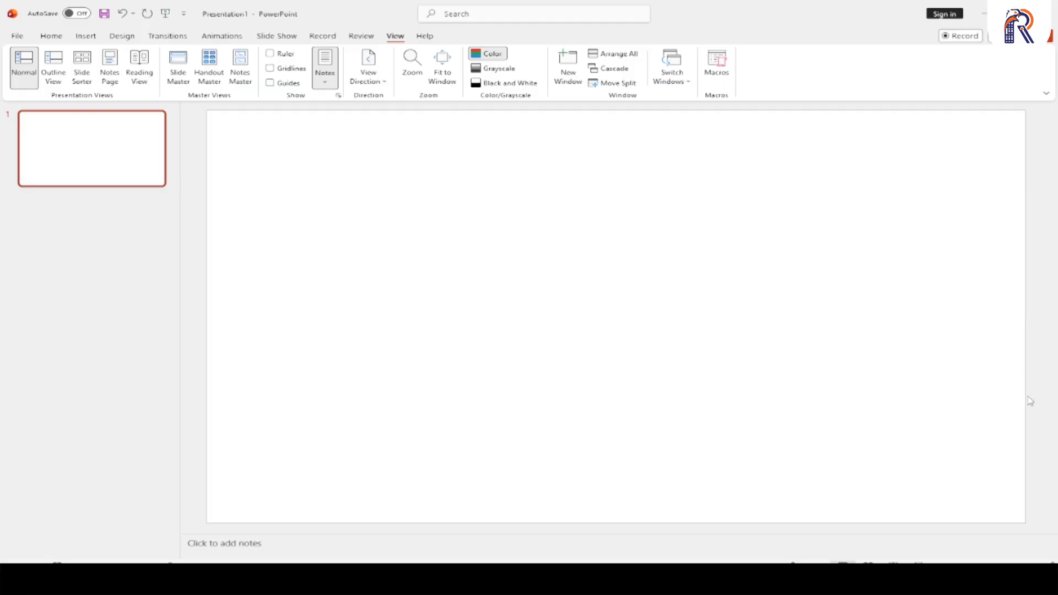
- Draw an open M-shaped line with the Curve shape, about 3.65" wide and 4.28" high, and shift it slightly right and down
click(53, 37)
click(639, 69)
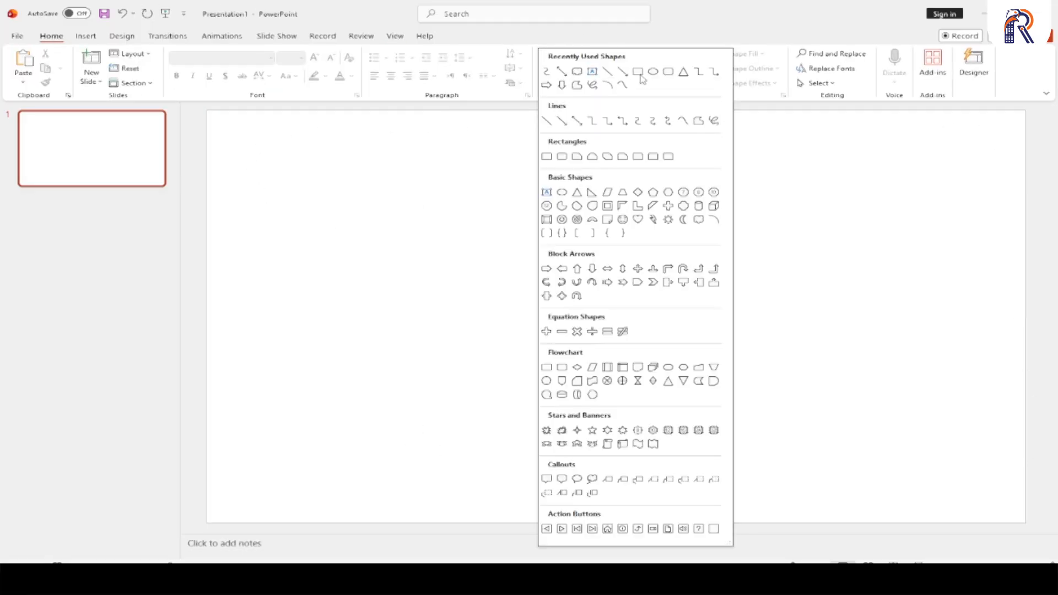
click(683, 121)
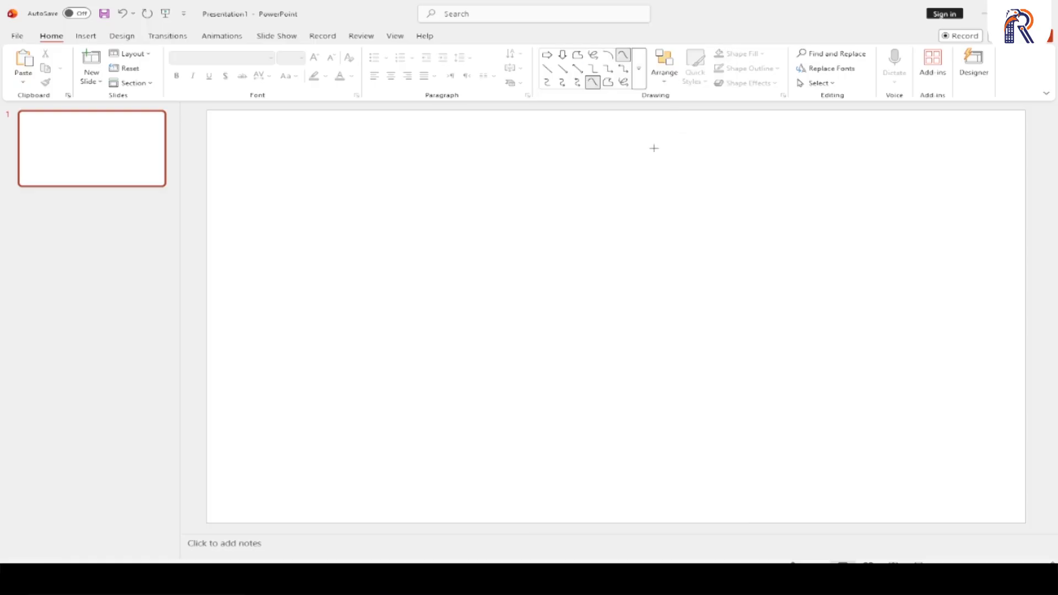
click(262, 377)
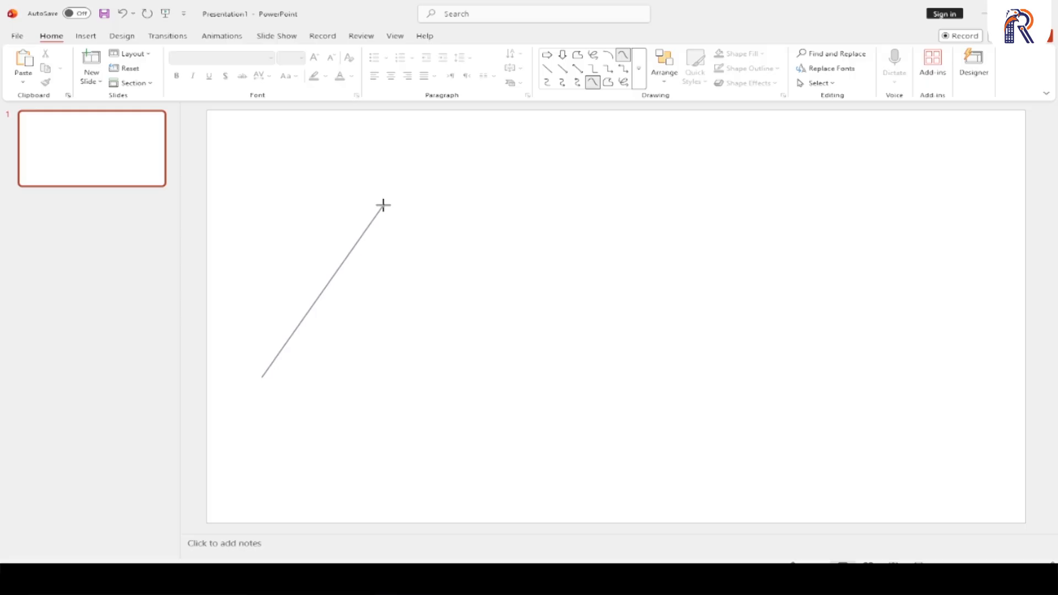
click(384, 205)
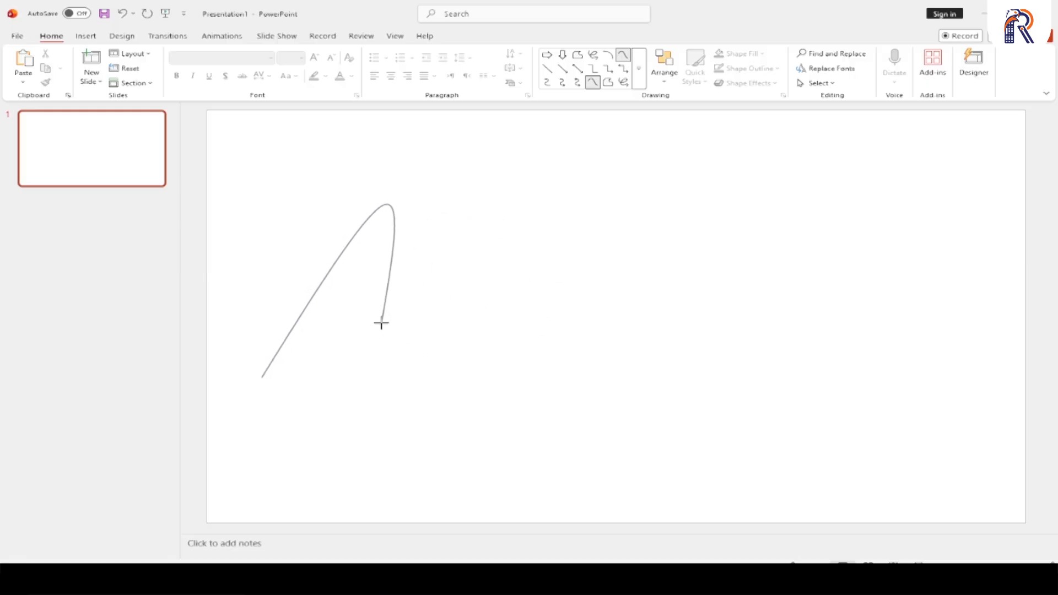
click(381, 323)
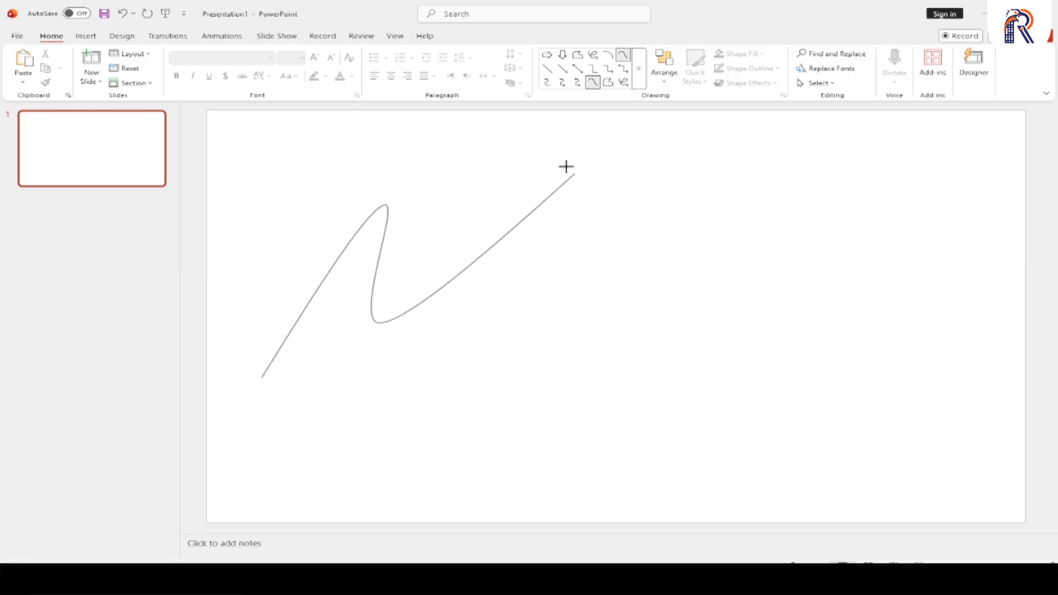
click(474, 151)
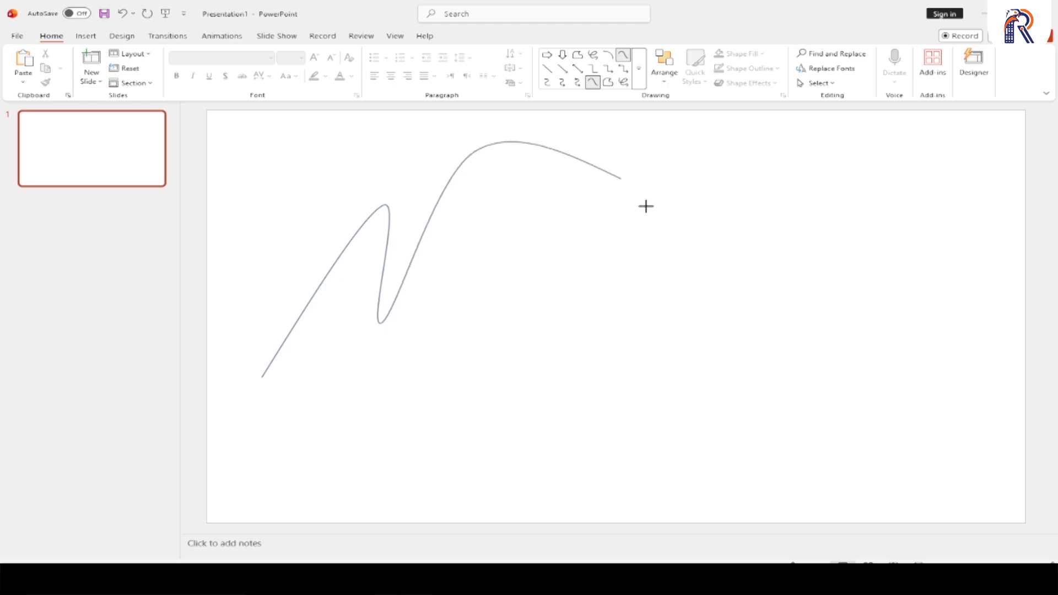
click(430, 386)
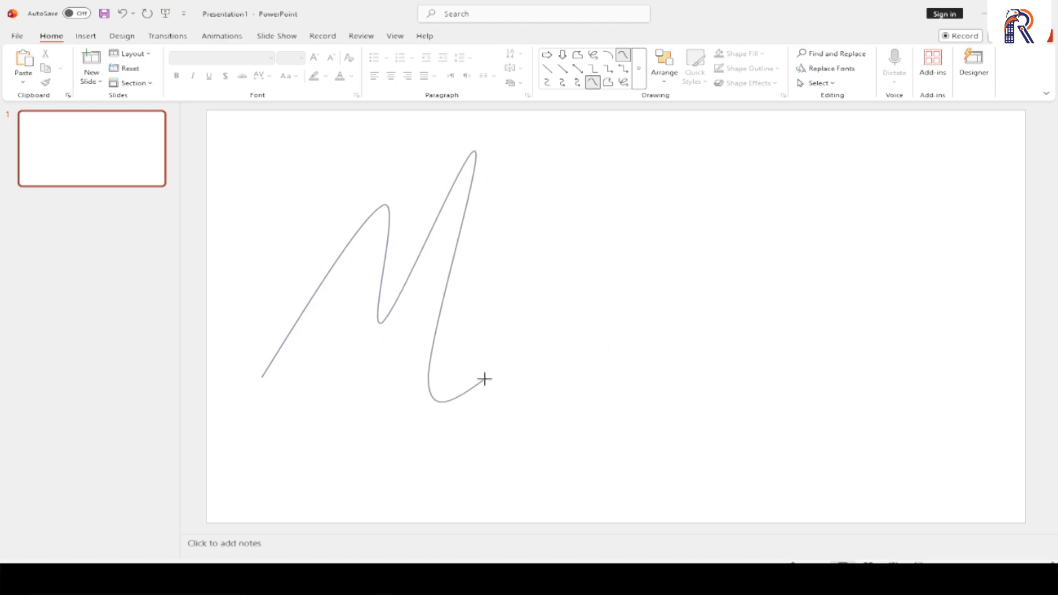
click(487, 320)
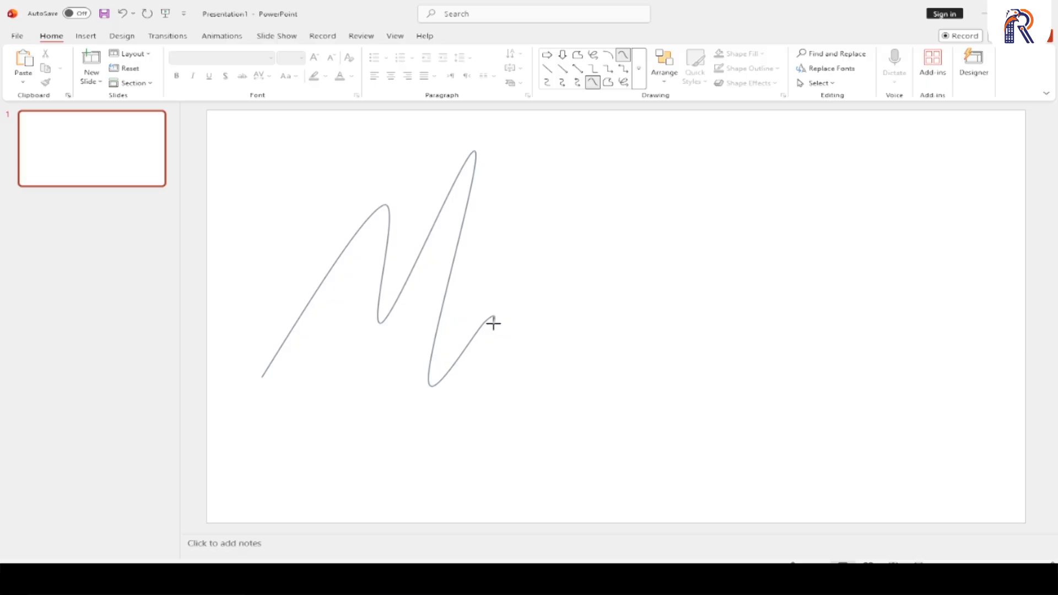
double_click(493, 324)
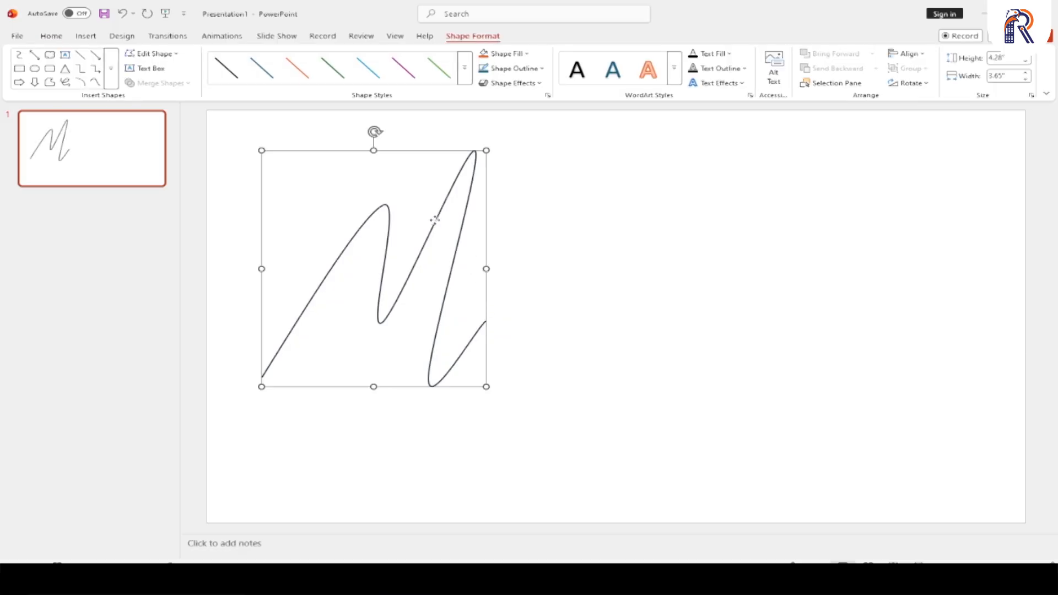
drag(432, 217, 459, 254)
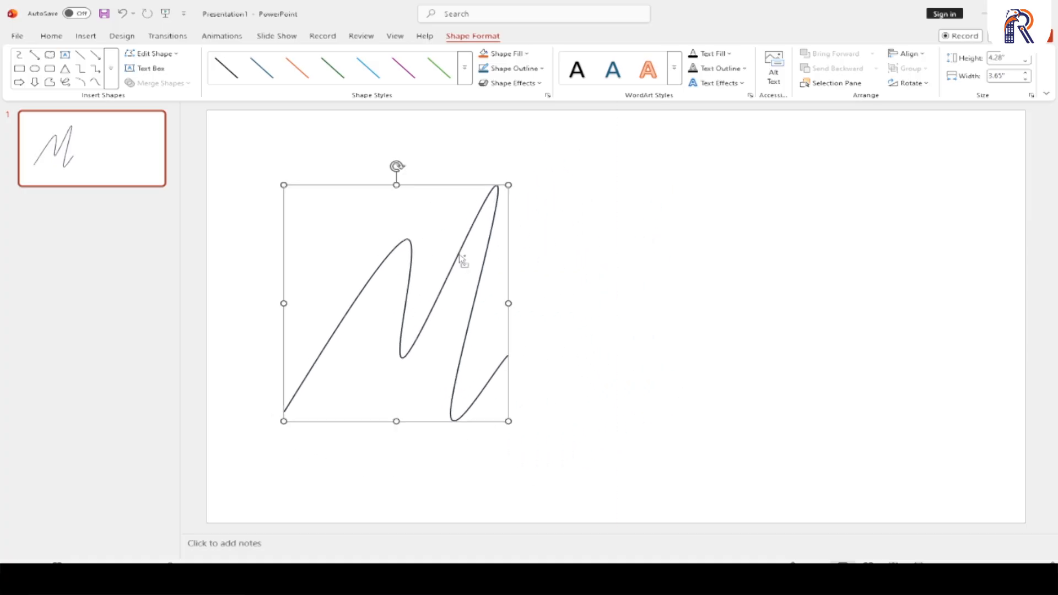
- Duplicate the M-shaped curve and nudge the copy until it sits just below and right of the original
key(ctrl+d)
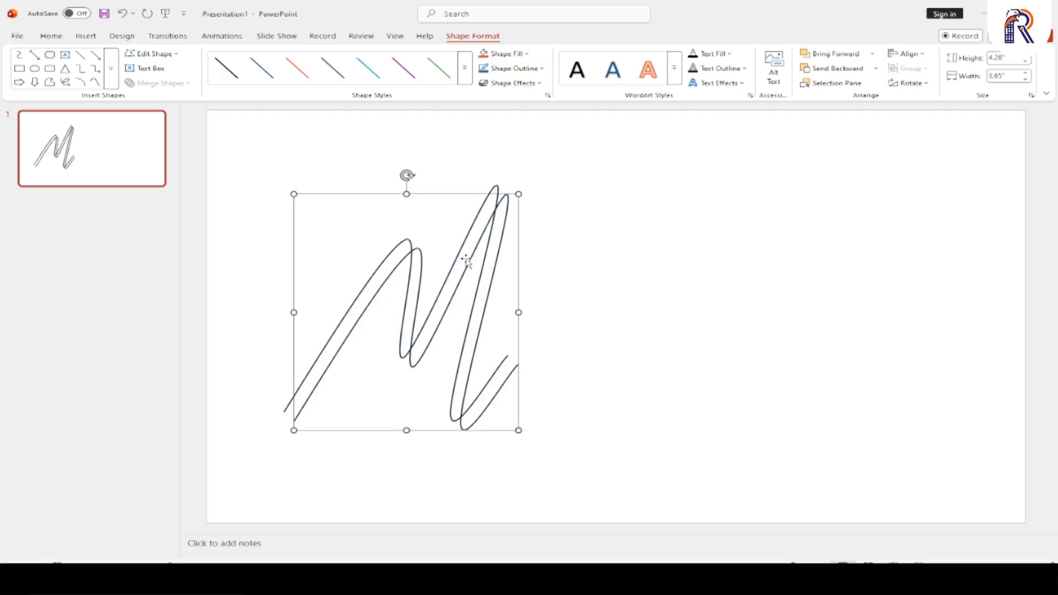
key(ctrl+Left)
key(ctrl+Left)
key(ctrl+Left)
key(ctrl+Left)
key(ctrl+Left)
key(ctrl+Left)
key(ctrl+Left)
key(ctrl+Left)
key(ctrl+Left)
key(ctrl+Left)
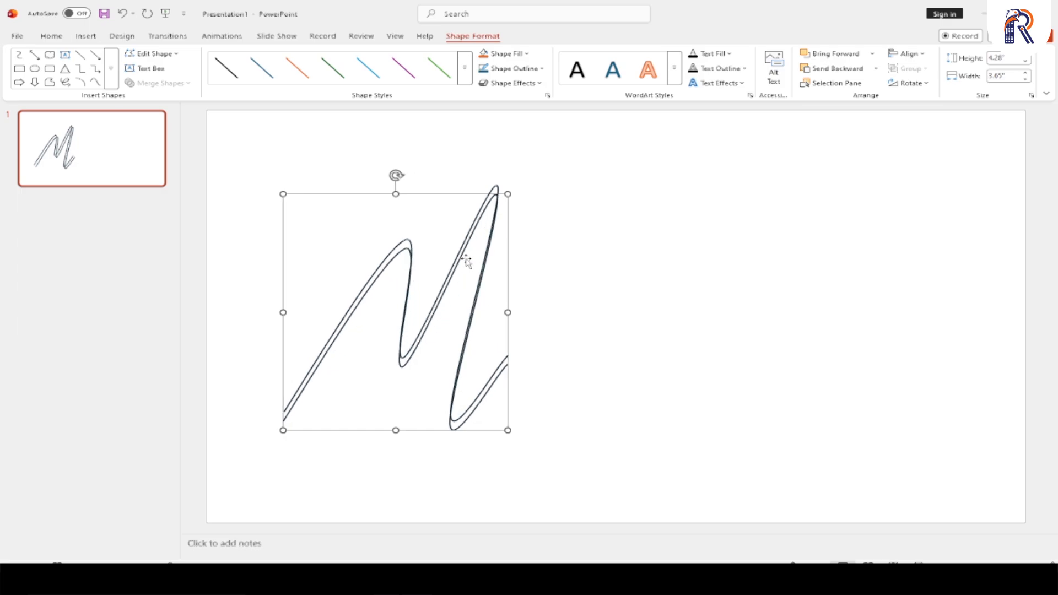
key(ctrl+Up)
key(ctrl+Up)
key(ctrl+Up)
key(ctrl+Up)
key(ctrl+Up)
key(ctrl+Up)
key(ctrl+Right)
key(ctrl+Right)
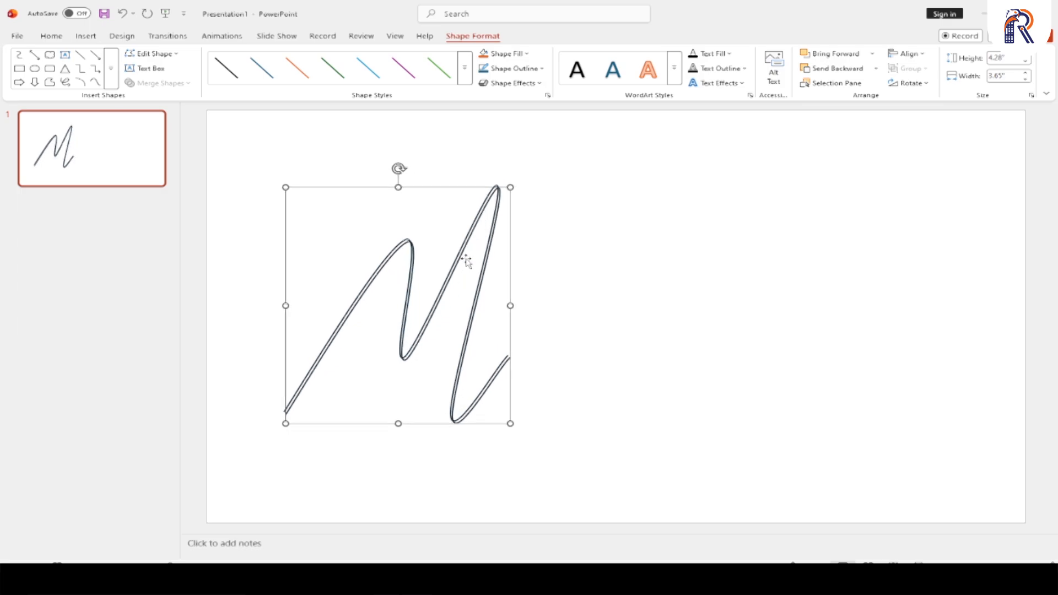
- Duplicate the offset curve four more times at the same spacing to build a band of parallel lines
key(ctrl+d)
key(ctrl+d)
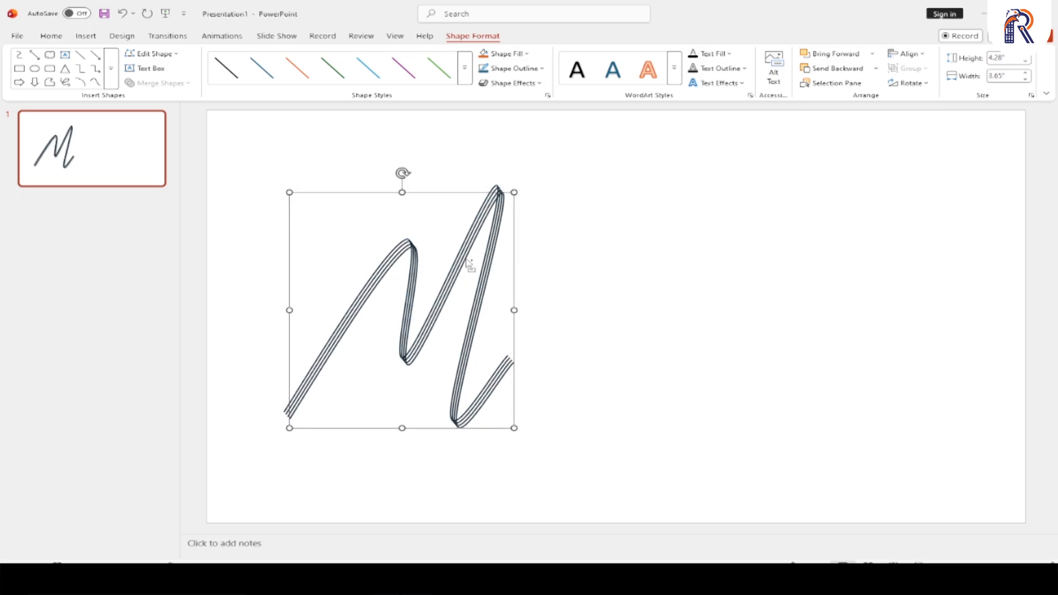
key(ctrl+d)
key(ctrl+d)
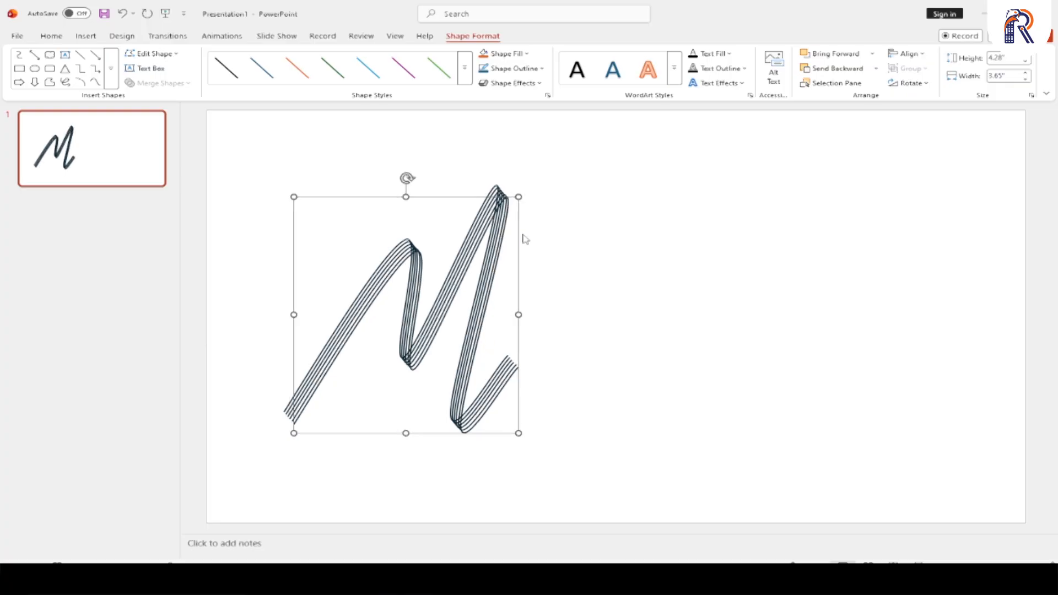
- Set the last curve copy's outline color to Red and group all the curves on the slide
click(521, 66)
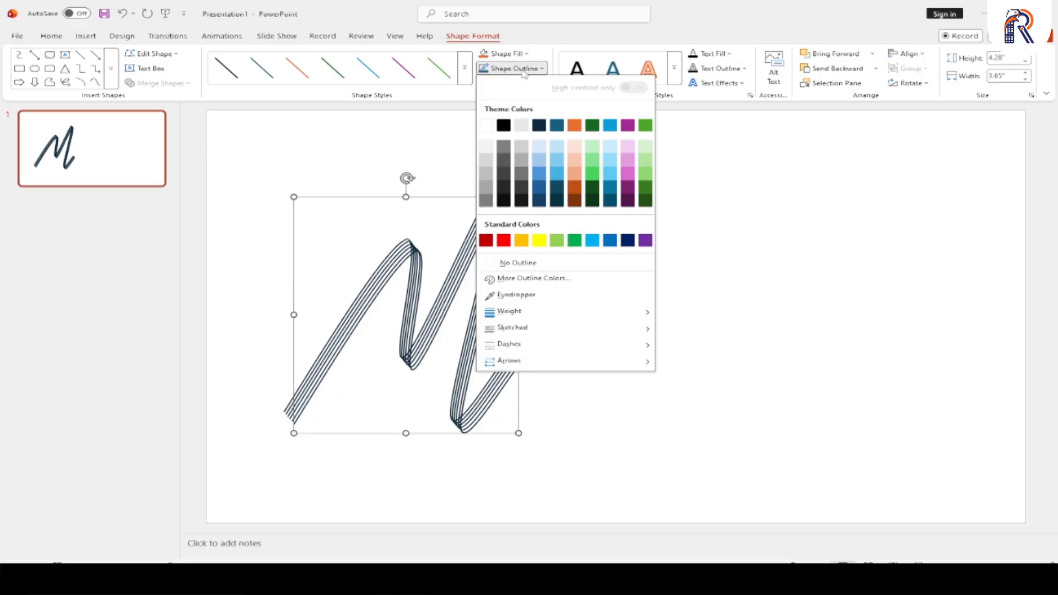
click(498, 241)
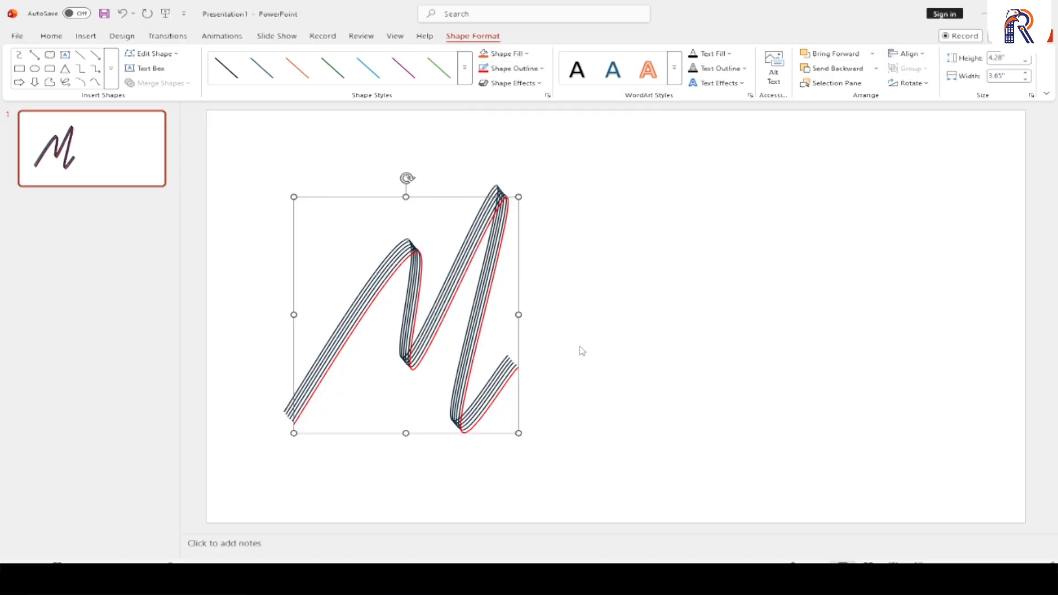
key(ctrl+a)
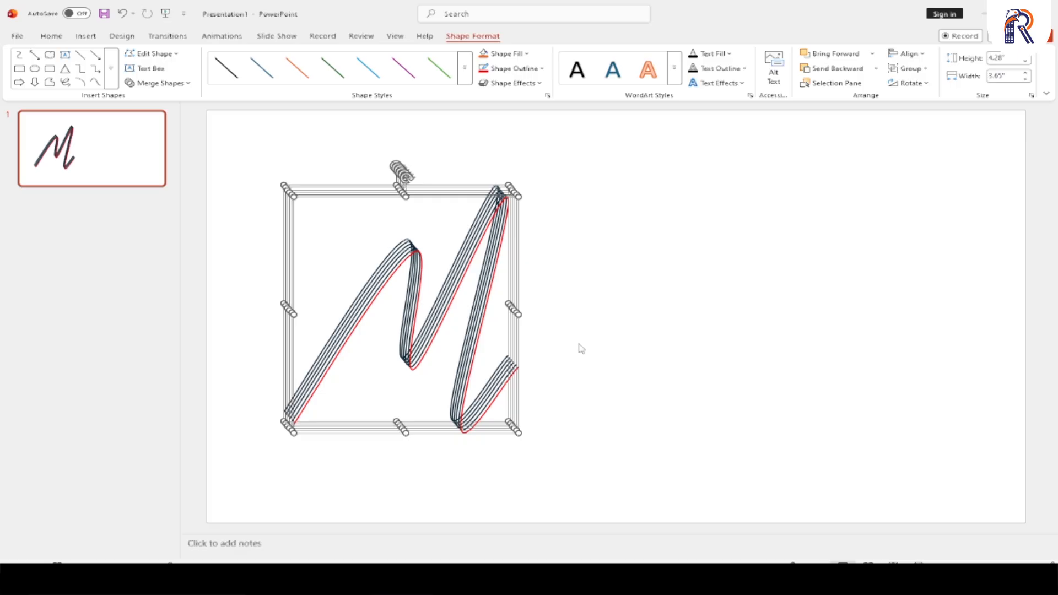
key(ctrl+g)
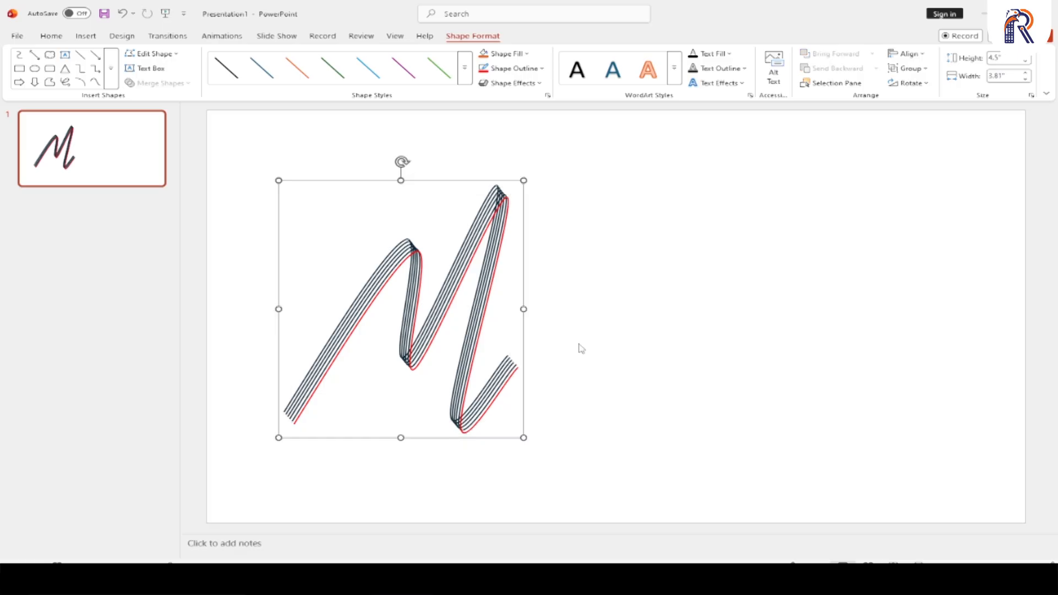
- Preview the grouped M curves in the slide show, and delete the group from the slide
key(F5)
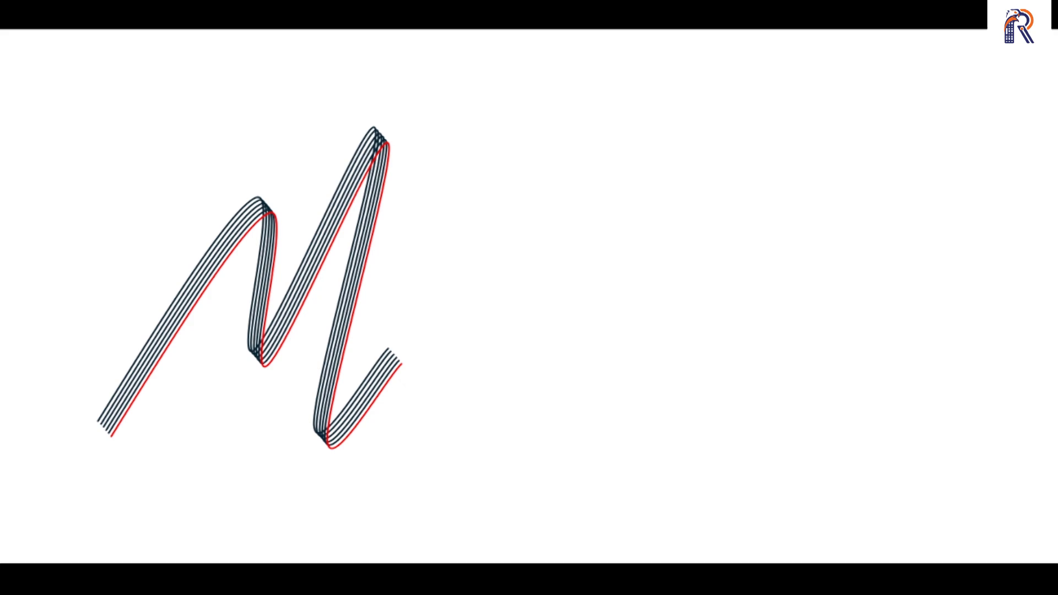
key(Escape)
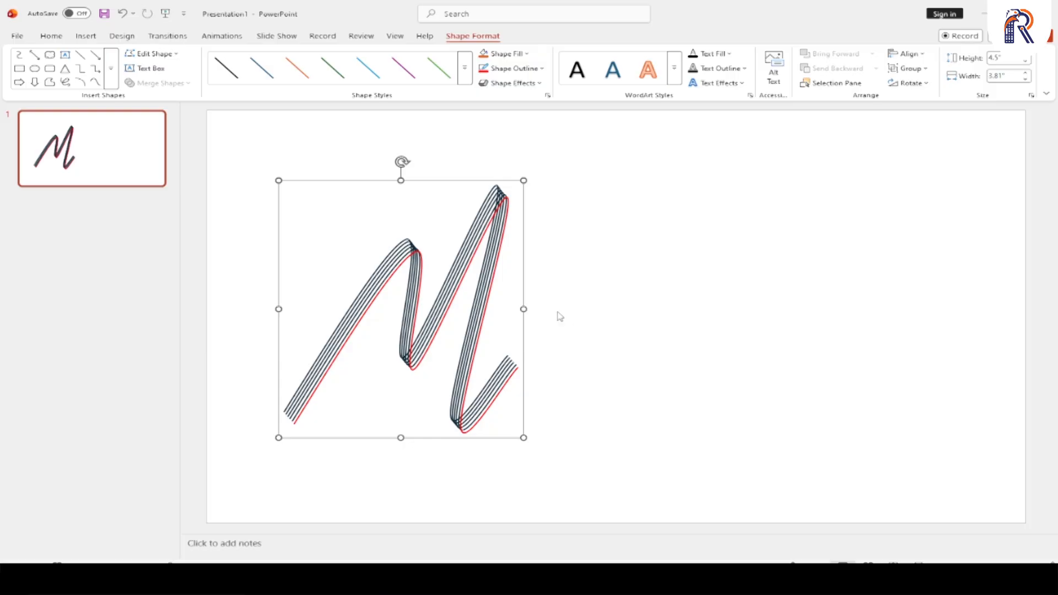
mouse_move(495, 220)
mouse_down()
mouse_move(527, 202)
mouse_move(488, 221)
mouse_up()
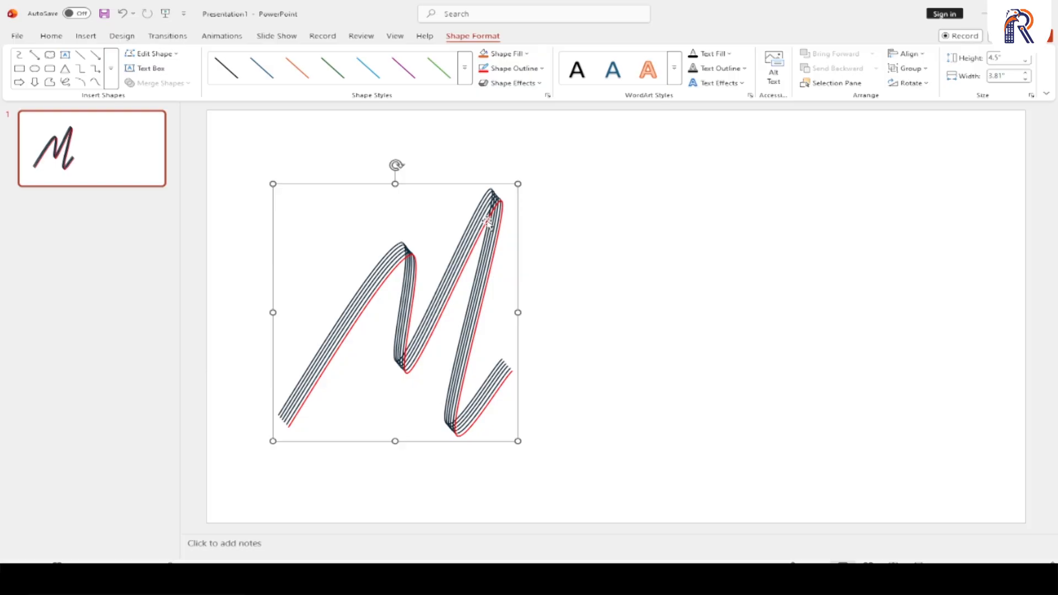
key(Delete)
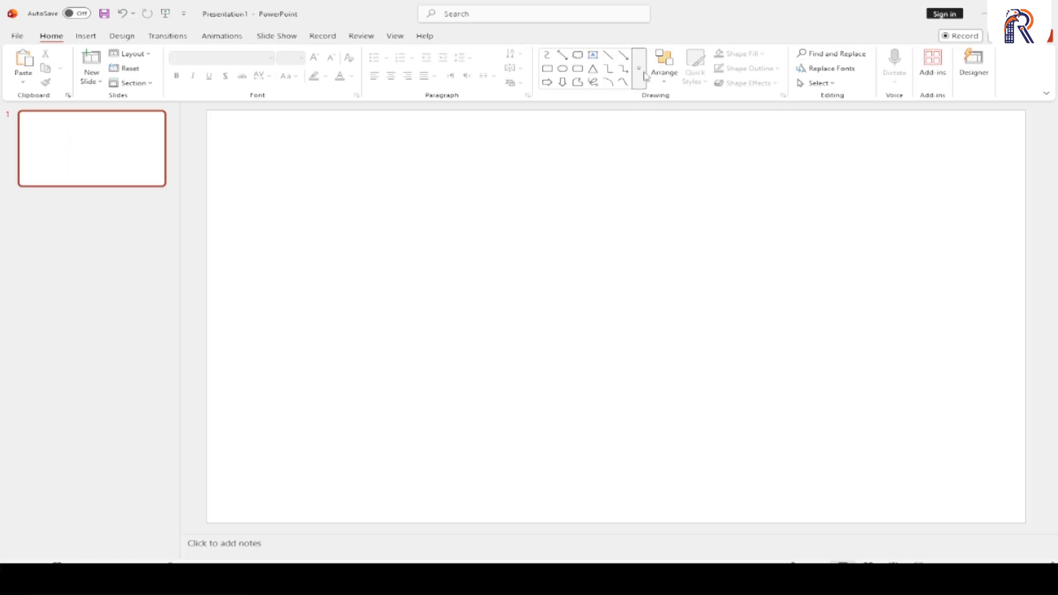
- Draw a closed M-shaped outline with the Curve shape, about 2.58" wide and 3.91" high, and move it left and slightly down
click(638, 69)
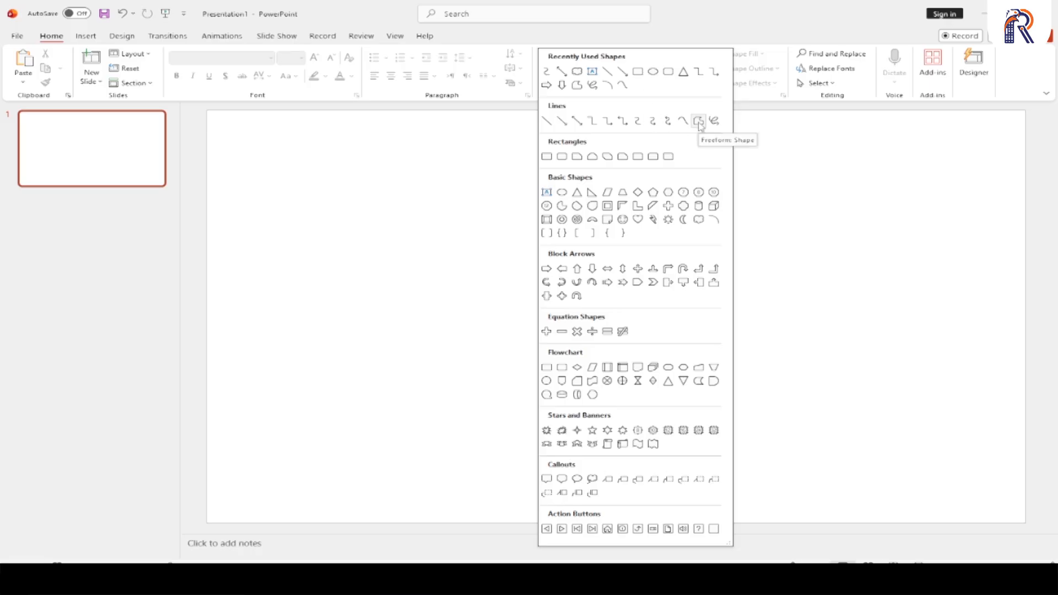
click(683, 121)
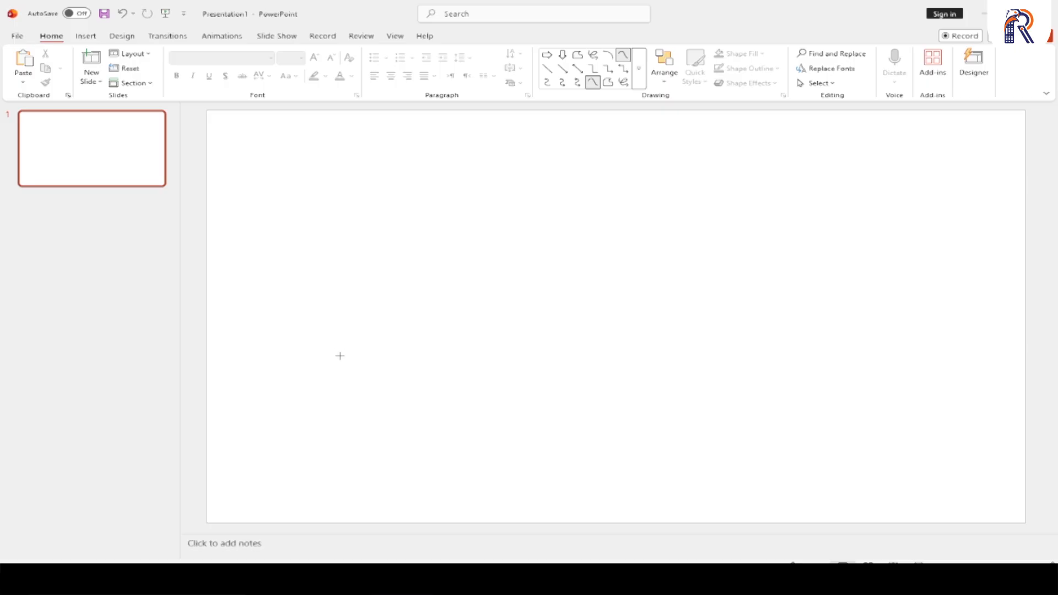
click(340, 355)
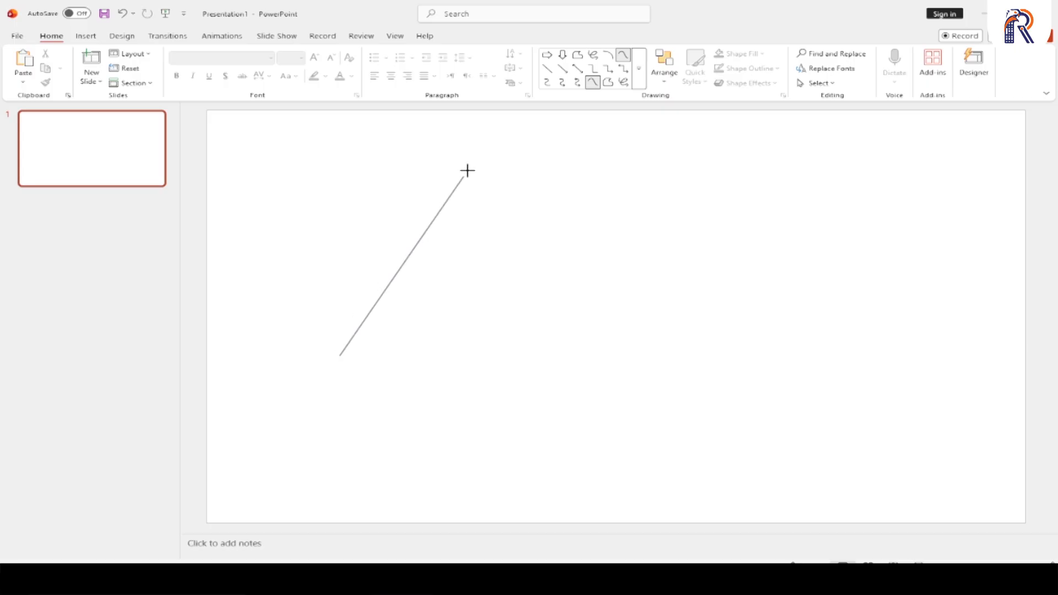
click(429, 173)
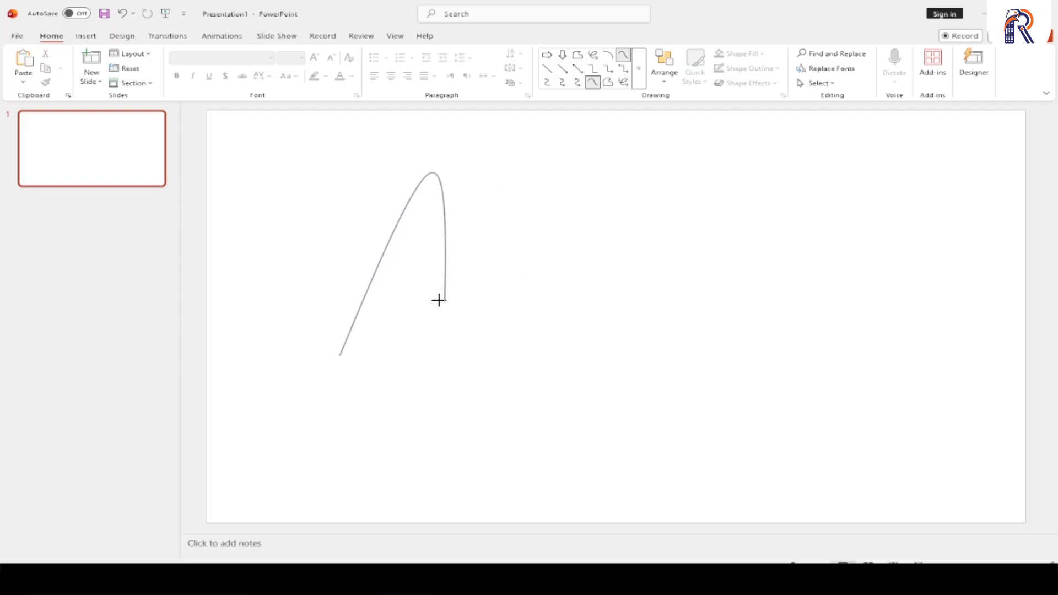
click(420, 276)
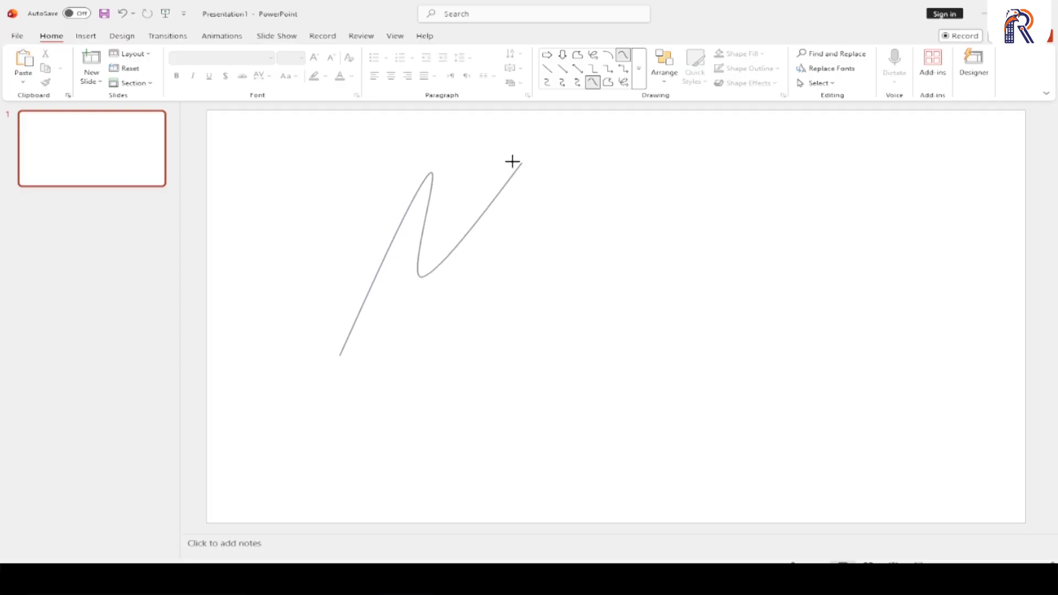
click(488, 165)
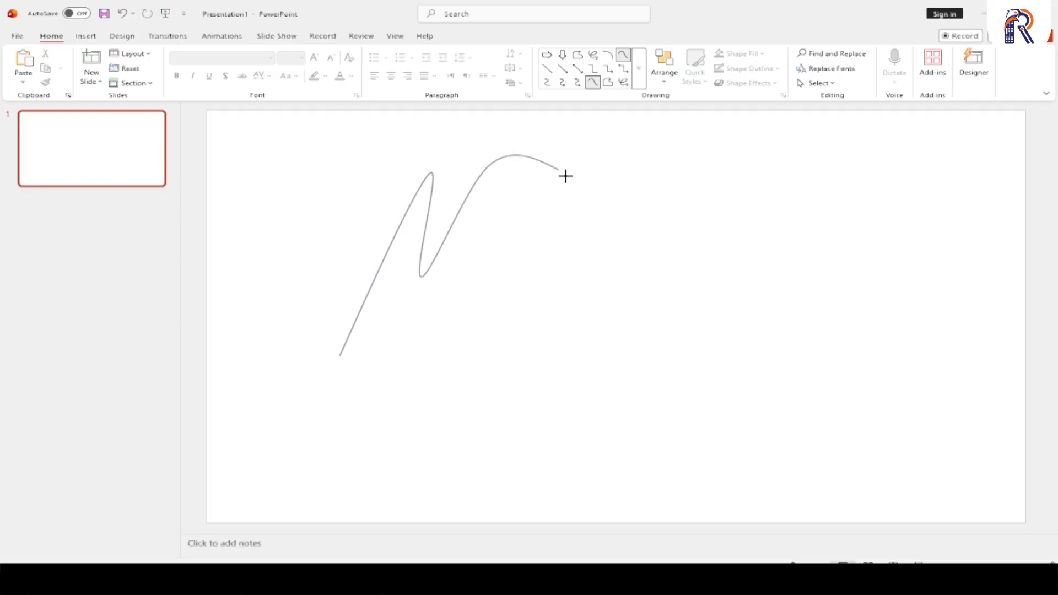
click(459, 373)
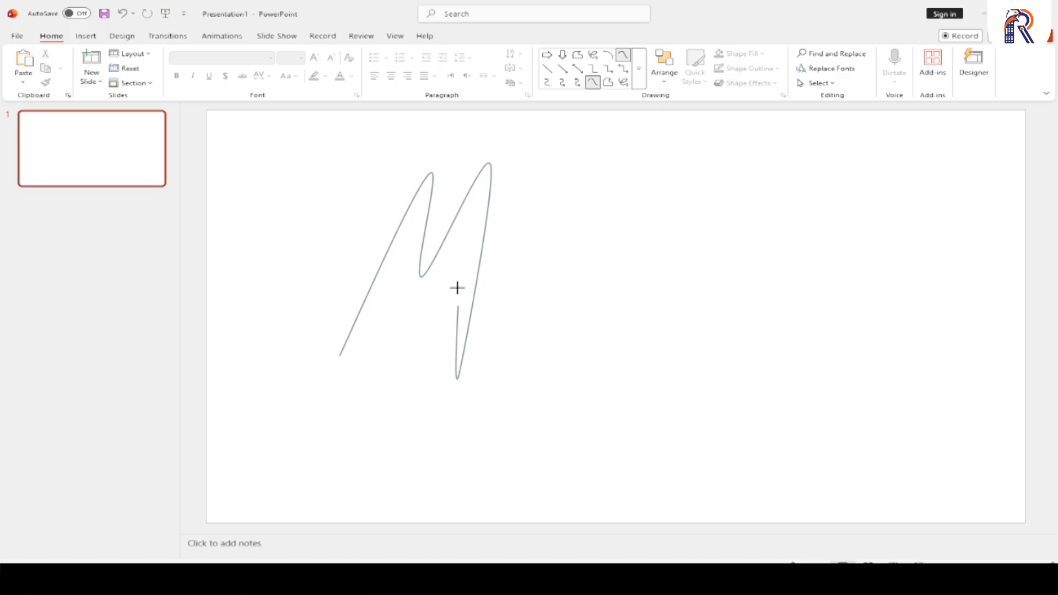
click(469, 202)
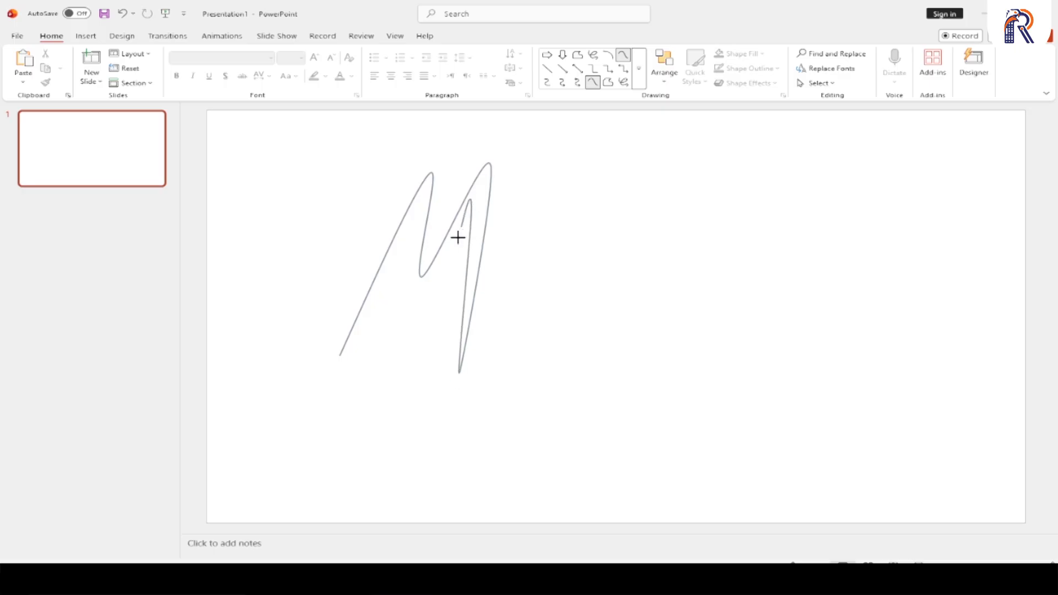
click(415, 321)
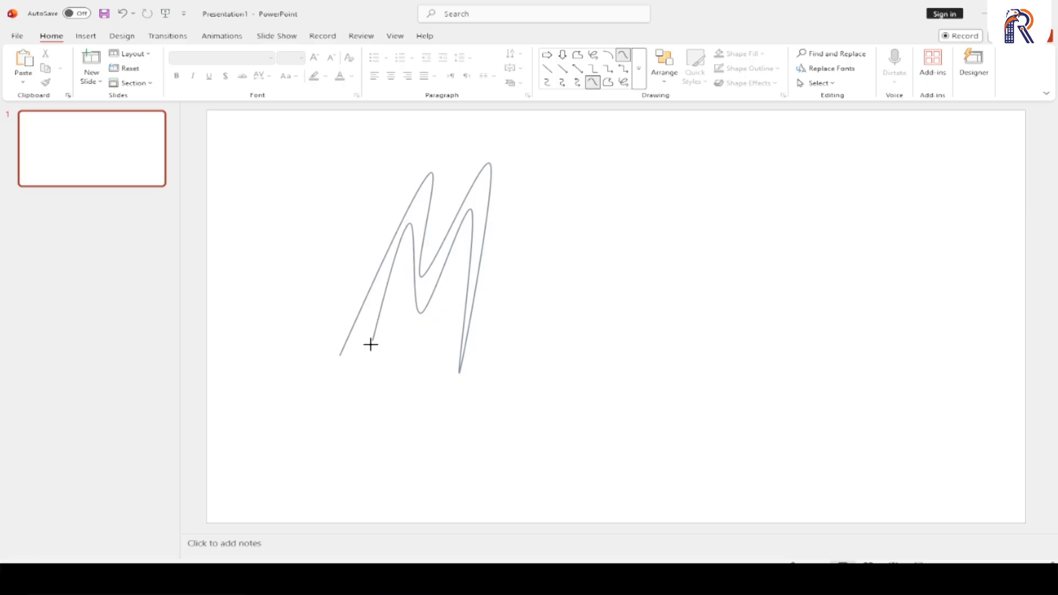
click(337, 357)
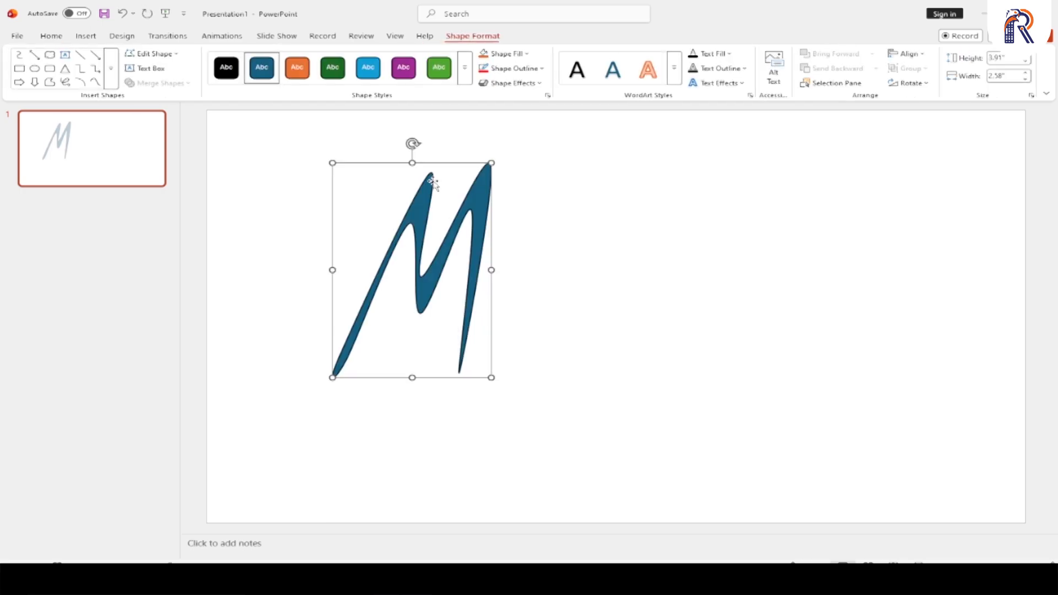
drag(430, 194, 375, 207)
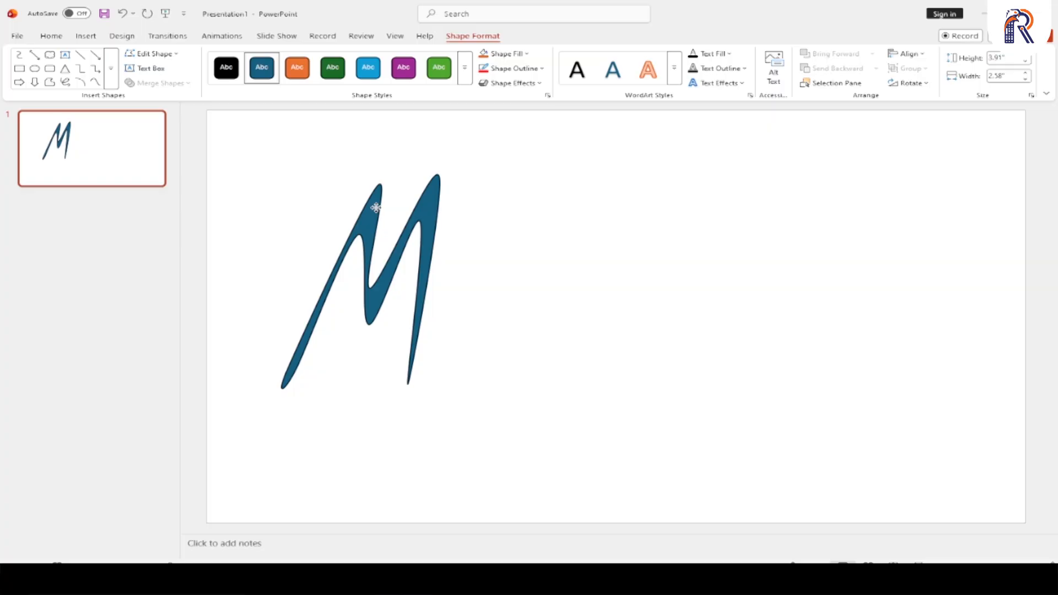
drag(375, 207, 373, 208)
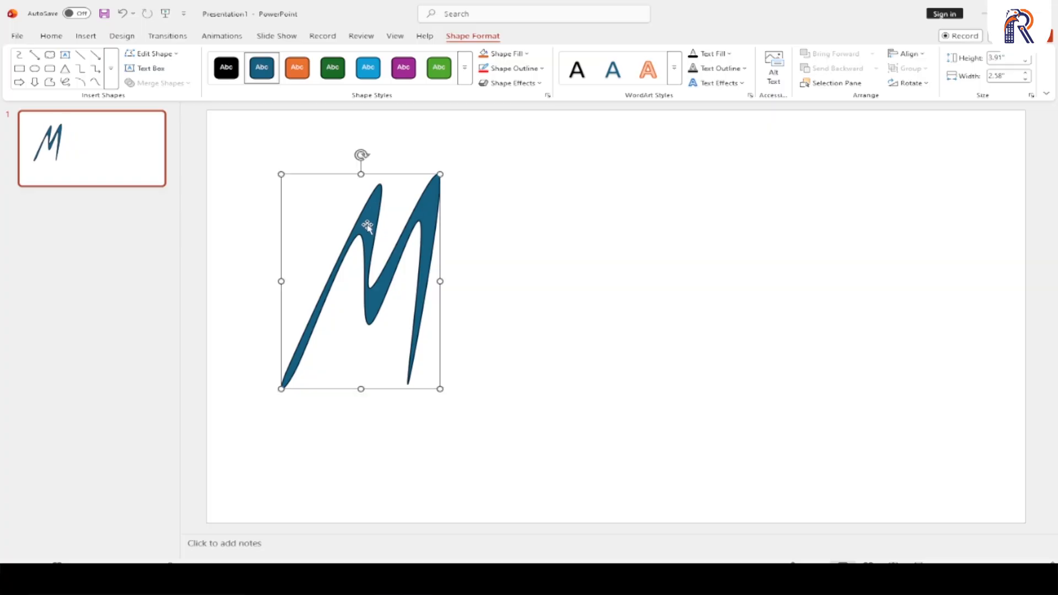
- Replace the M shape with a closed wavy outline drawn with the Freeform shape, about 10.14" wide and 3.91" high
key(Delete)
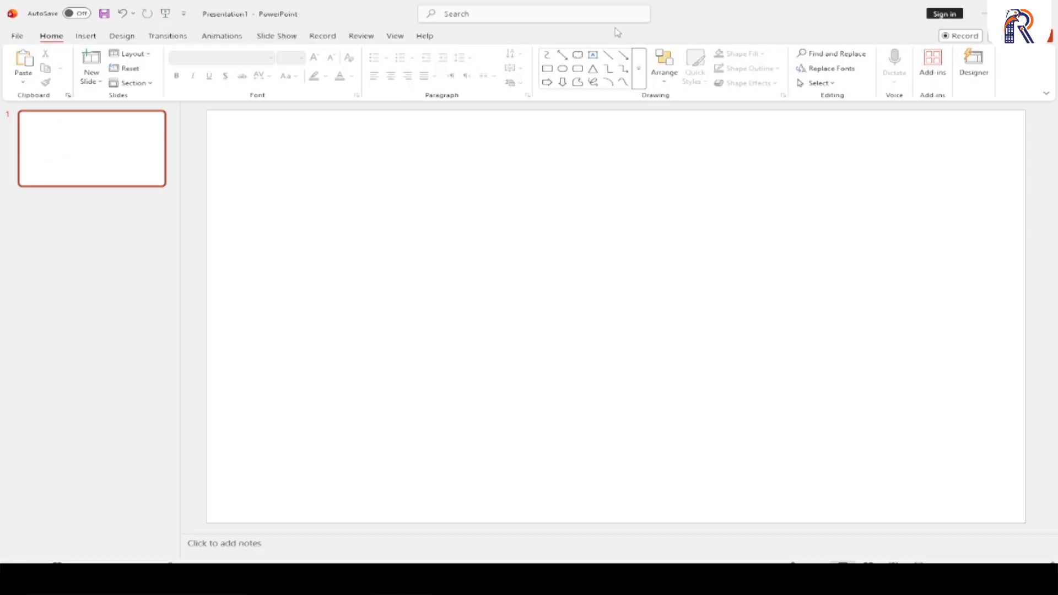
click(639, 68)
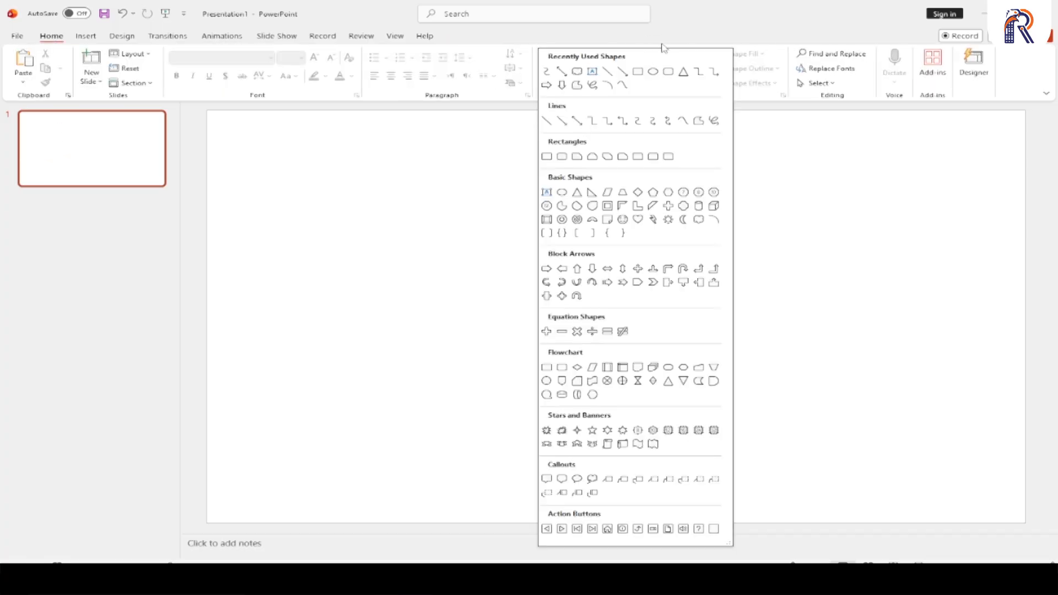
click(698, 121)
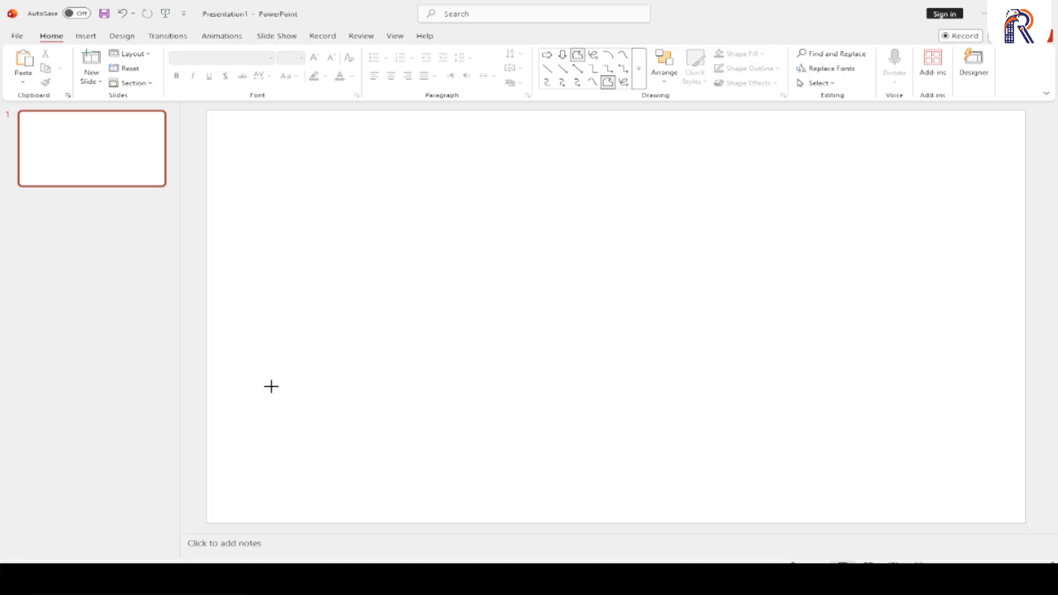
mouse_move(271, 386)
mouse_down()
mouse_move(312, 290)
mouse_move(353, 297)
mouse_move(585, 243)
mouse_move(663, 236)
mouse_move(817, 281)
mouse_move(738, 297)
mouse_move(639, 349)
mouse_move(599, 354)
mouse_move(576, 378)
mouse_move(554, 356)
mouse_move(491, 347)
mouse_move(475, 378)
mouse_move(453, 370)
mouse_move(497, 392)
mouse_move(541, 374)
mouse_move(658, 378)
mouse_move(867, 308)
mouse_move(739, 193)
mouse_move(610, 231)
mouse_move(432, 237)
mouse_move(283, 273)
mouse_move(262, 368)
mouse_move(272, 384)
mouse_up()
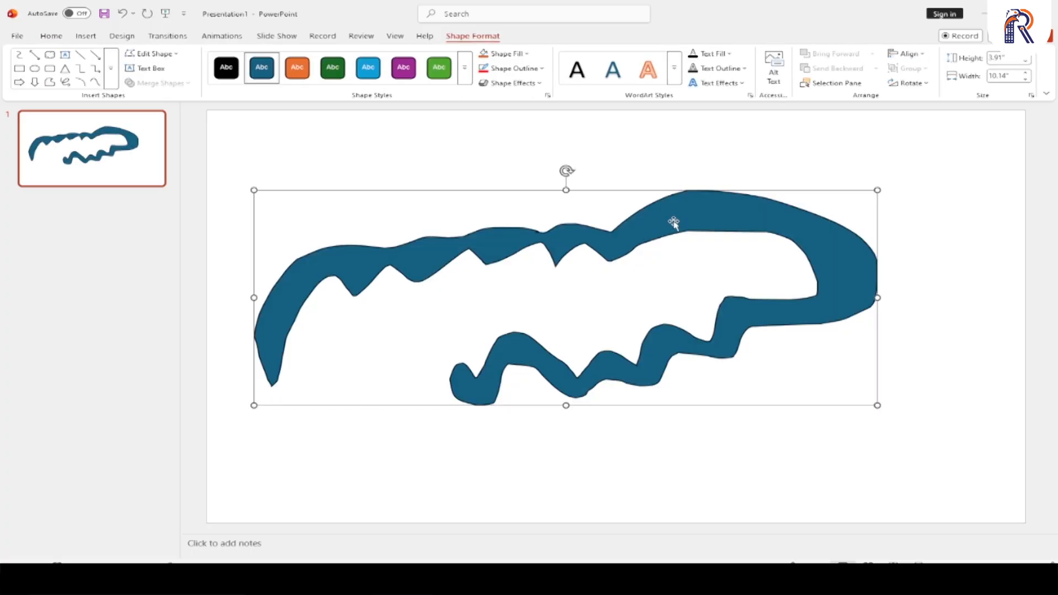
- Replace the closed freeform with an open zigzag Freeform line, about 7.91" wide and 2.74" high, and move it slightly right and up
key(Delete)
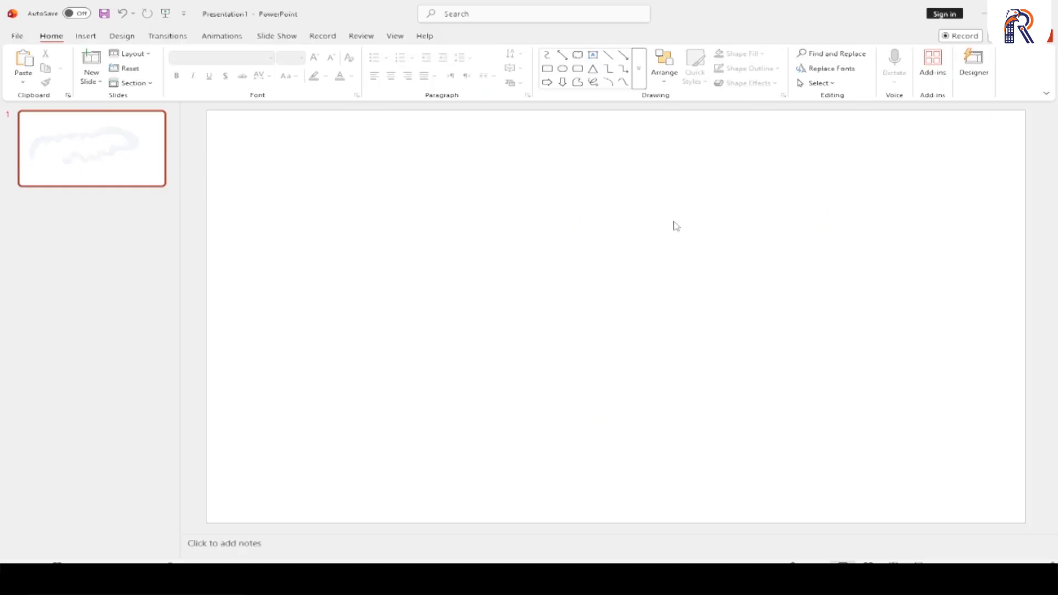
click(639, 77)
click(701, 121)
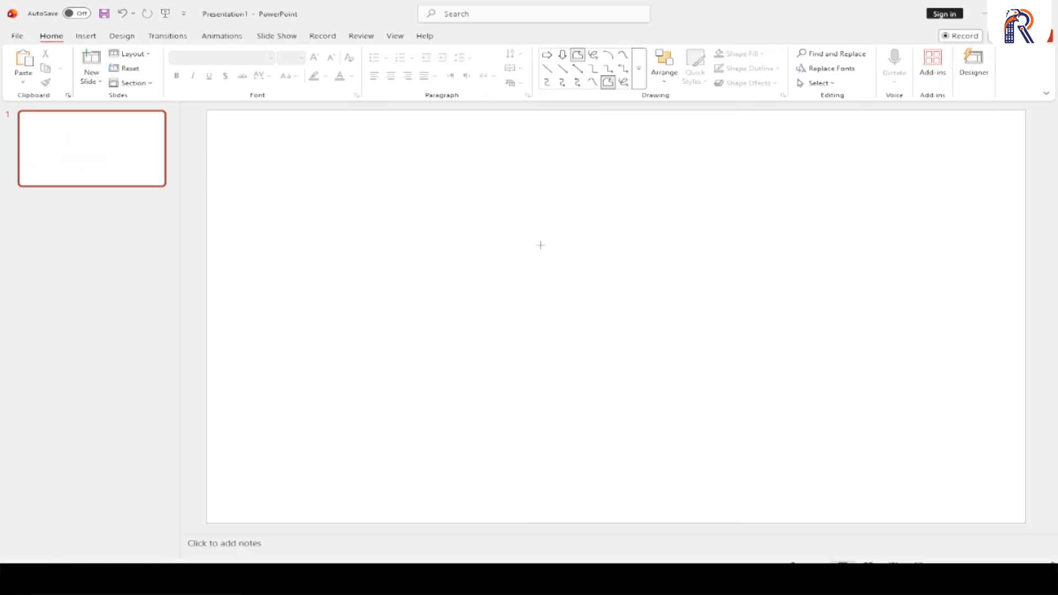
mouse_move(299, 363)
mouse_down()
mouse_move(352, 328)
mouse_move(505, 273)
mouse_move(745, 212)
mouse_move(784, 257)
mouse_up()
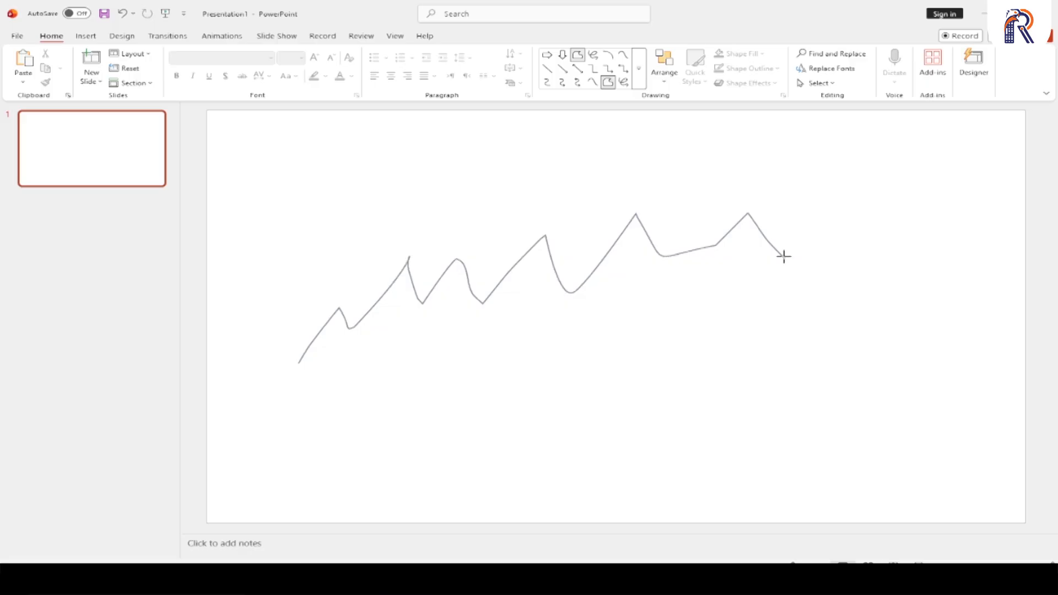
double_click(784, 258)
drag(707, 246, 728, 226)
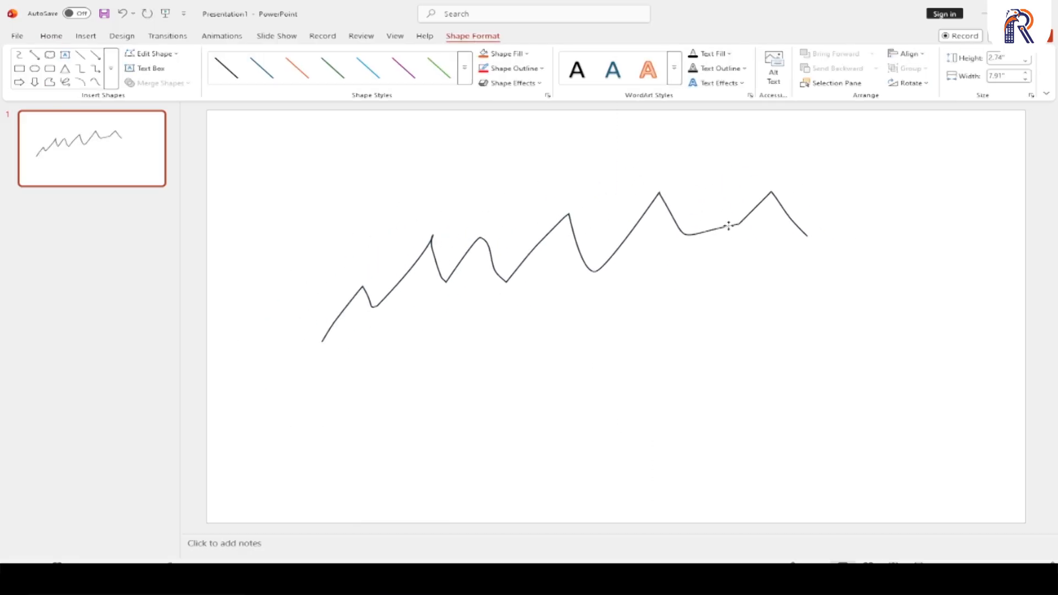
- Replace the zigzag line with a square of about 4.78" drawn with the Rectangle shape, and position it near the slide's left edge
key(Delete)
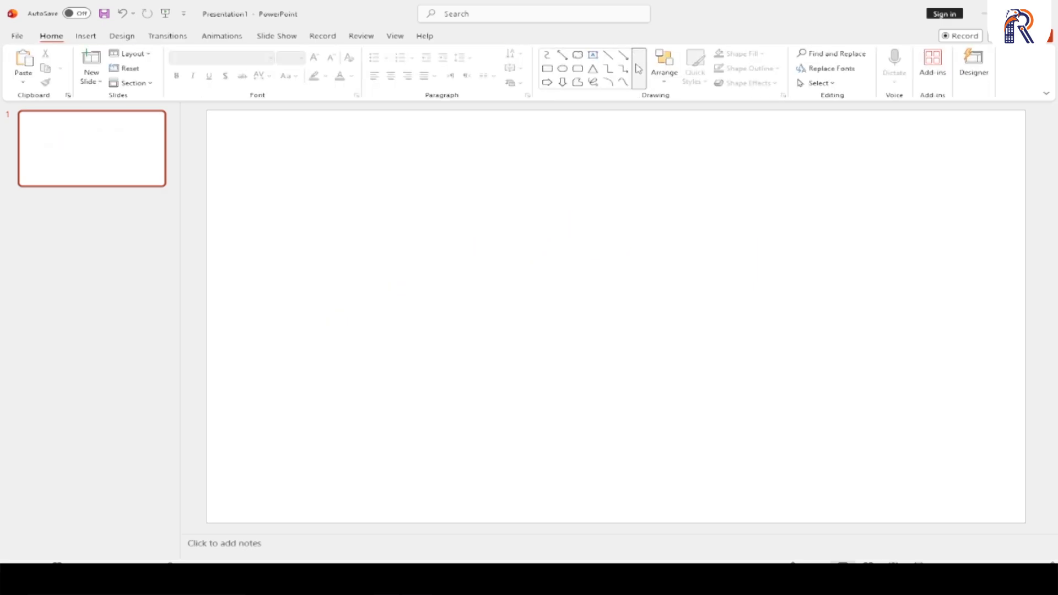
click(638, 69)
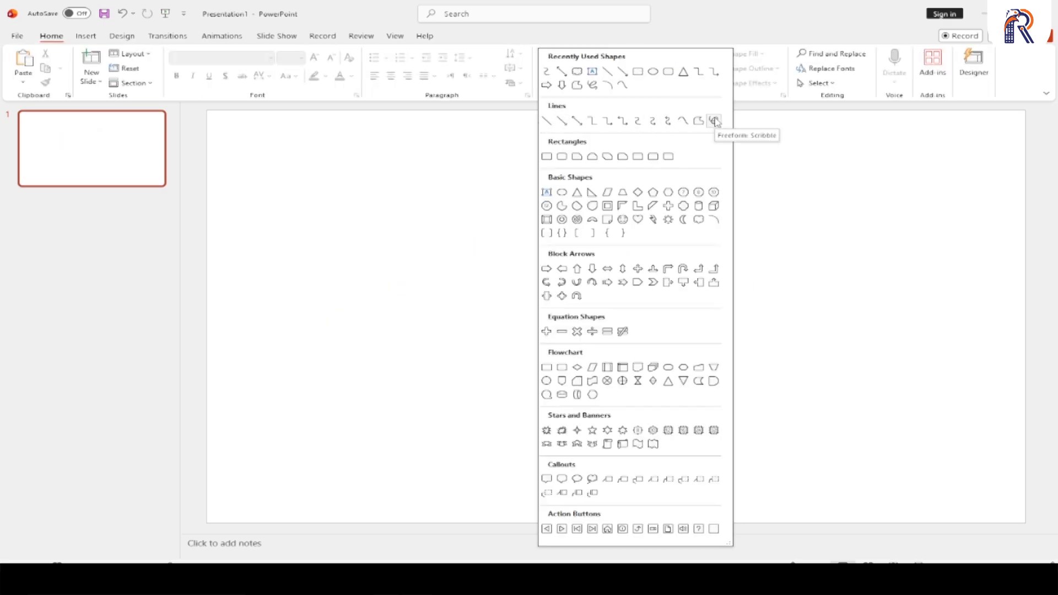
click(546, 157)
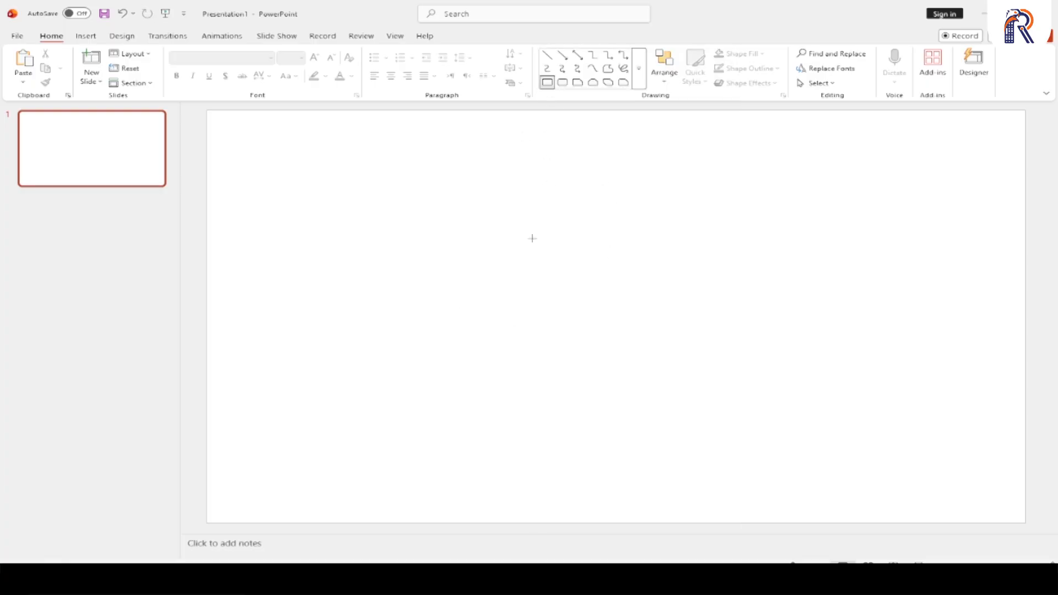
mouse_move(359, 171)
mouse_down()
mouse_move(439, 252)
mouse_move(669, 375)
mouse_up()
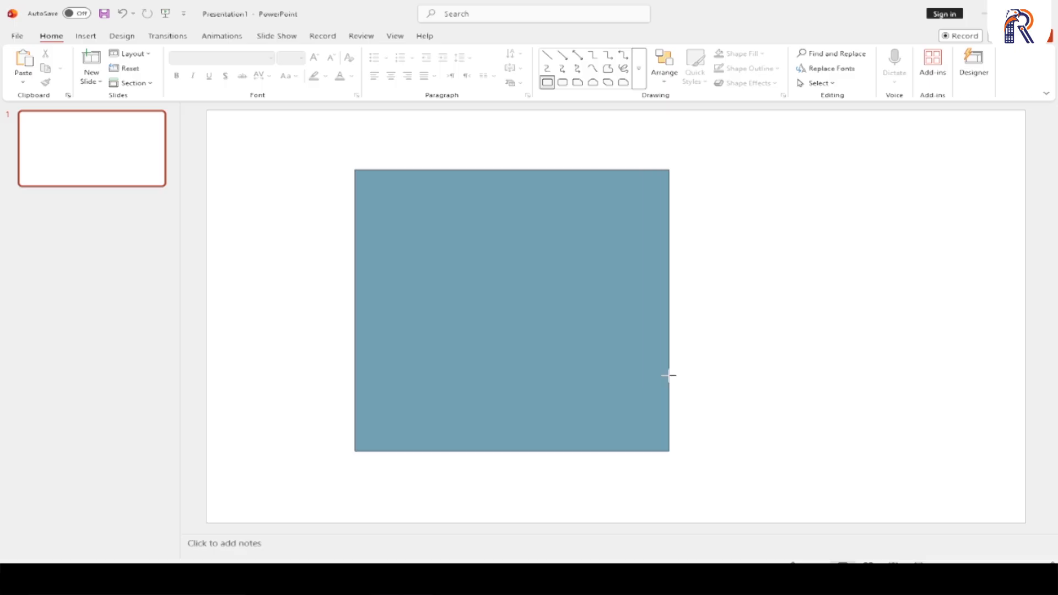
mouse_move(668, 375)
mouse_down()
mouse_move(673, 240)
mouse_move(798, 165)
mouse_move(557, 281)
mouse_move(569, 453)
mouse_move(298, 399)
mouse_move(345, 166)
mouse_move(683, 174)
mouse_move(692, 311)
mouse_move(665, 374)
mouse_move(445, 253)
mouse_move(650, 365)
mouse_up()
mouse_move(465, 270)
mouse_down()
mouse_move(558, 322)
mouse_move(481, 281)
mouse_up()
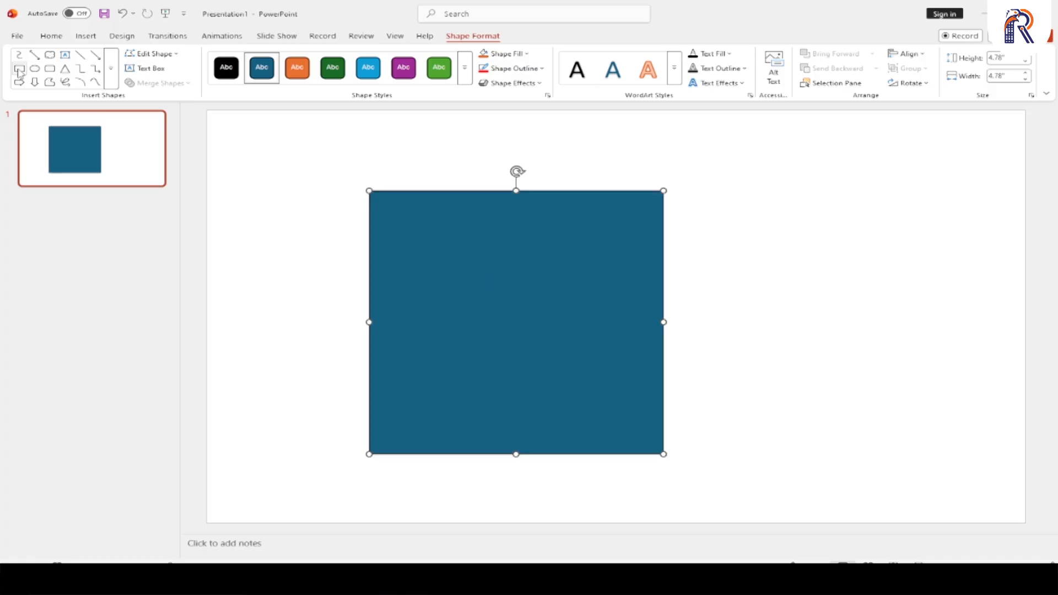
drag(551, 293, 480, 288)
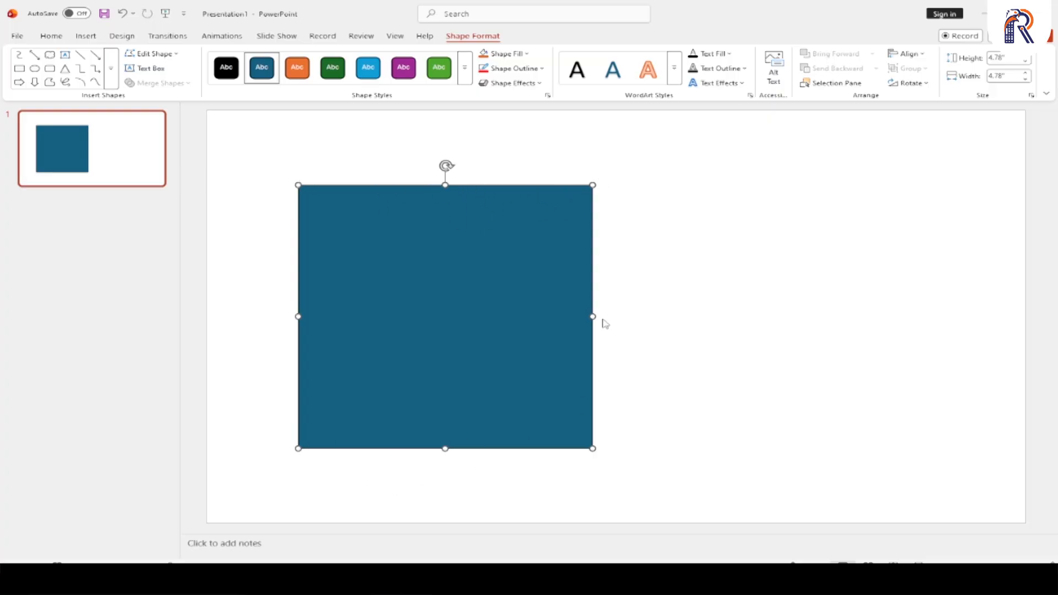
drag(472, 276, 427, 255)
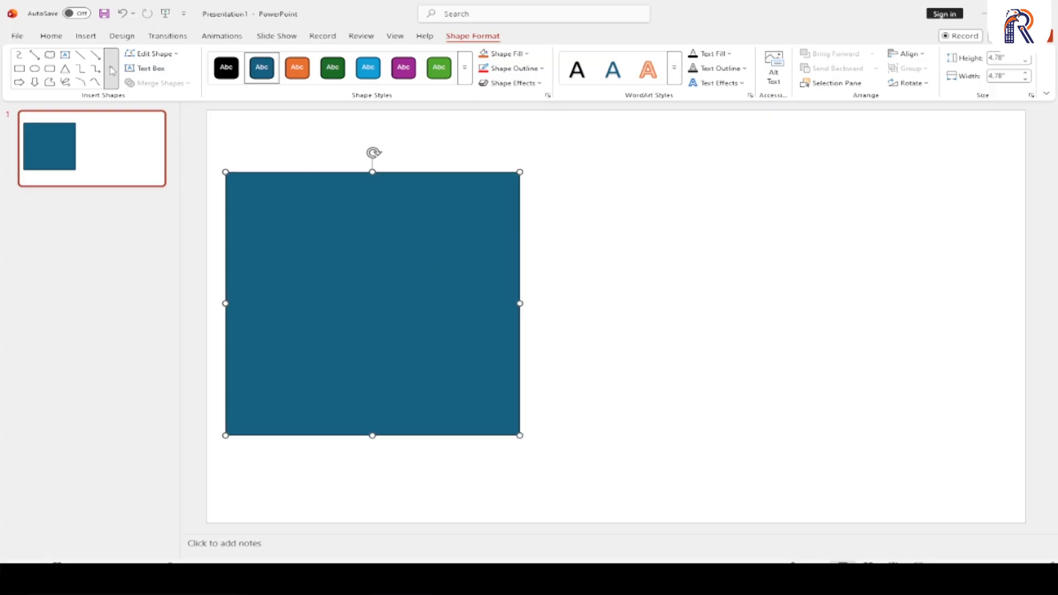
- Draw a rounded rectangle about 5.22" wide and high beside the square, and nudge it slightly right and up
click(111, 68)
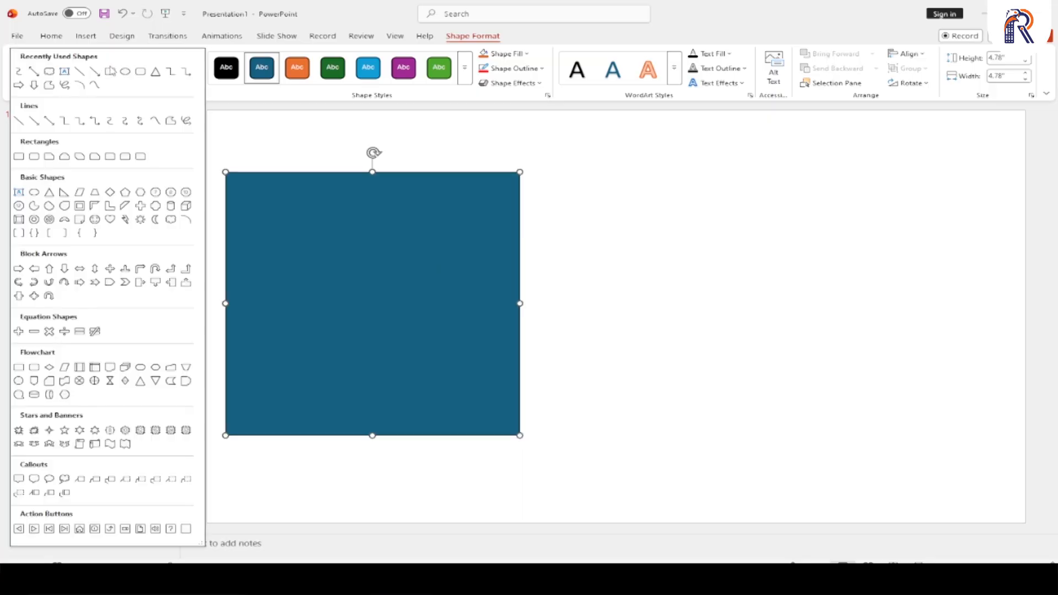
click(34, 157)
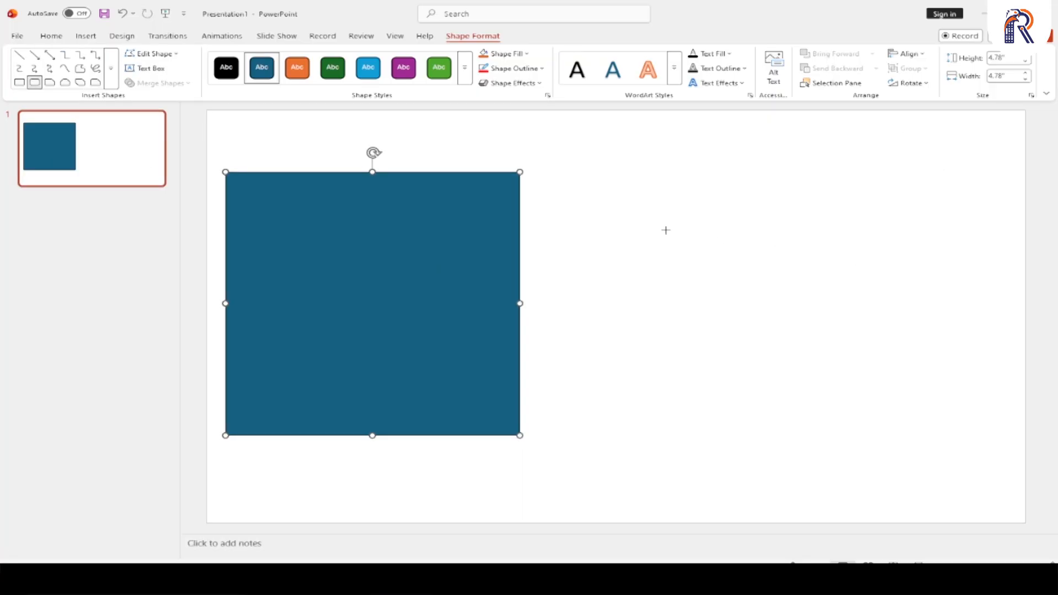
drag(562, 169, 882, 369)
drag(802, 347, 810, 337)
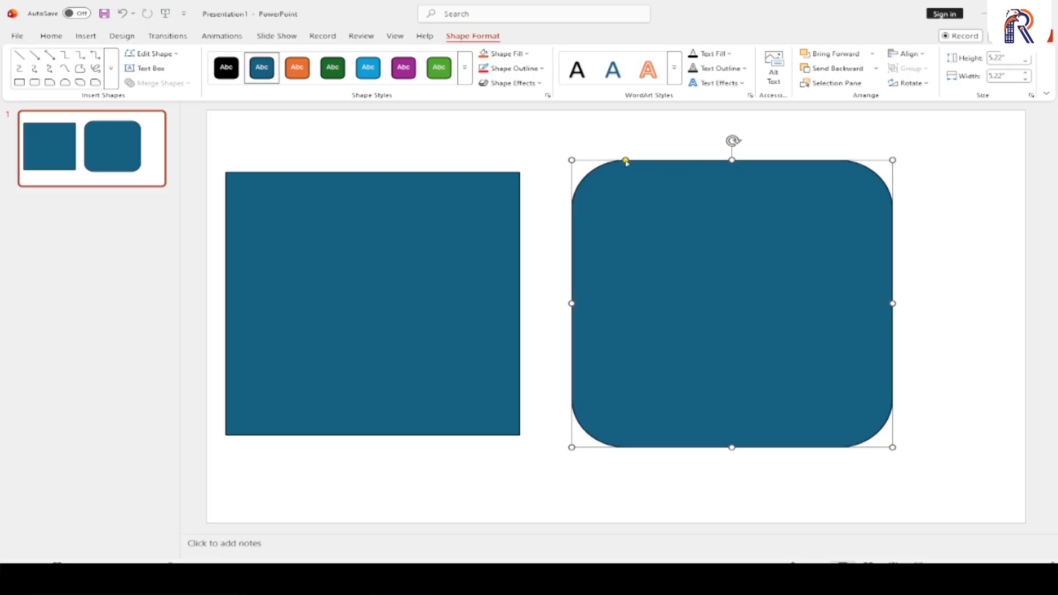
- Increase the rounded rectangle's corner rounding and reshape it into a flat bar about 3.62" wide and 0.71" high near the slide's top
drag(625, 161, 707, 179)
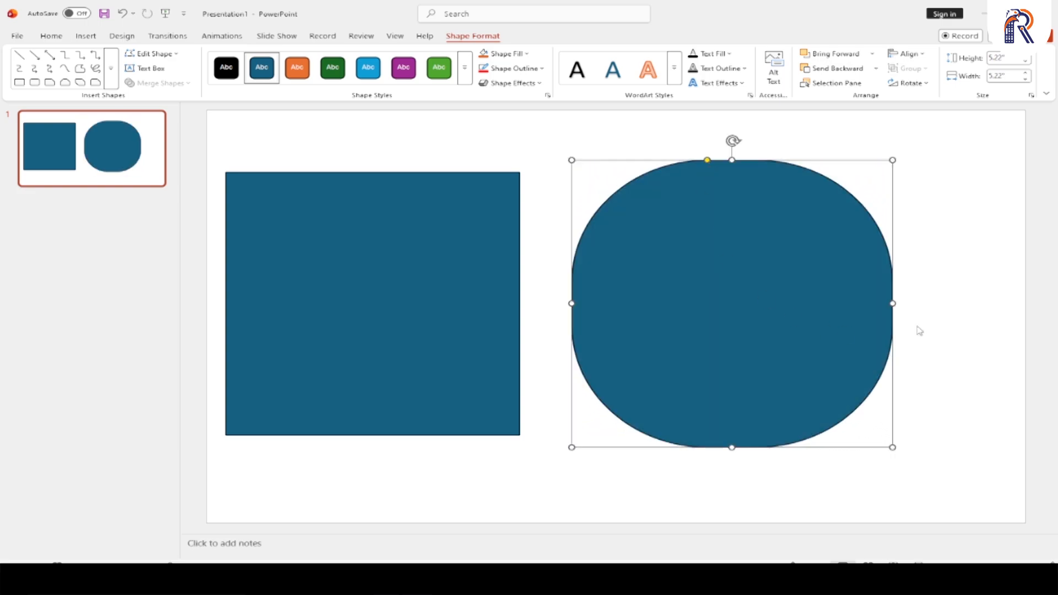
drag(892, 303, 706, 295)
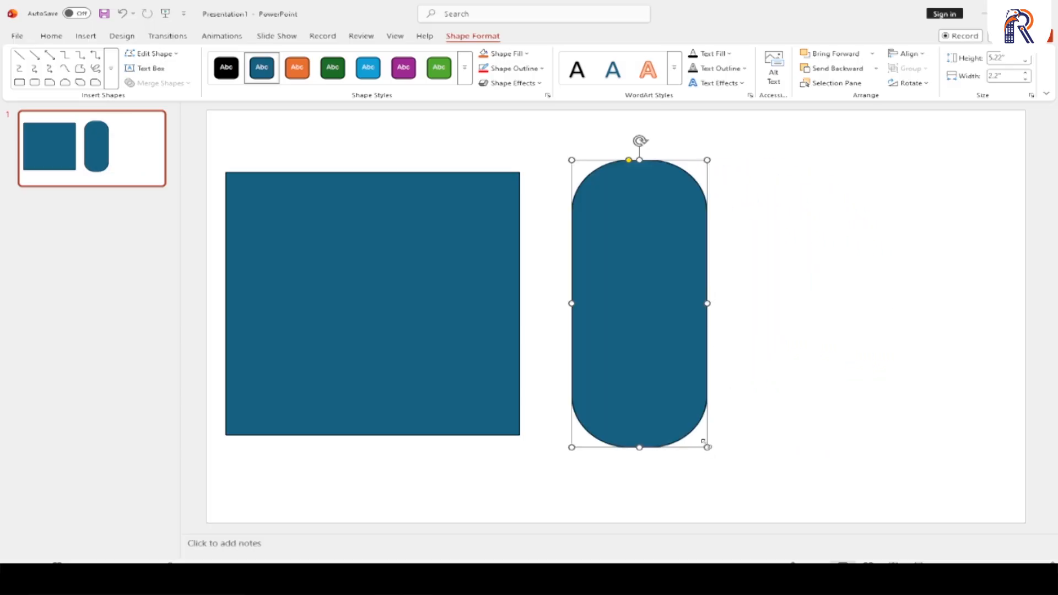
drag(706, 446, 794, 199)
drag(720, 184, 734, 217)
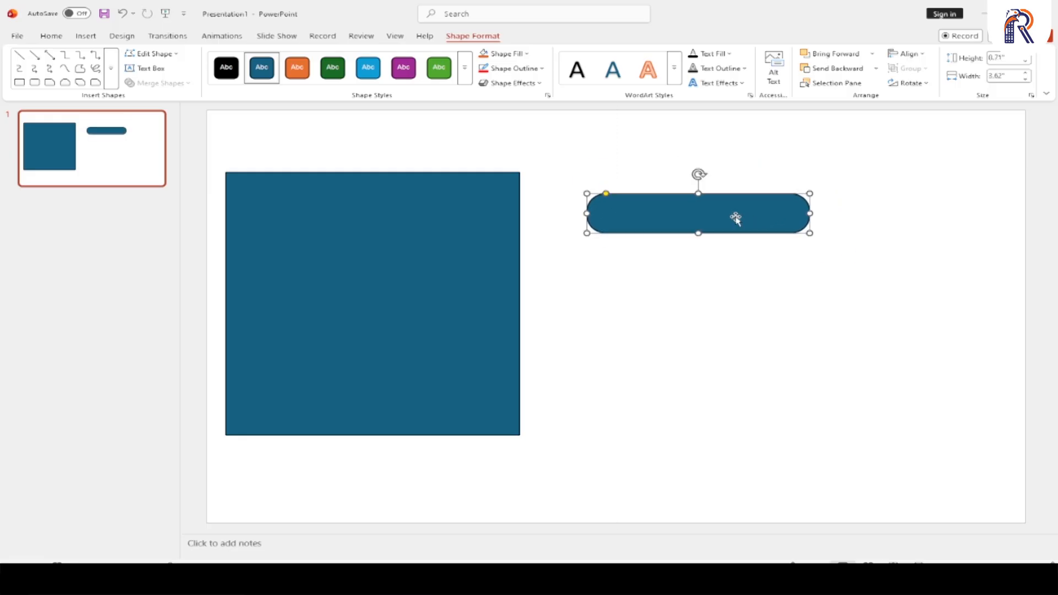
- Draw a Single Corner Snipped rectangle about 3.21" square below the rounded bar, and enlarge its snip to the middle of the top edge
click(111, 68)
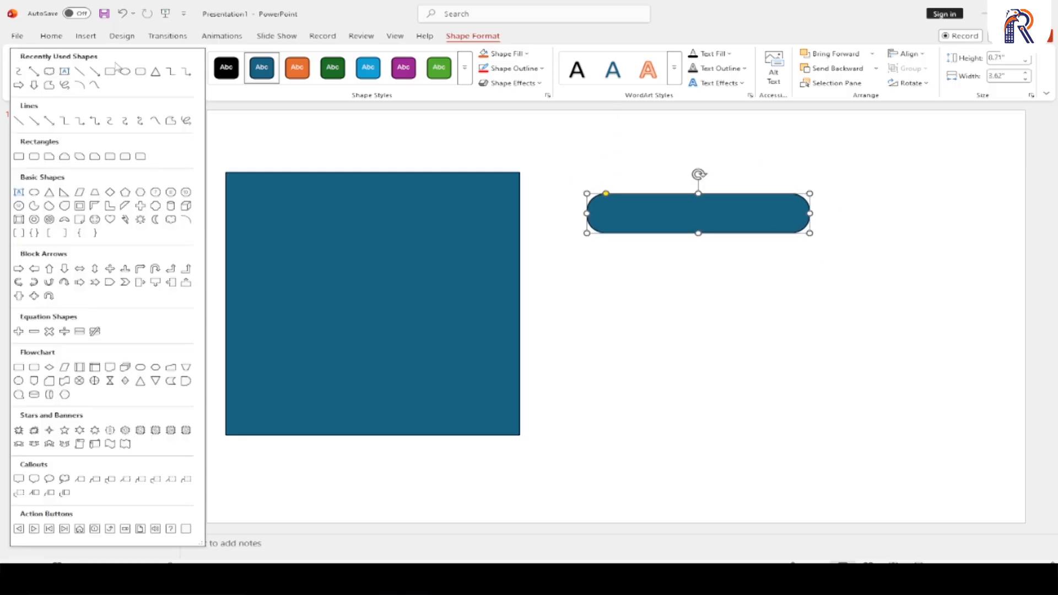
click(50, 157)
drag(627, 296, 833, 406)
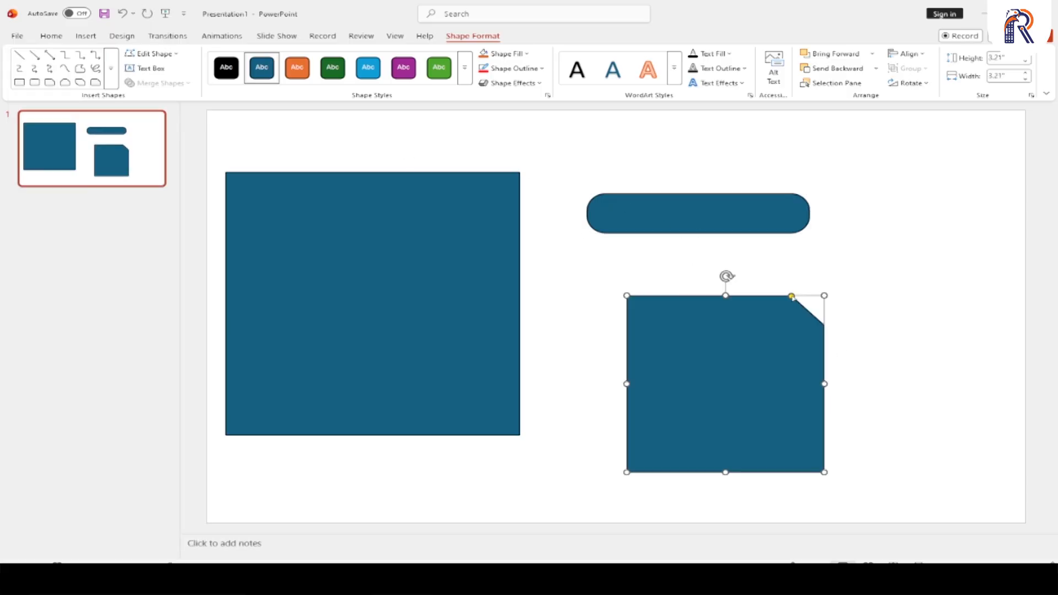
drag(791, 297, 653, 288)
drag(749, 370, 733, 347)
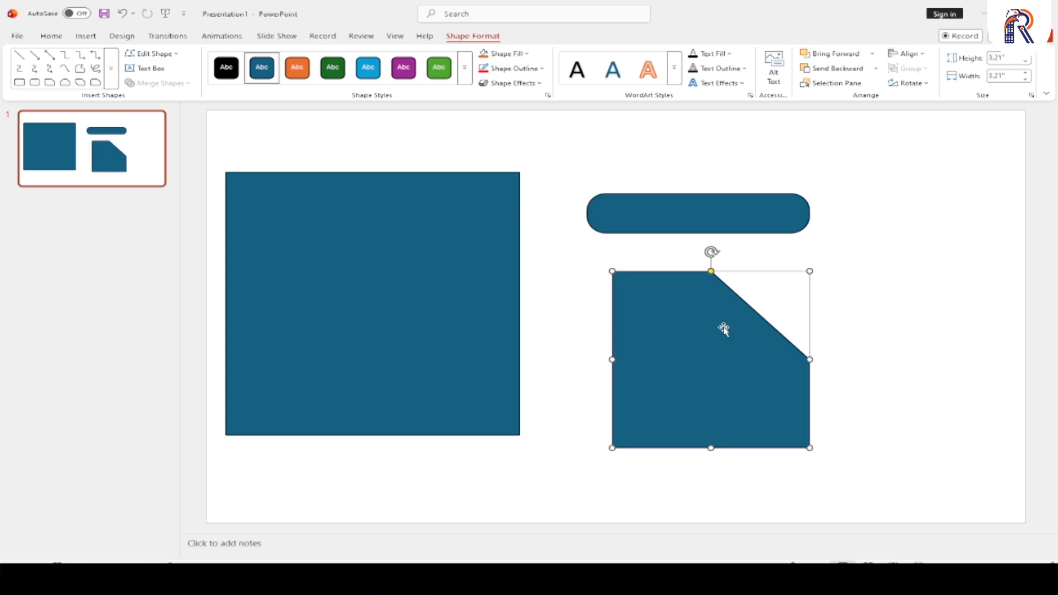
- Clear all shapes from the slide and draw a Top Corners Snipped rectangle about 4.68" square on the slide's left half
key(ctrl+a)
key(Delete)
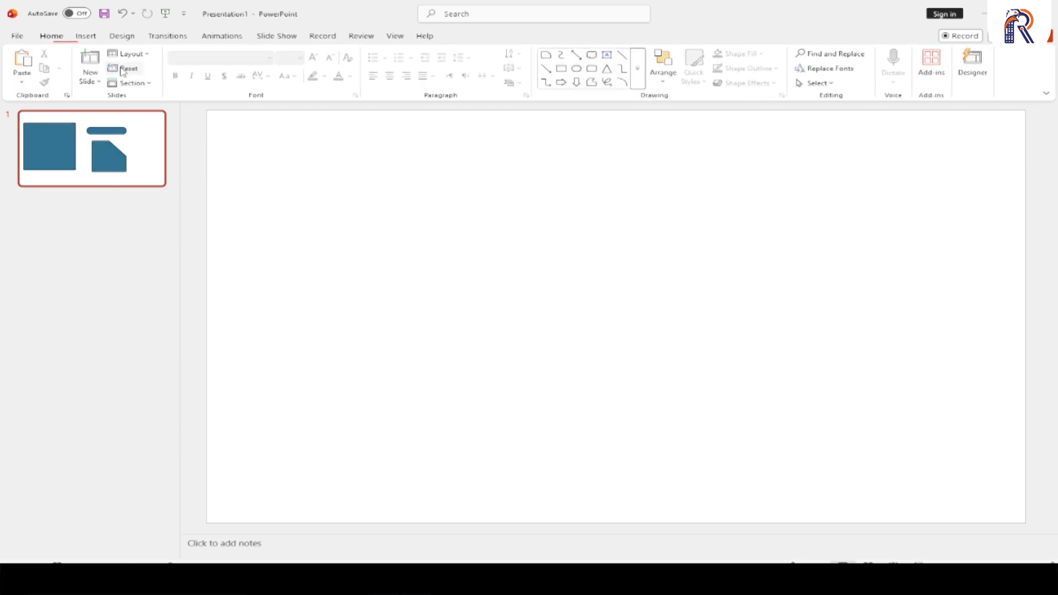
click(638, 69)
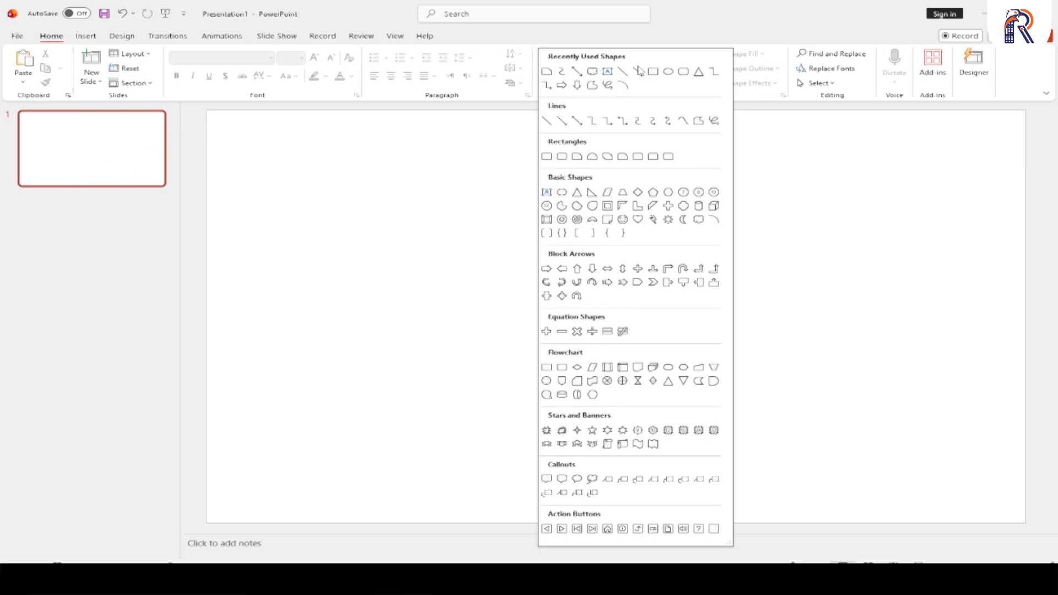
click(592, 158)
mouse_move(329, 186)
mouse_down()
mouse_move(505, 328)
mouse_move(620, 444)
mouse_up()
mouse_move(524, 337)
mouse_down()
mouse_move(424, 312)
mouse_move(475, 312)
mouse_move(451, 326)
mouse_up()
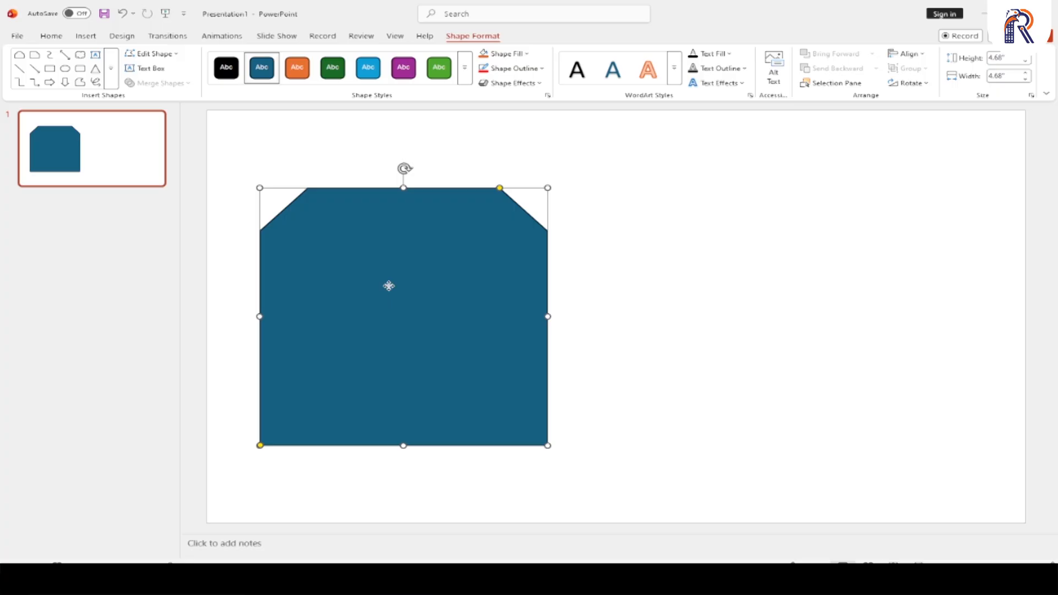
- Duplicate the snipped rectangle horizontally to the right and extend the copy's top snips until they meet in a central point
drag(387, 286, 784, 302)
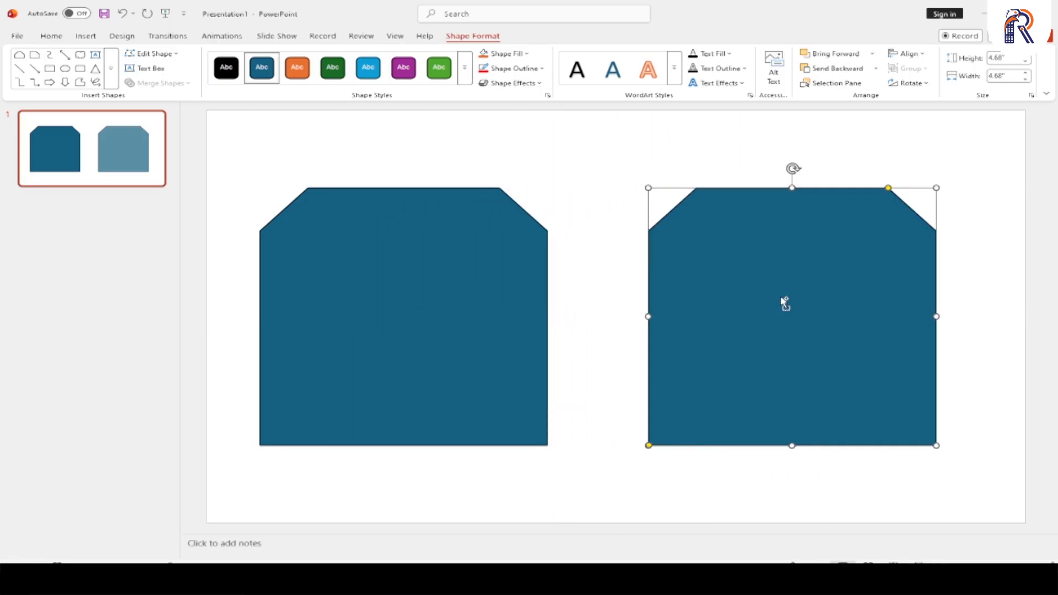
click(415, 279)
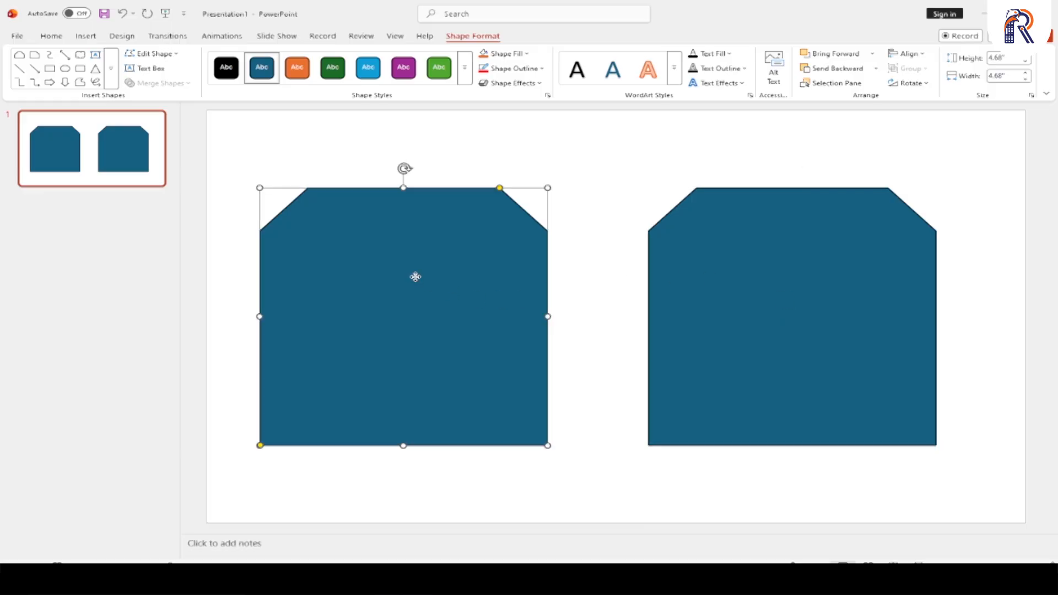
click(833, 270)
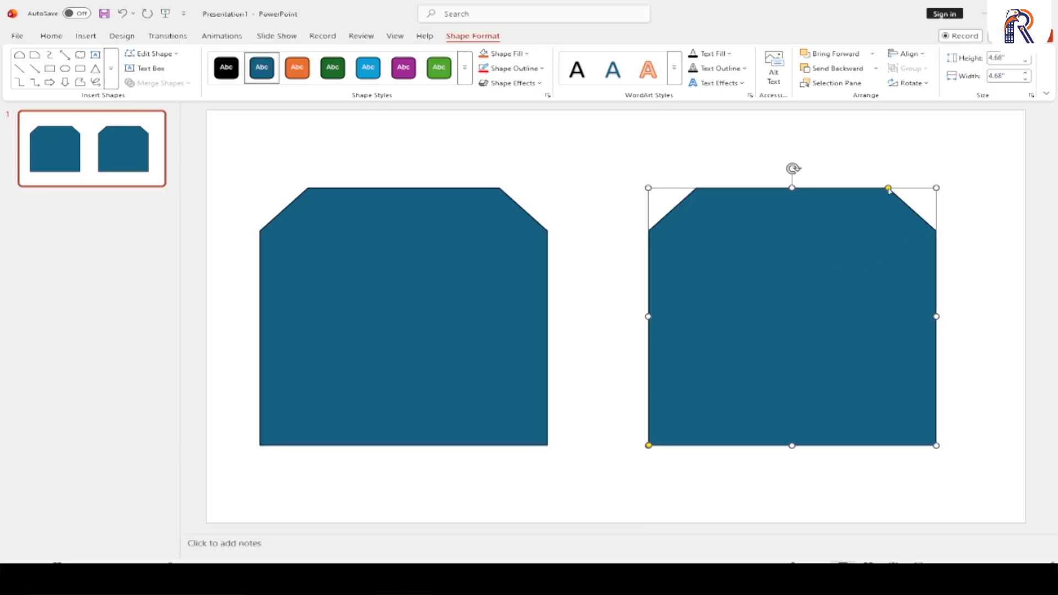
drag(888, 188, 792, 190)
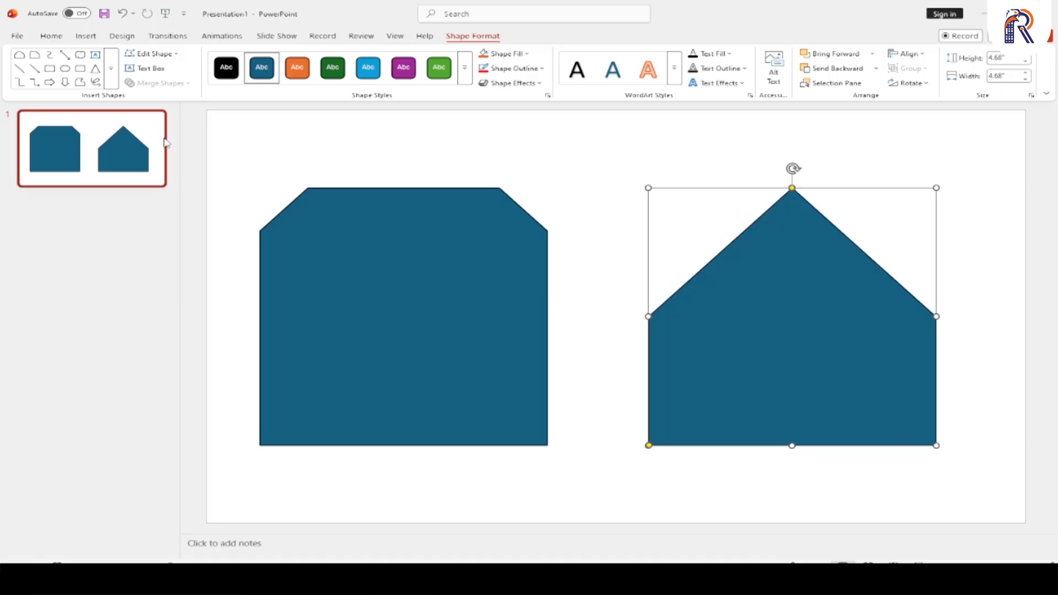
- Add a new slide after slide 1 and delete its title and content placeholders
click(112, 68)
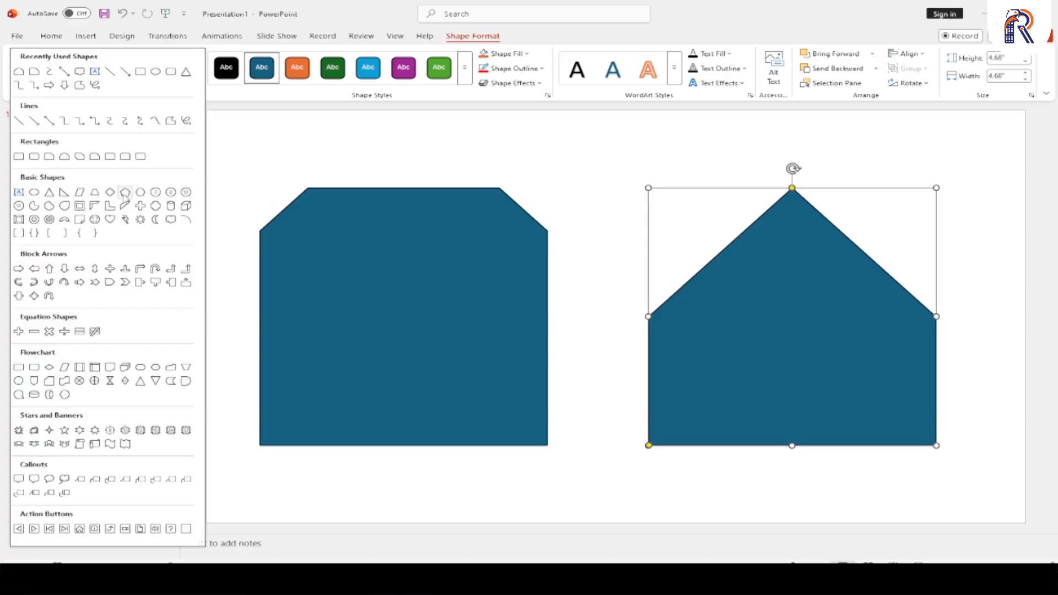
click(309, 292)
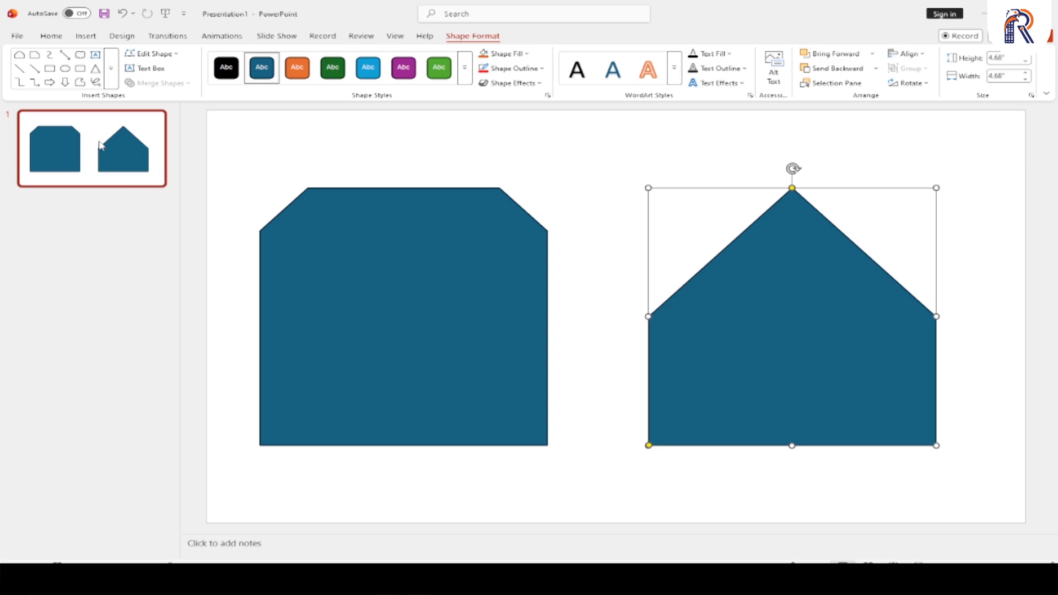
key(ctrl+m)
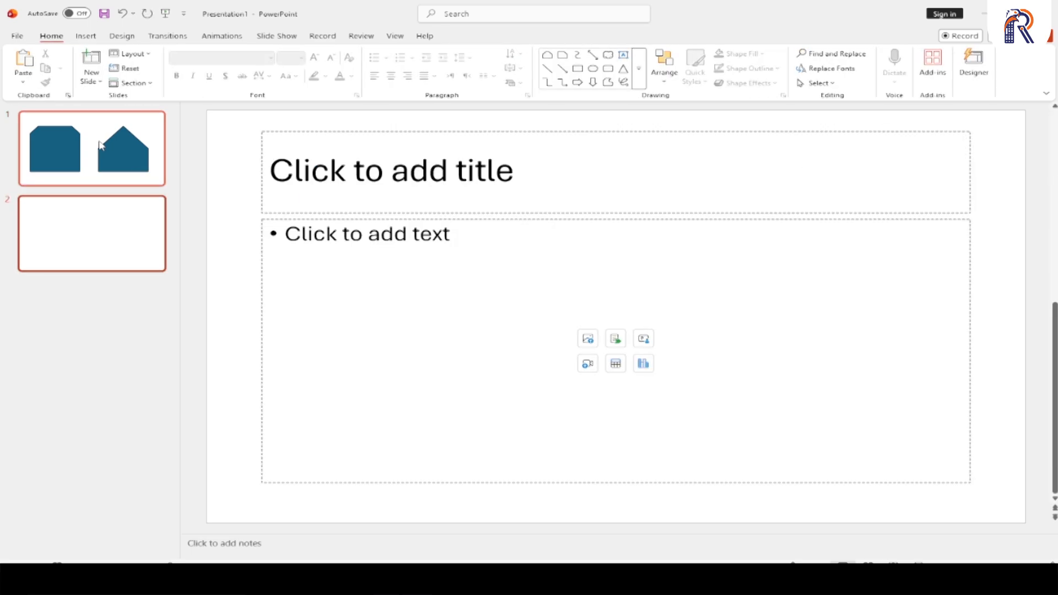
key(ctrl+a)
key(Delete)
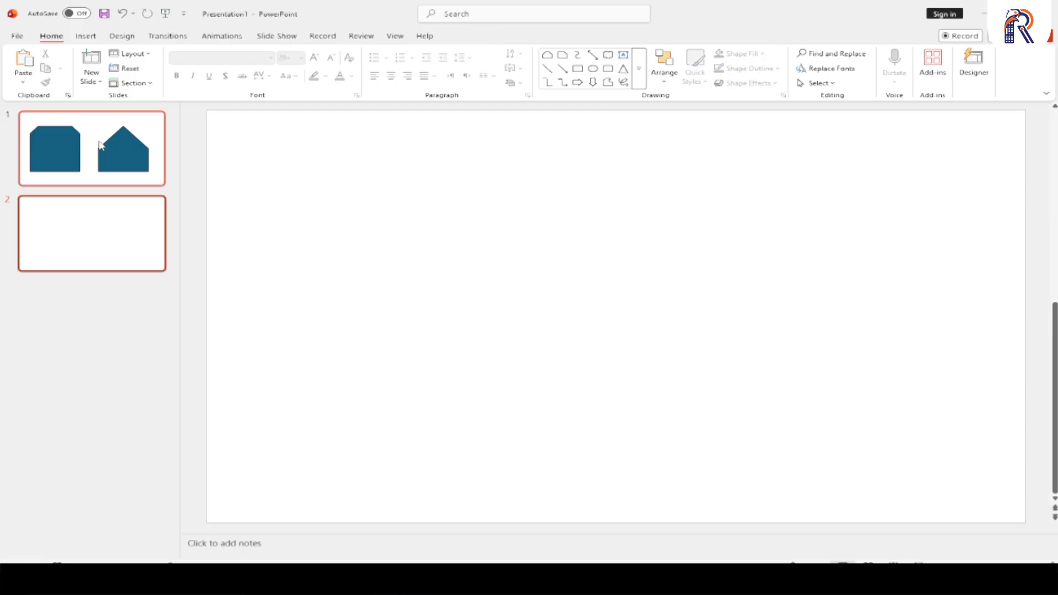
- Draw a Quad Arrow Callout about 5.84" square and position it on the left half of slide 2
click(86, 36)
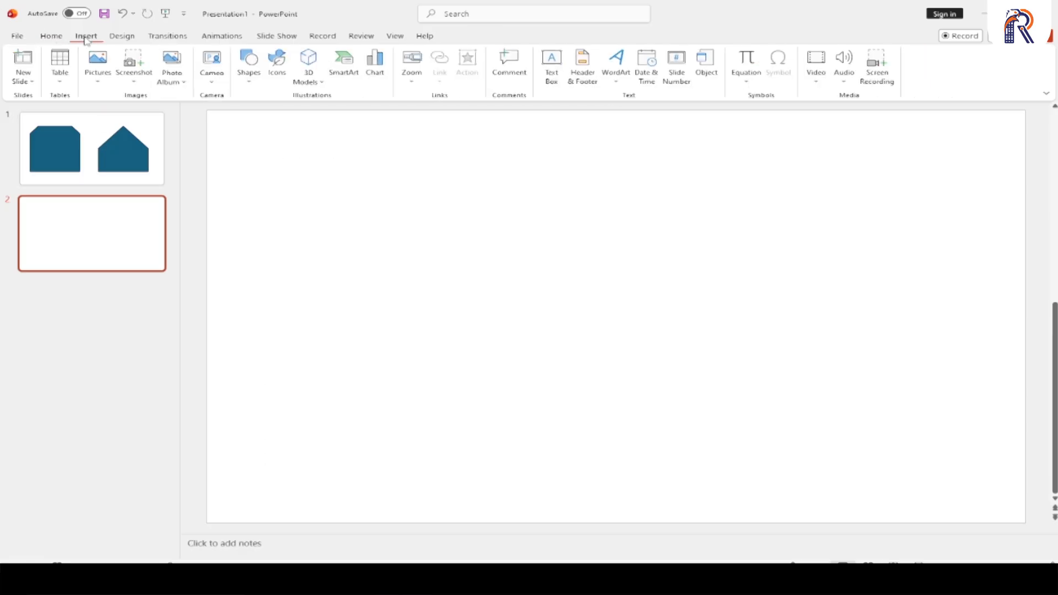
click(249, 83)
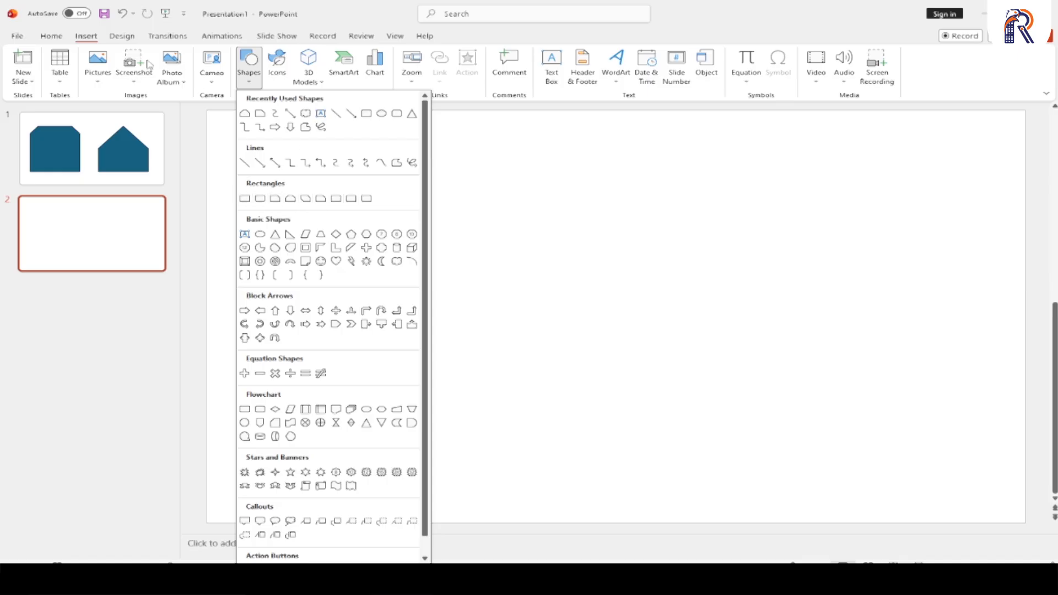
click(60, 38)
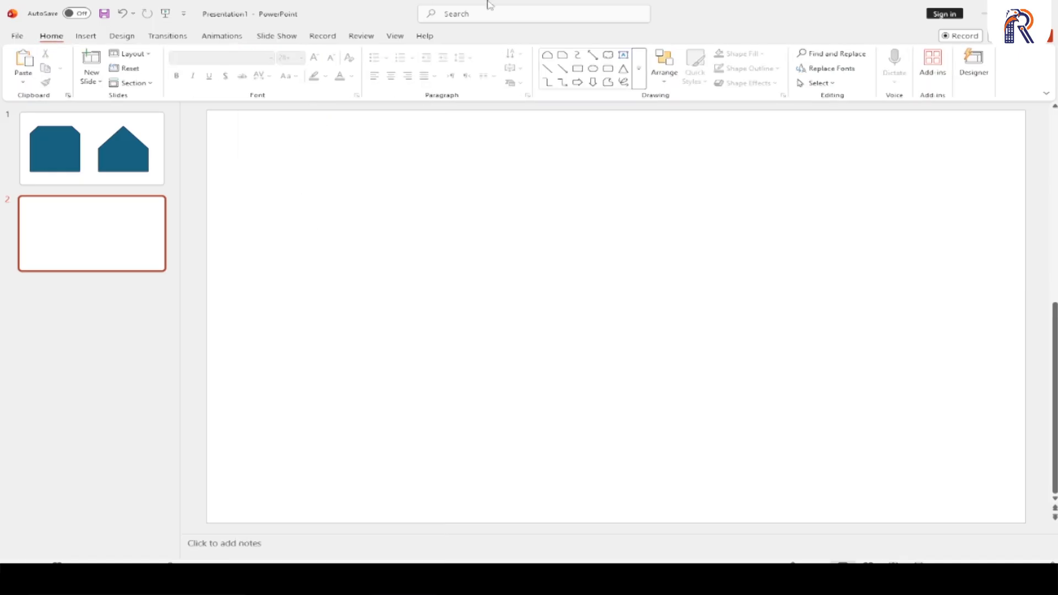
click(639, 69)
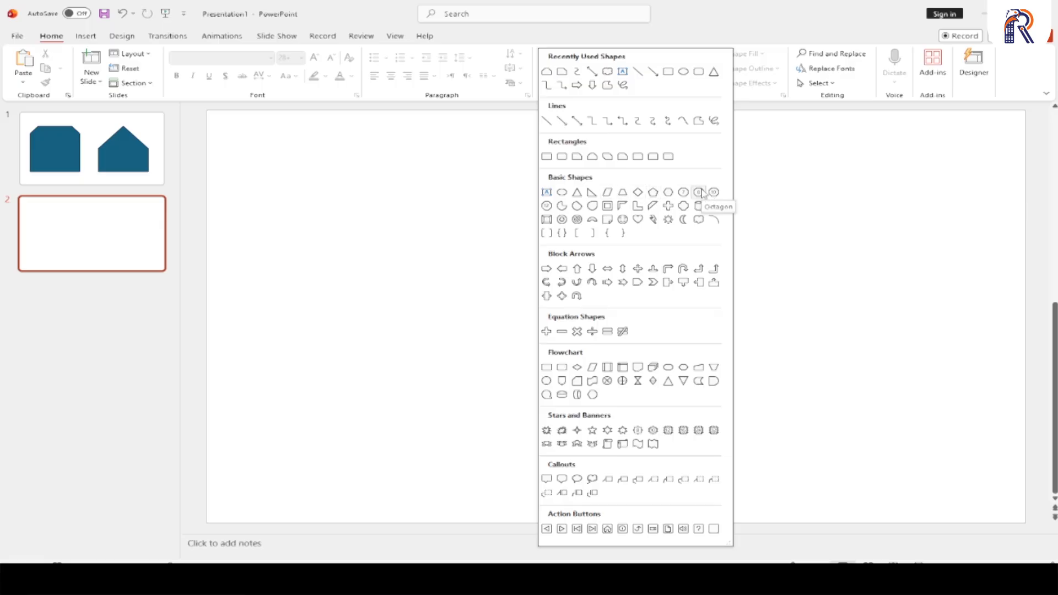
click(561, 297)
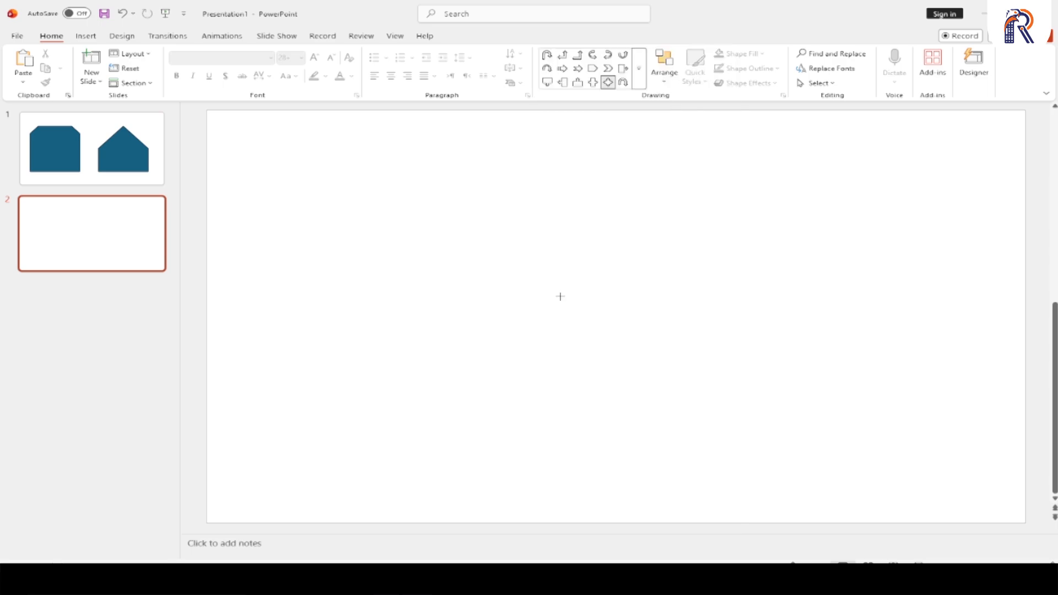
mouse_move(252, 167)
mouse_down()
mouse_move(421, 317)
mouse_move(576, 487)
mouse_up()
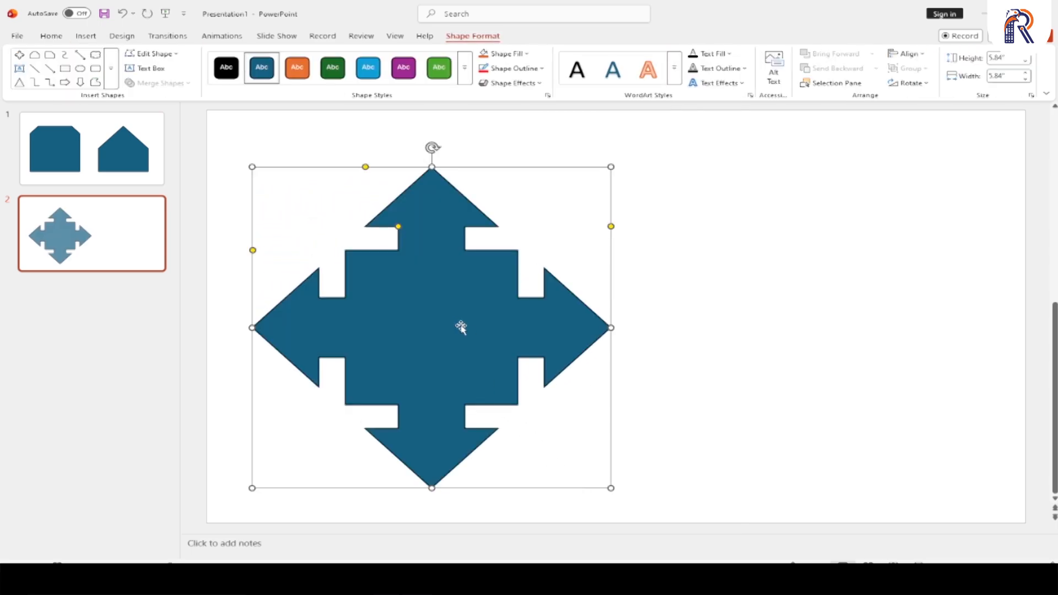
mouse_move(460, 325)
mouse_down()
mouse_move(418, 302)
mouse_move(449, 311)
mouse_up()
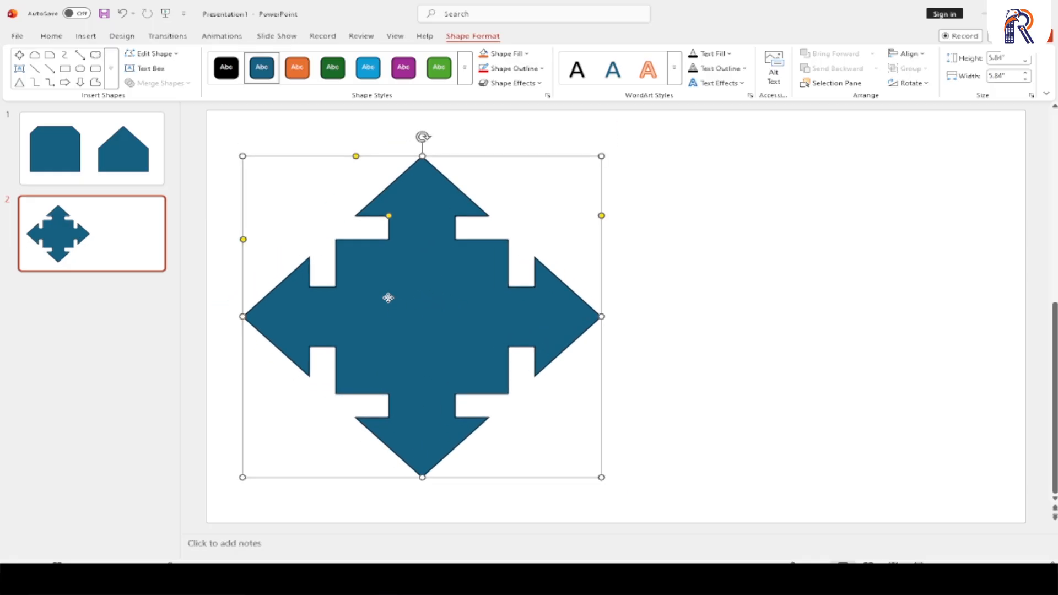
- Duplicate the arrow callout horizontally to the right and reshape the copy with narrower arrowheads, a smaller central square and long points reaching the square
drag(388, 298, 779, 314)
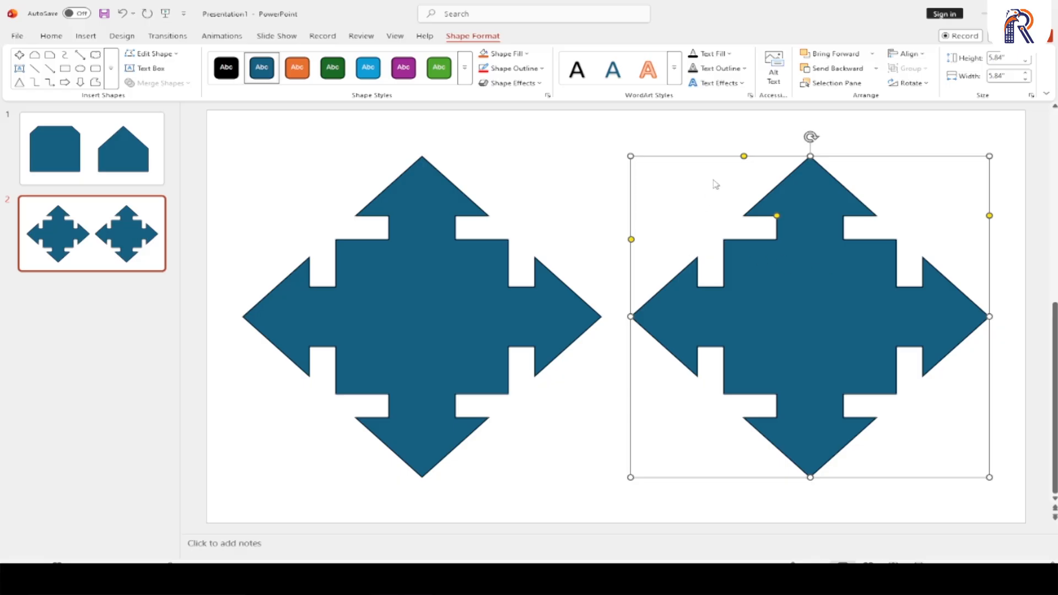
drag(744, 156, 779, 160)
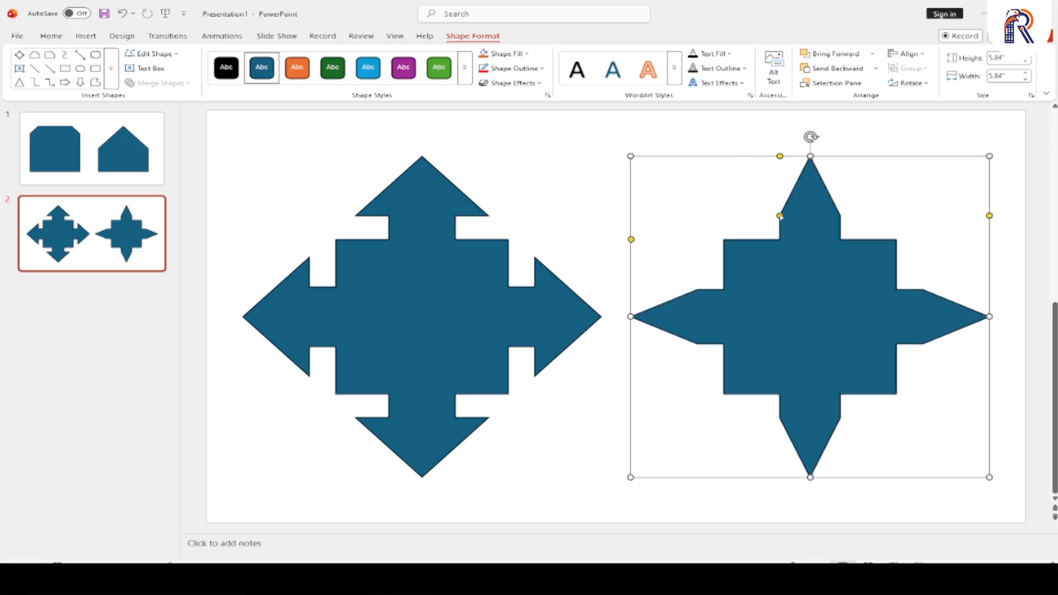
drag(780, 216, 798, 215)
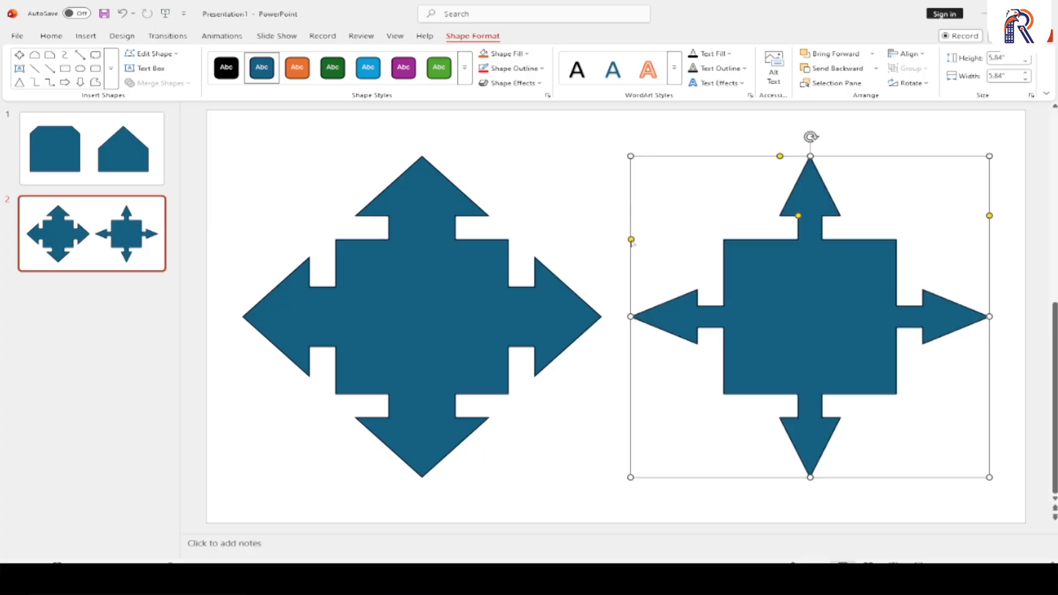
mouse_move(631, 240)
mouse_down()
mouse_move(628, 278)
mouse_move(631, 251)
mouse_up()
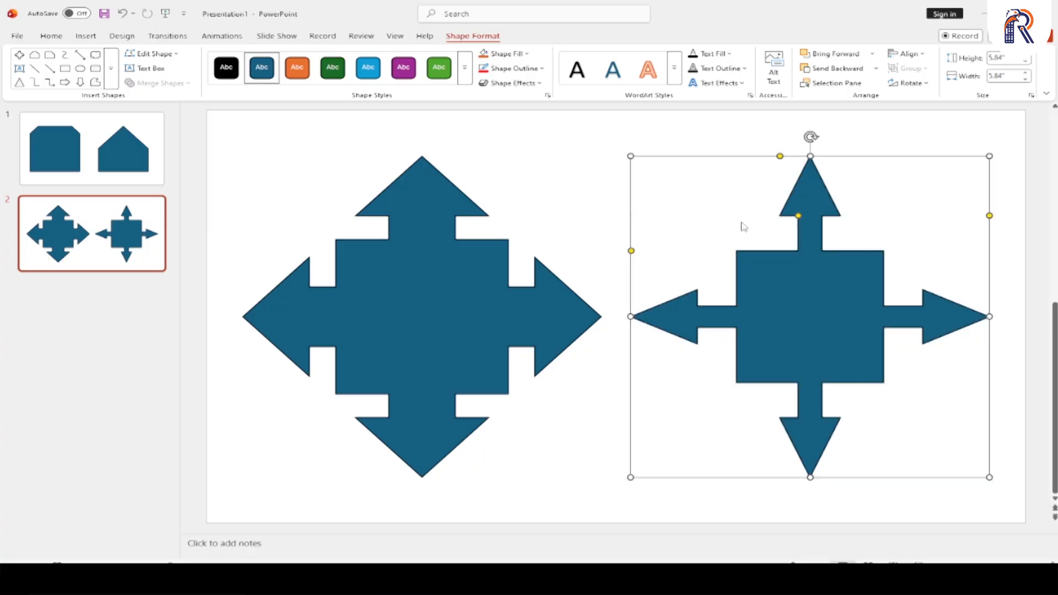
drag(989, 215, 990, 256)
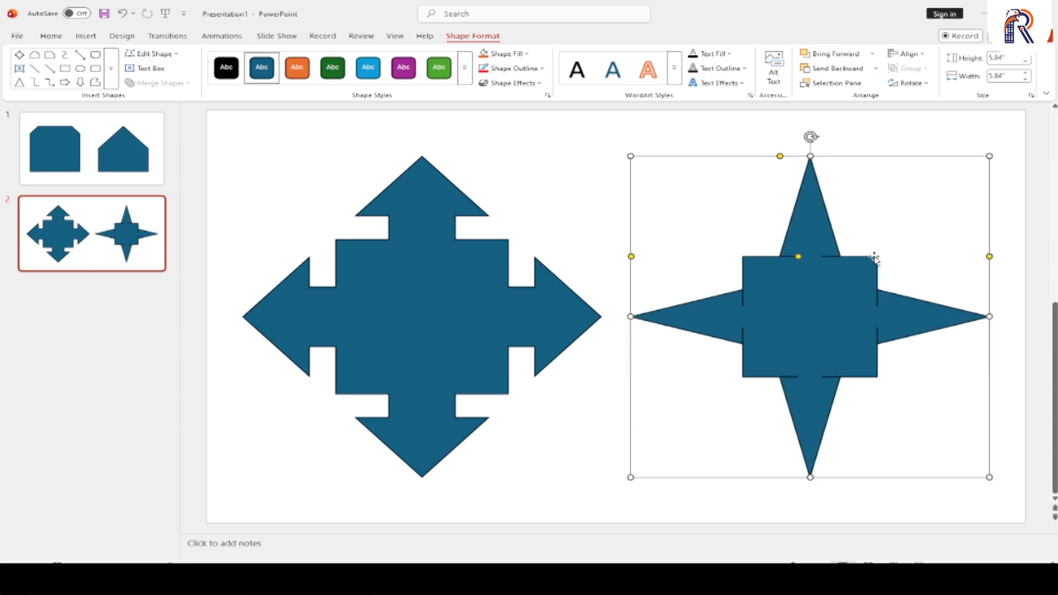
click(113, 82)
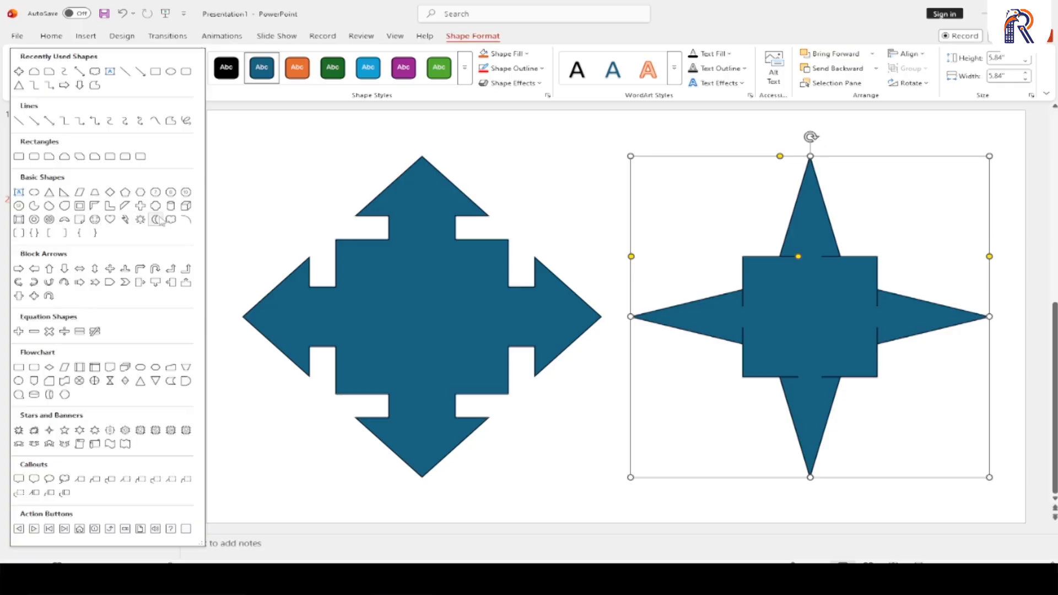
click(289, 406)
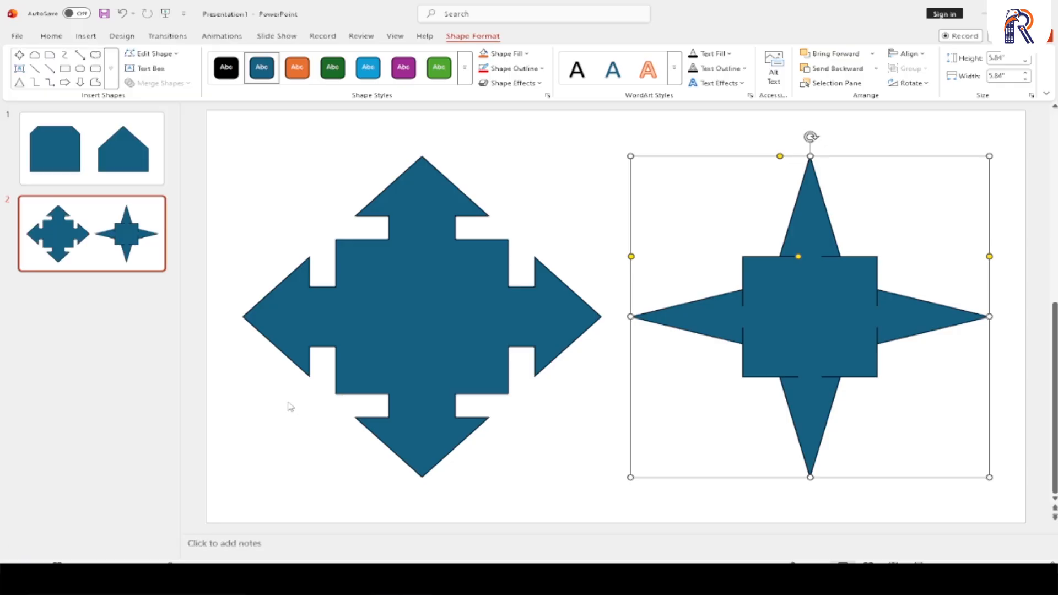